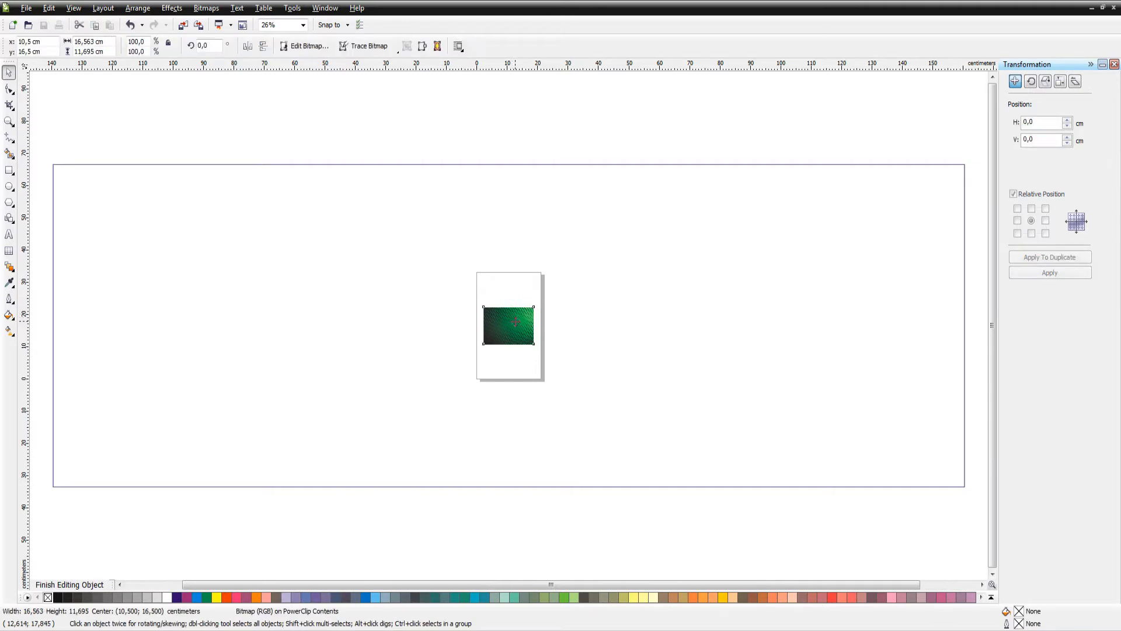
Step: Enlarge the green halftone bitmap to about 357 by 252 cm and position it over the banner frame
{"action": "scroll", "coordinate": [513, 318], "scroll_direction": "down", "scroll_amount": 2}
{"action": "left_click", "coordinate": [509, 325]}
{"action": "left_click_drag", "start_coordinate": [521, 315], "coordinate": [718, 210]}
{"action": "left_click_drag", "start_coordinate": [360, 432], "coordinate": [404, 408]}
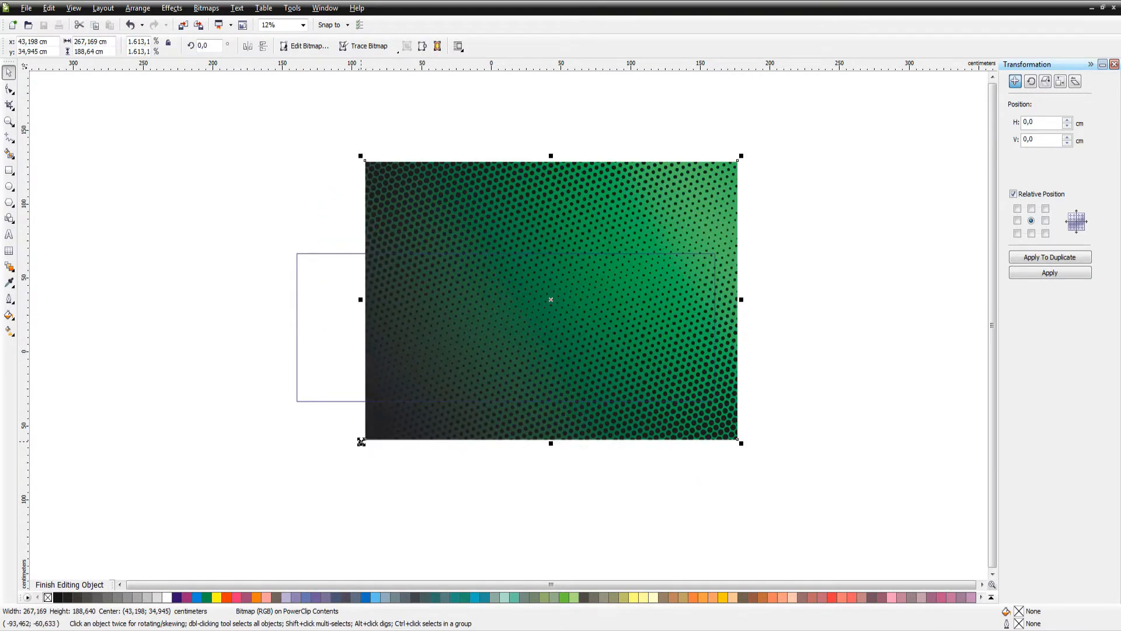
{"action": "left_click_drag", "start_coordinate": [361, 442], "coordinate": [299, 491]}
{"action": "left_click_drag", "start_coordinate": [549, 301], "coordinate": [504, 376]}
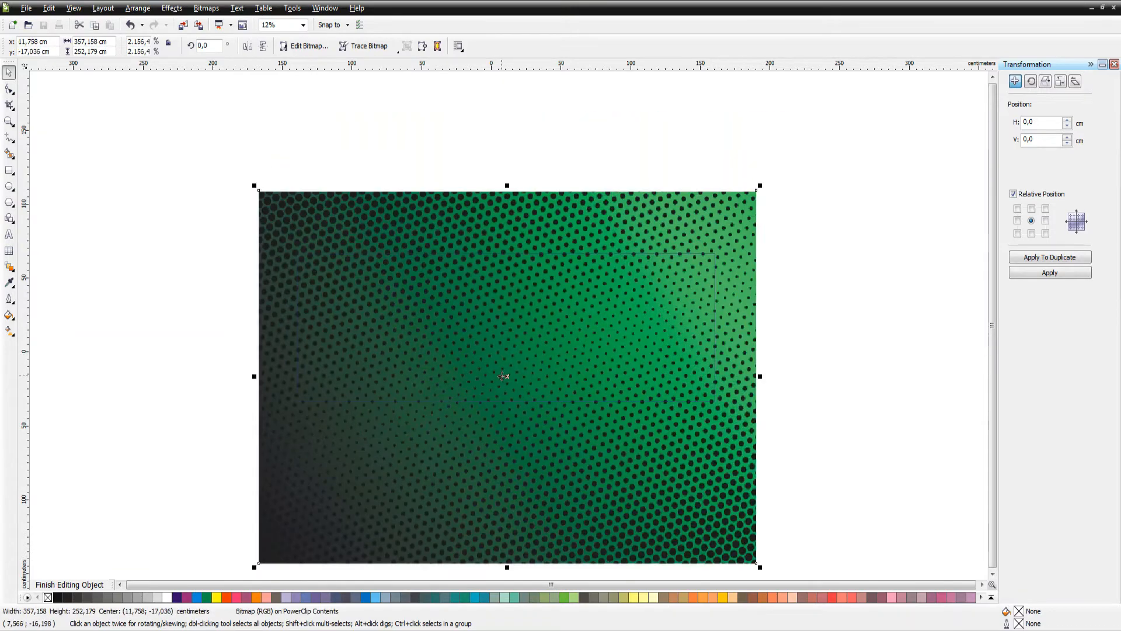
Step: Apply a linear transparency to the bitmap so its halftone pattern fades out towards the banner's left side
{"action": "left_click", "coordinate": [12, 270]}
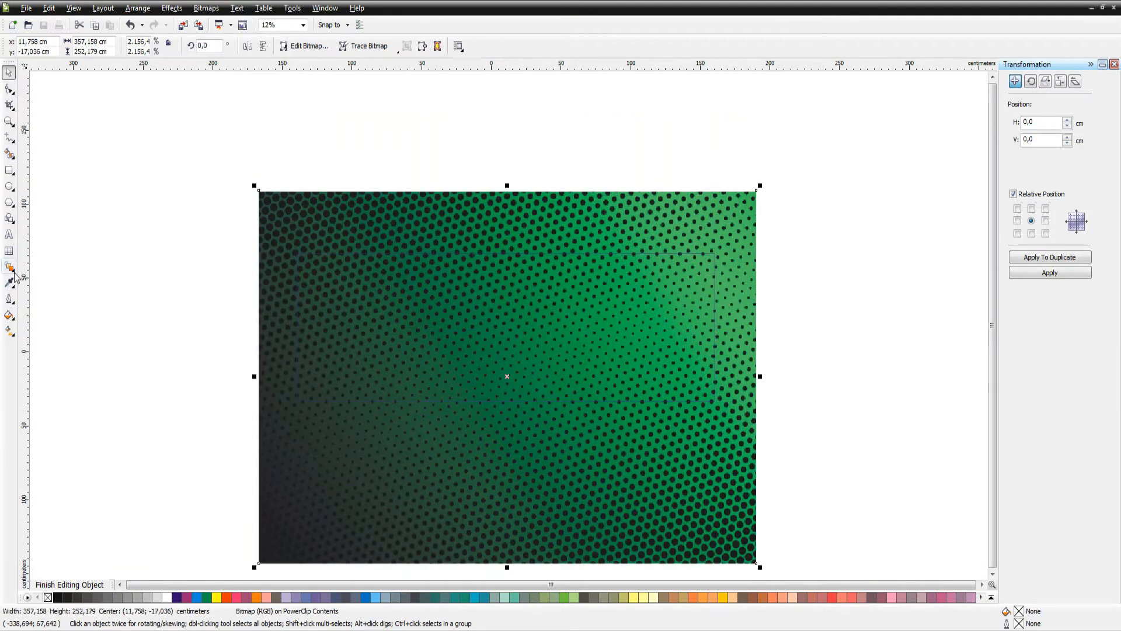
{"action": "left_click", "coordinate": [61, 350]}
{"action": "left_click_drag", "start_coordinate": [632, 329], "coordinate": [388, 321]}
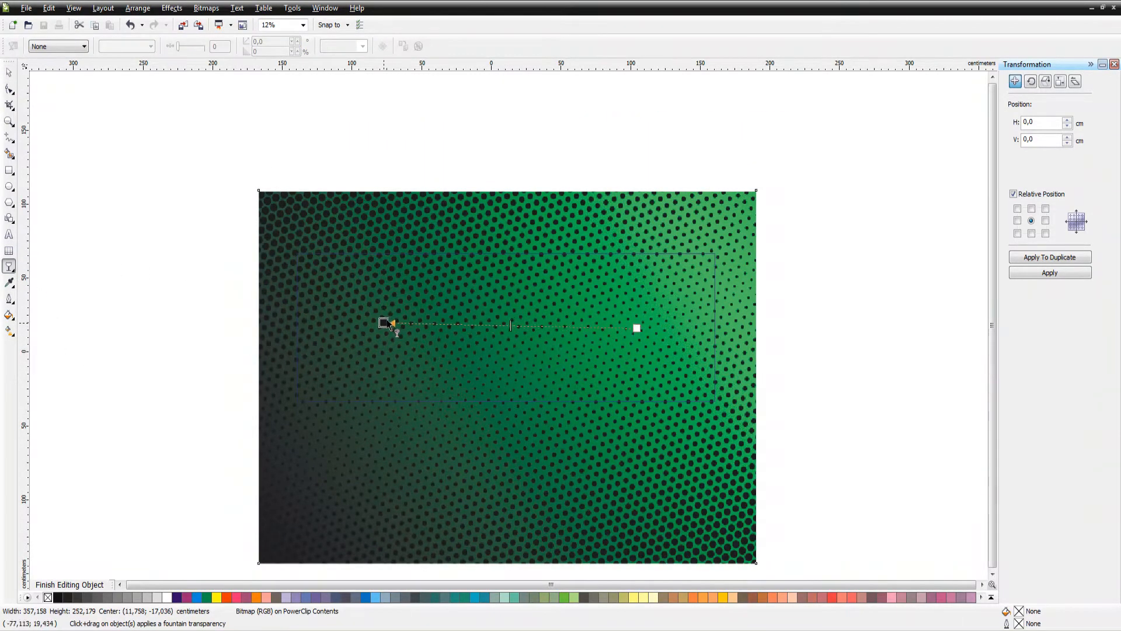
{"action": "key", "text": "space"}
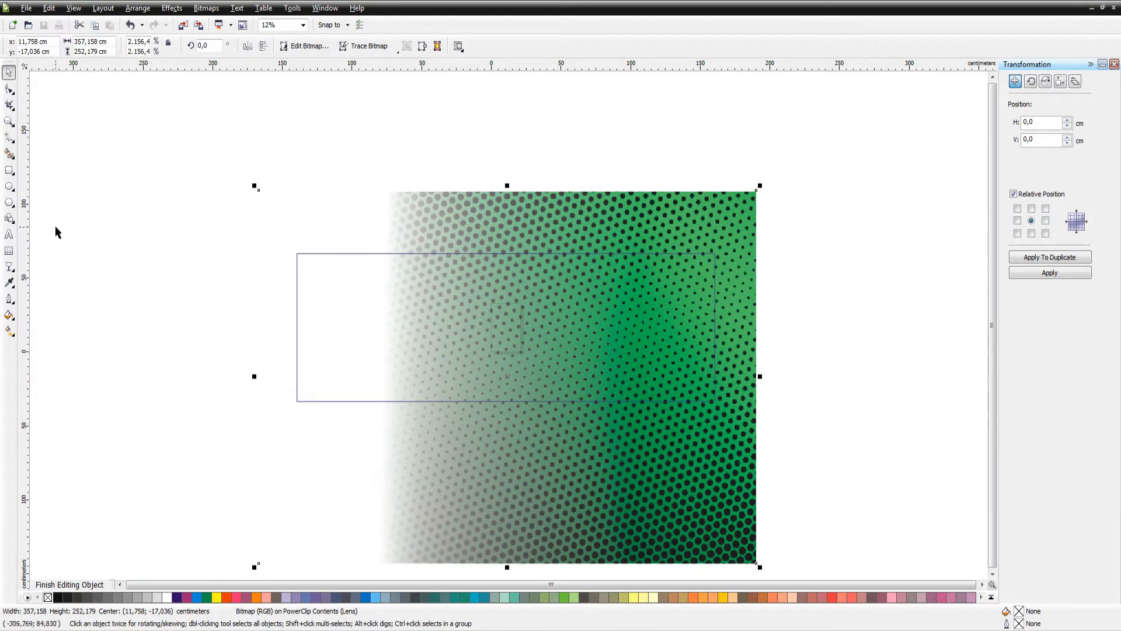
Step: Draw a rectangle about 334 by 135 cm around the banner frame, behind the bitmap, with a horizontal linear gradient from teal to green
{"action": "left_click", "coordinate": [9, 170]}
{"action": "left_click_drag", "start_coordinate": [259, 225], "coordinate": [724, 424]}
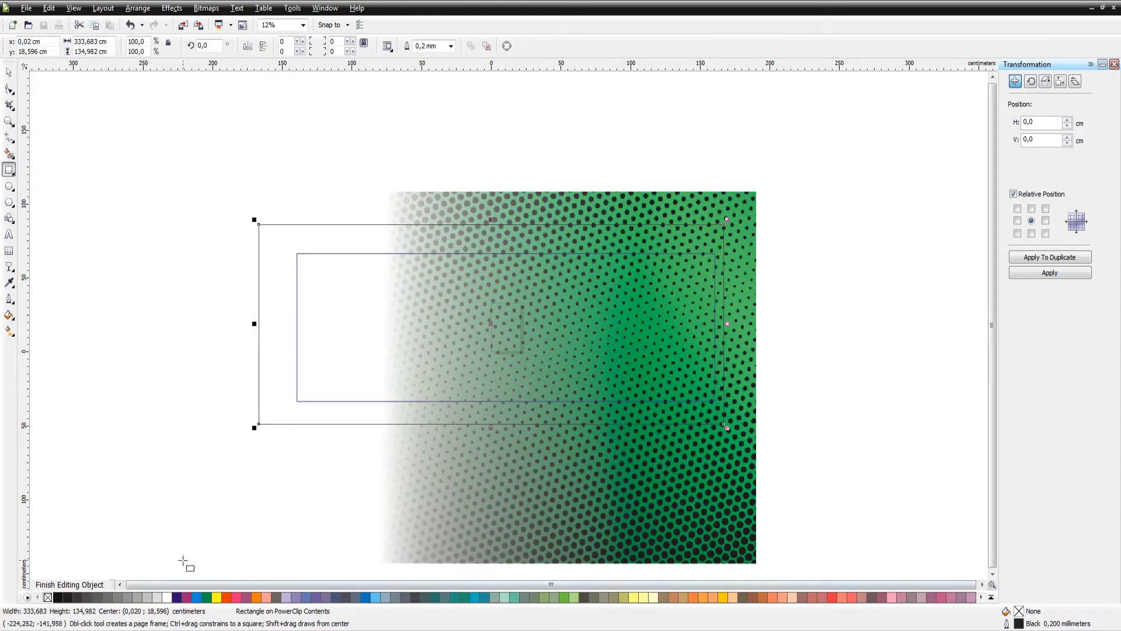
{"action": "key", "text": "g"}
{"action": "left_click_drag", "start_coordinate": [267, 330], "coordinate": [700, 330]}
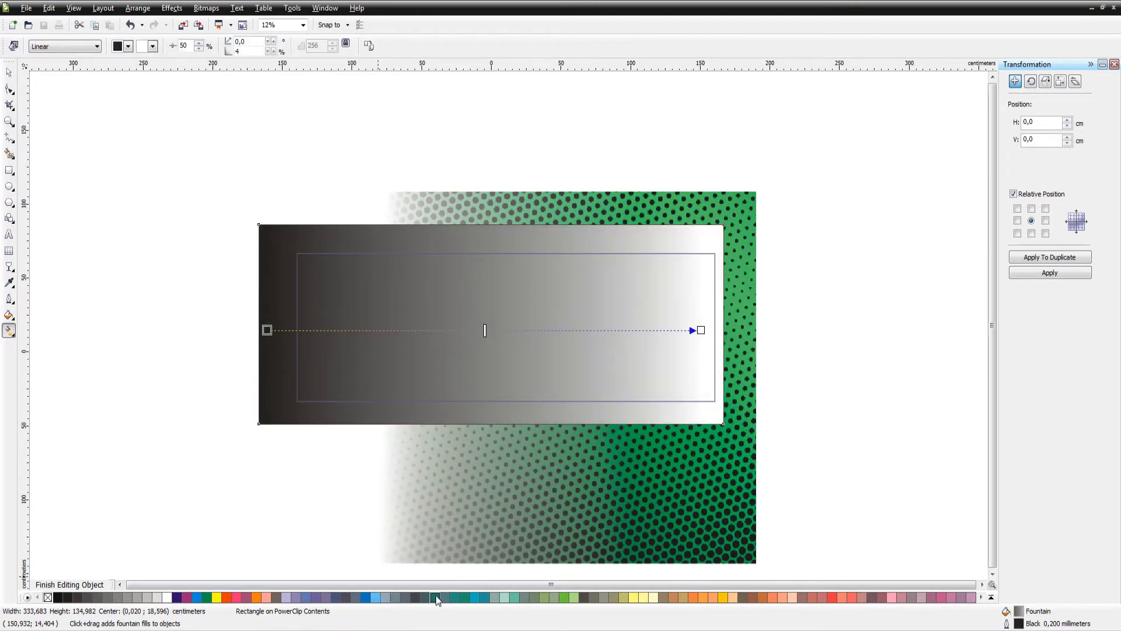
{"action": "left_click", "coordinate": [458, 596]}
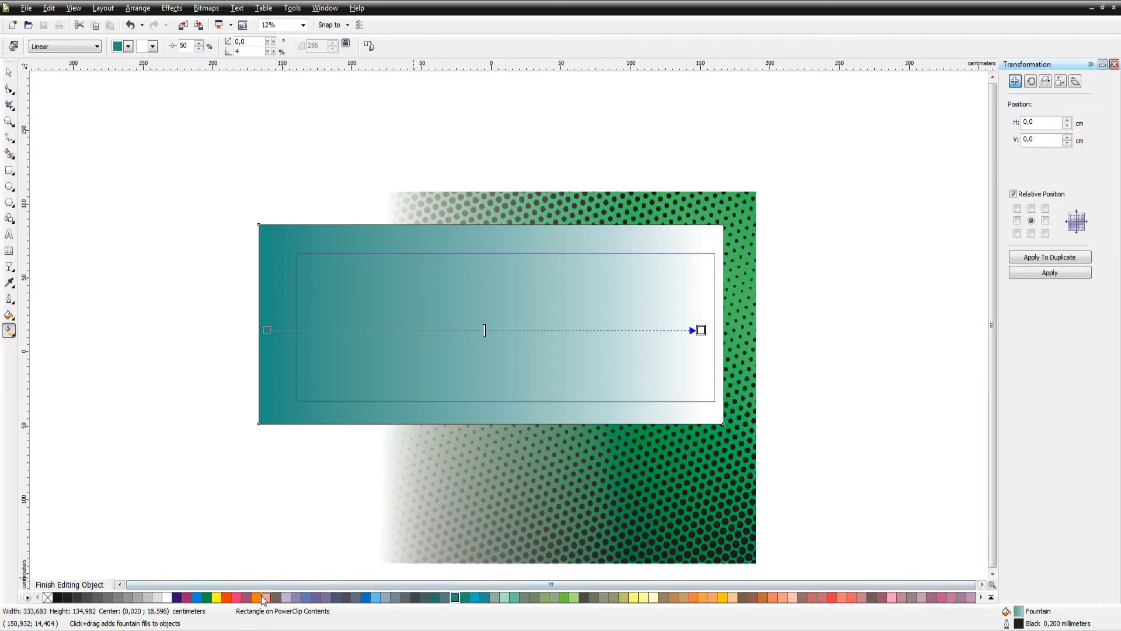
{"action": "left_click", "coordinate": [206, 598]}
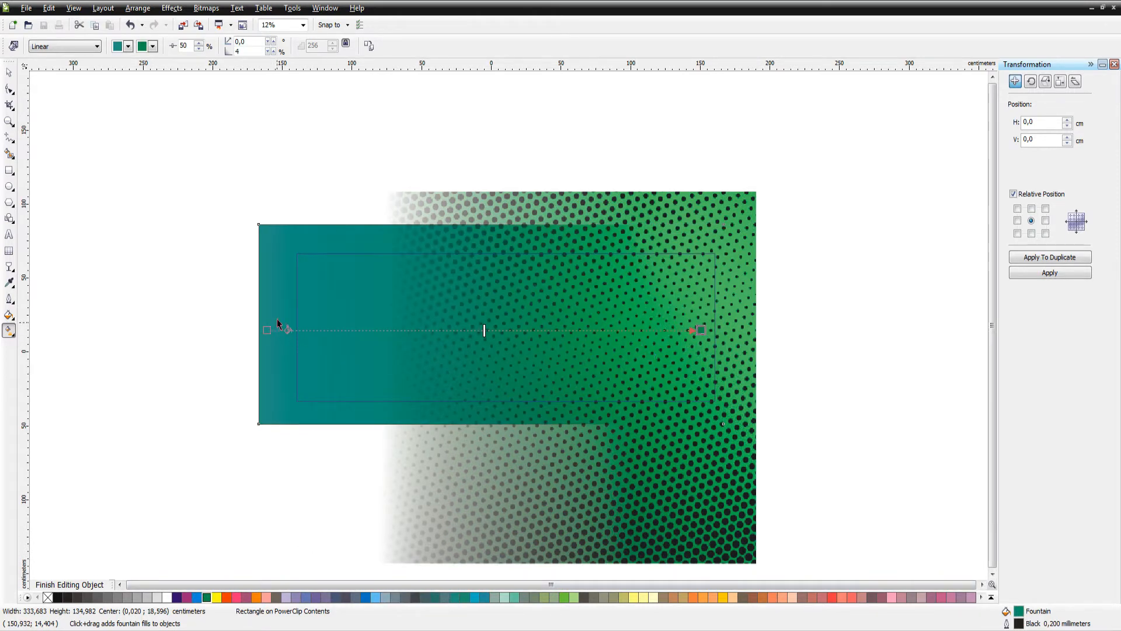
Step: Mirror the gradient rectangle horizontally and change its teal gradient end to a bright green
{"action": "key", "text": "space"}
{"action": "left_click", "coordinate": [247, 46]}
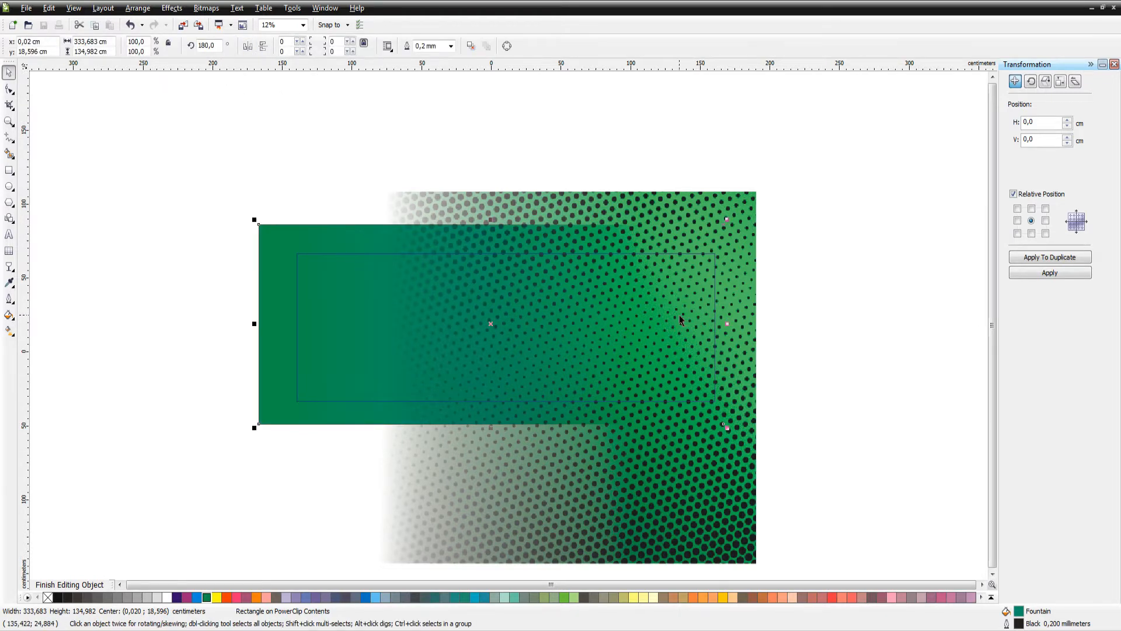
{"action": "key", "text": "space"}
{"action": "left_click", "coordinate": [714, 329]}
{"action": "left_click", "coordinate": [563, 596]}
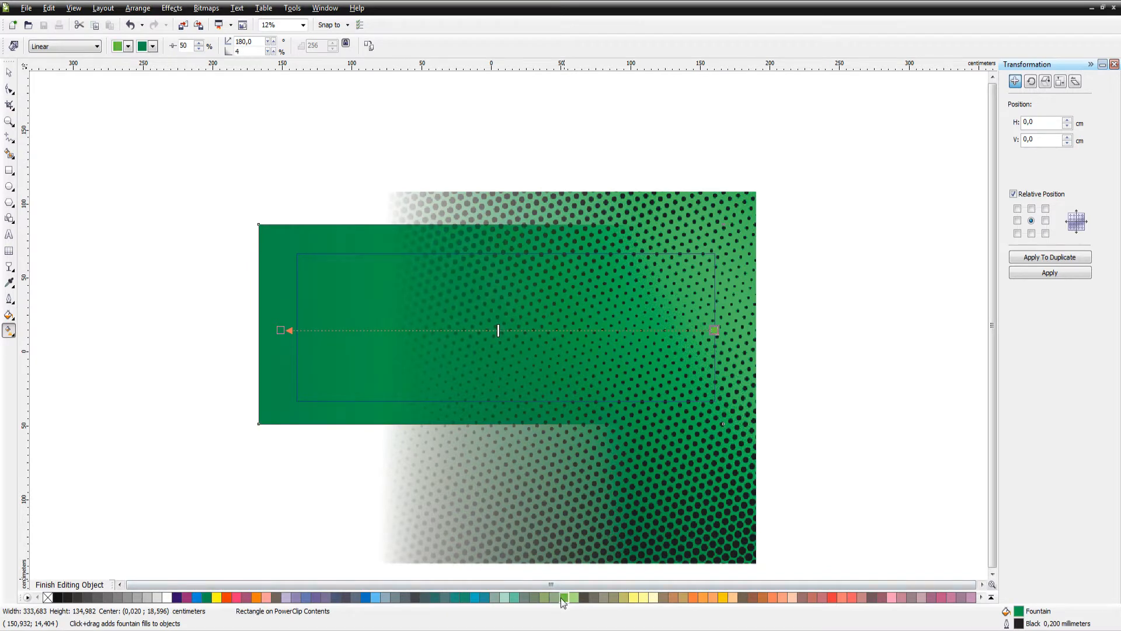
Step: Finish editing the PowerClip to check the clipped background, and reopen its contents for editing
{"action": "key", "text": "space"}
{"action": "left_click", "coordinate": [234, 181], "text": "ctrl"}
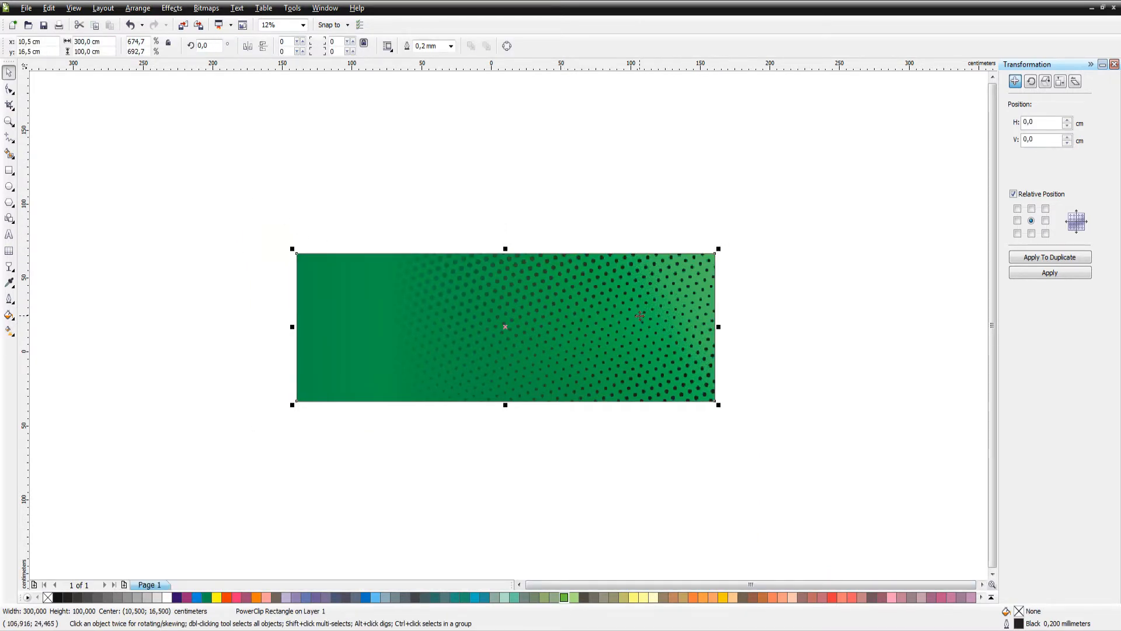
{"action": "left_click", "coordinate": [533, 324], "text": "ctrl"}
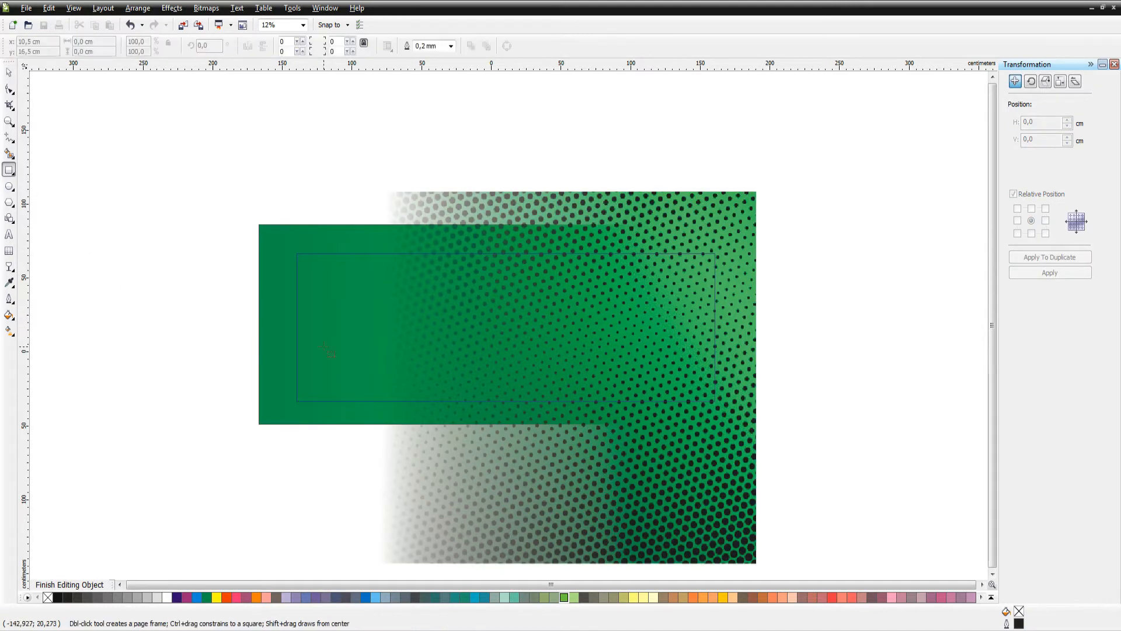
Step: Draw a long bar about 316 by 19 cm across the banner frame's lower edge
{"action": "key", "text": "F6"}
{"action": "mouse_move", "coordinate": [284, 377]}
{"action": "left_mouse_down"}
{"action": "mouse_move", "coordinate": [546, 414]}
{"action": "mouse_move", "coordinate": [725, 406]}
{"action": "left_mouse_up"}
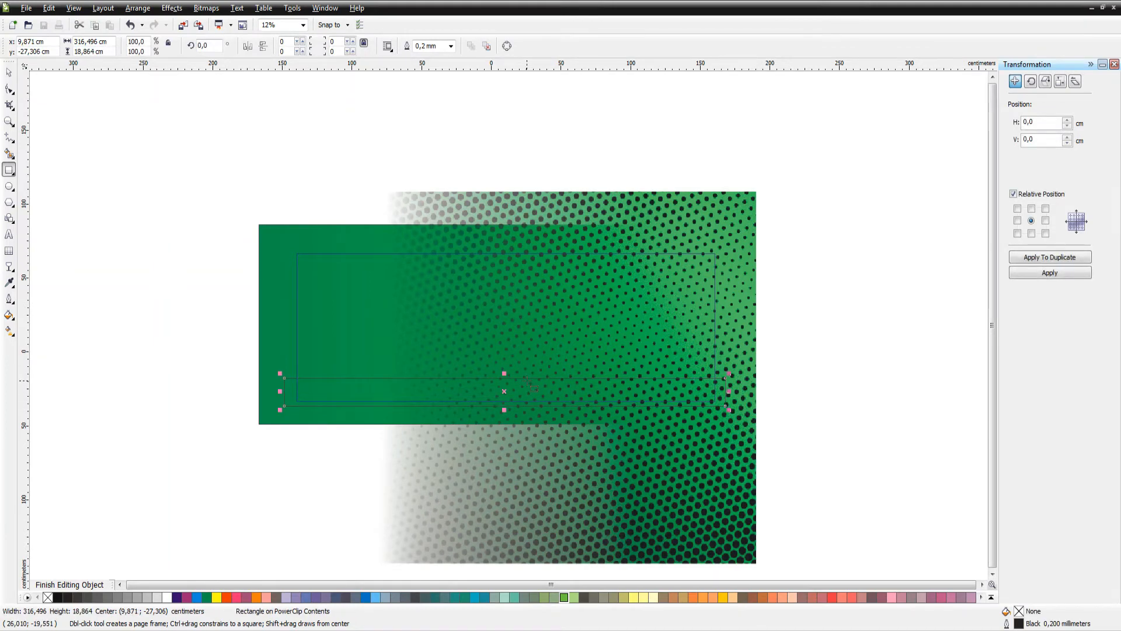
{"action": "scroll", "coordinate": [529, 384], "scroll_direction": "up", "scroll_amount": 2}
{"action": "scroll", "coordinate": [516, 331], "scroll_direction": "down", "scroll_amount": 2}
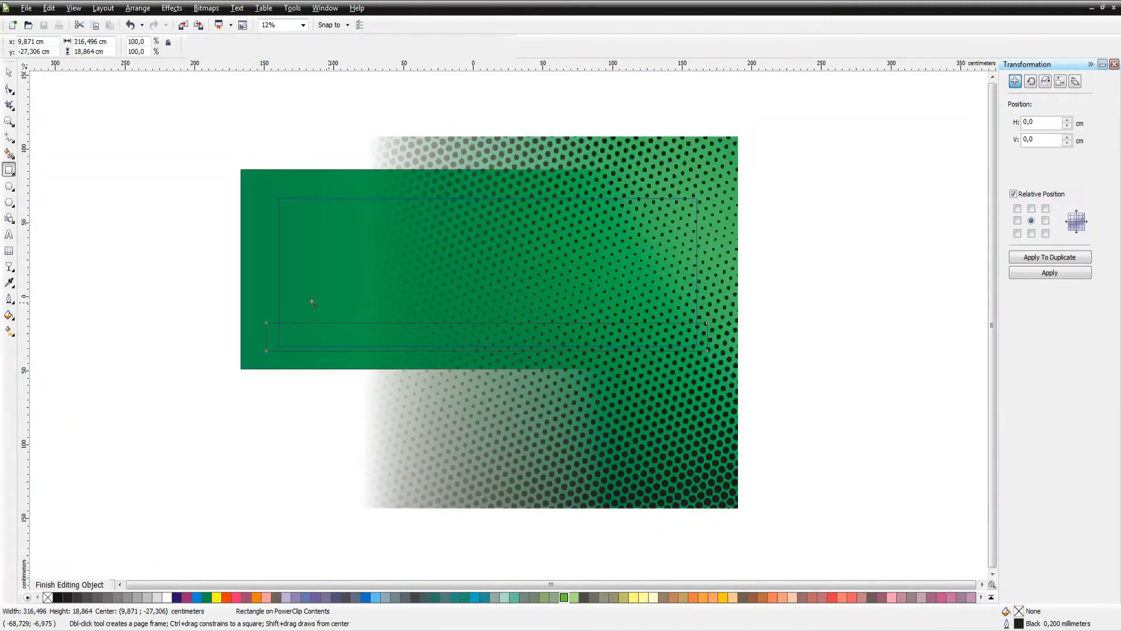
{"action": "key", "text": "z"}
{"action": "left_click_drag", "start_coordinate": [217, 290], "coordinate": [746, 371]}
{"action": "key", "text": "space"}
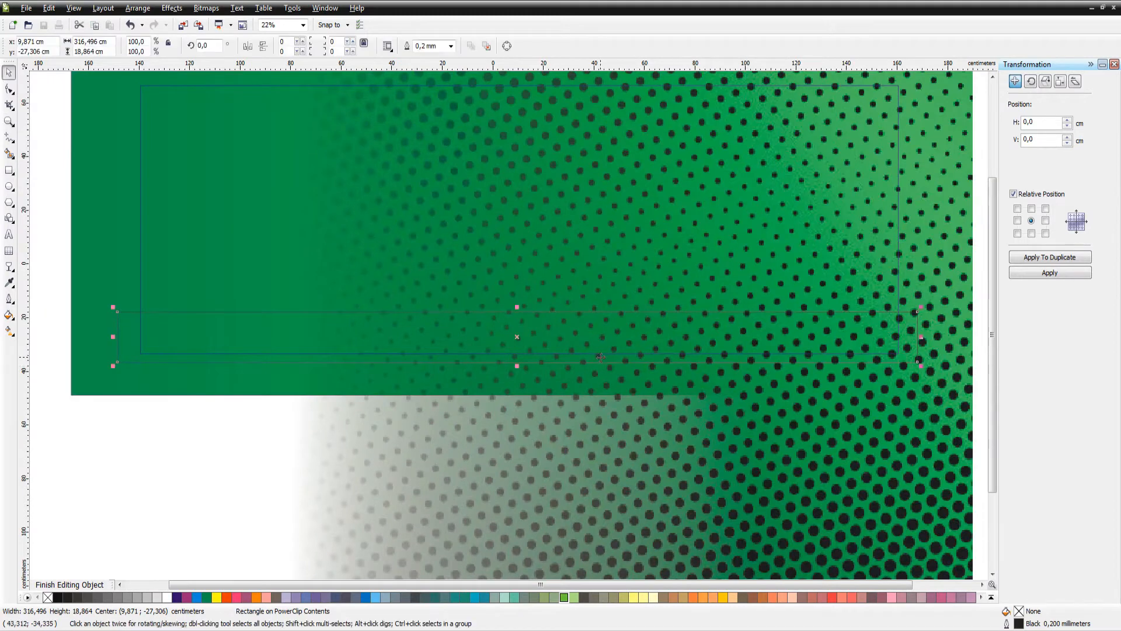
{"action": "left_click", "coordinate": [554, 329]}
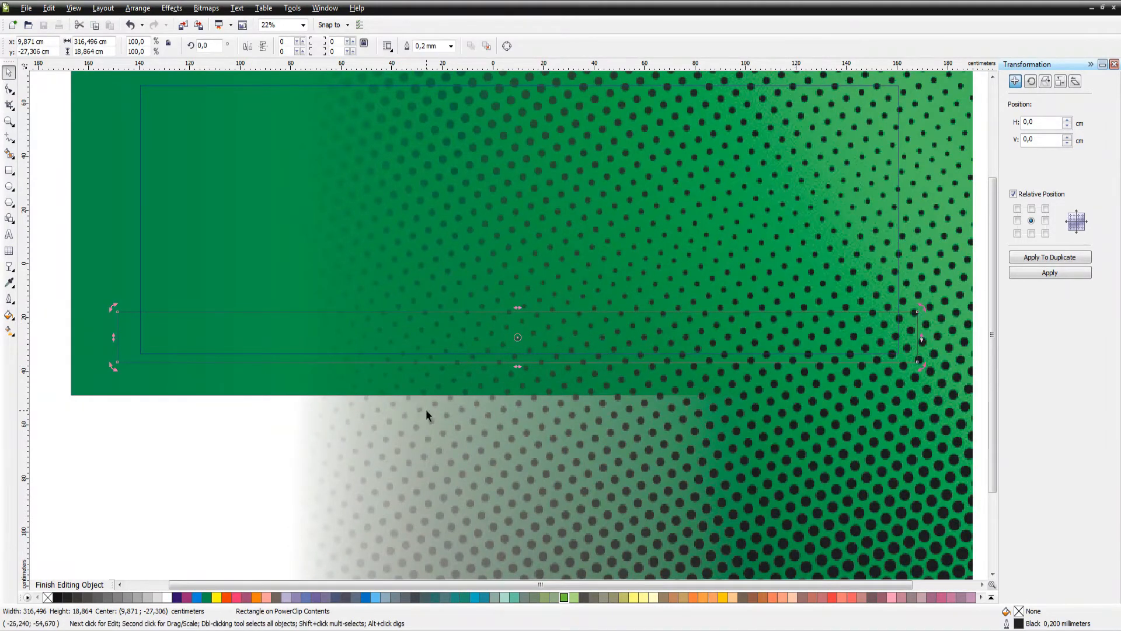
Step: Fill the bar with a vertical linear gradient from black at the bottom to green at the top, without an outline
{"action": "key", "text": "g"}
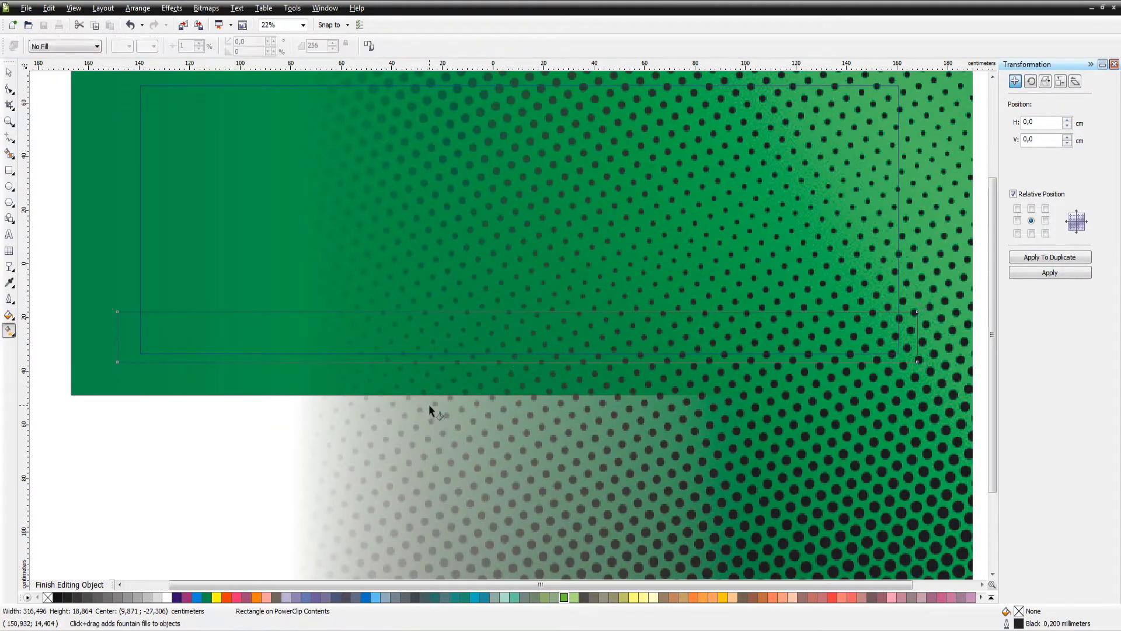
{"action": "left_click", "coordinate": [456, 595]}
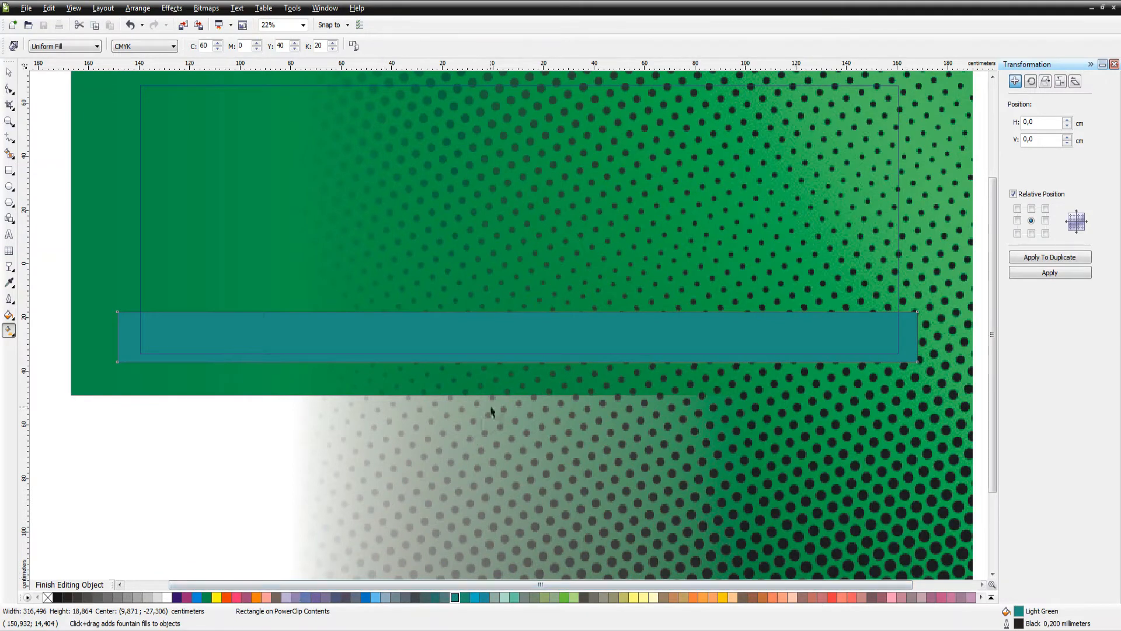
{"action": "left_click_drag", "start_coordinate": [496, 387], "coordinate": [496, 281]}
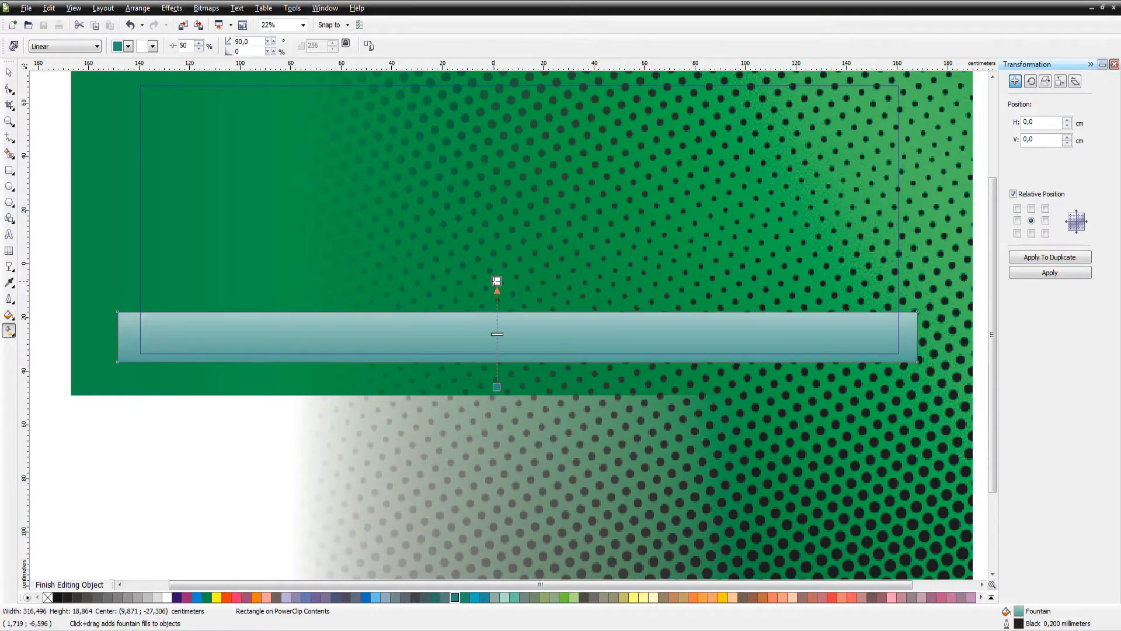
{"action": "left_click", "coordinate": [206, 596]}
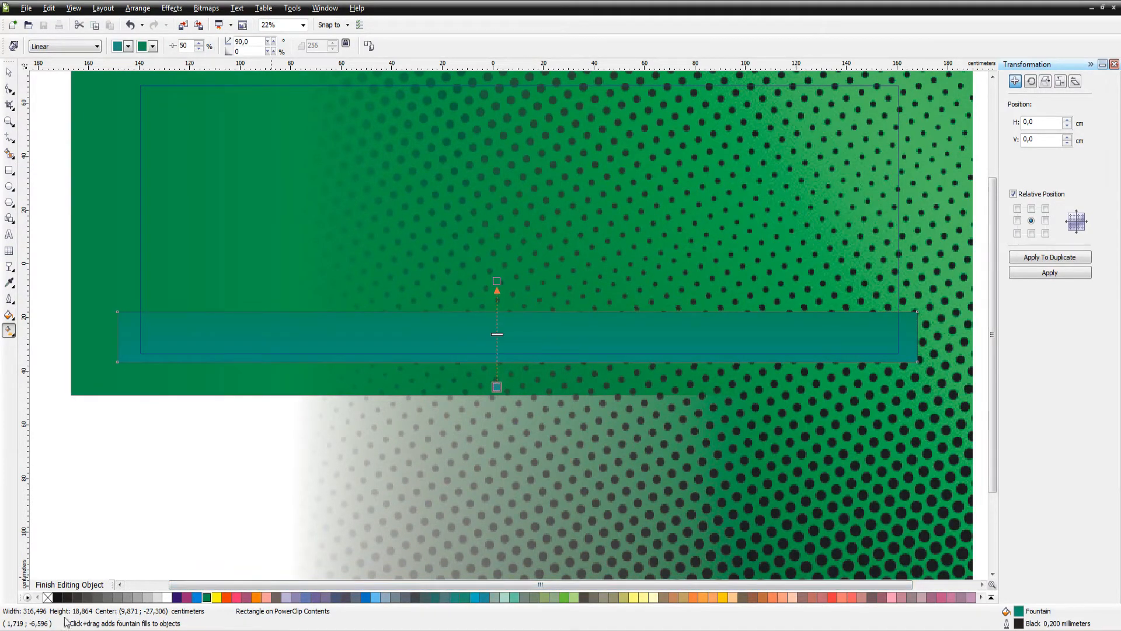
{"action": "left_click", "coordinate": [58, 596]}
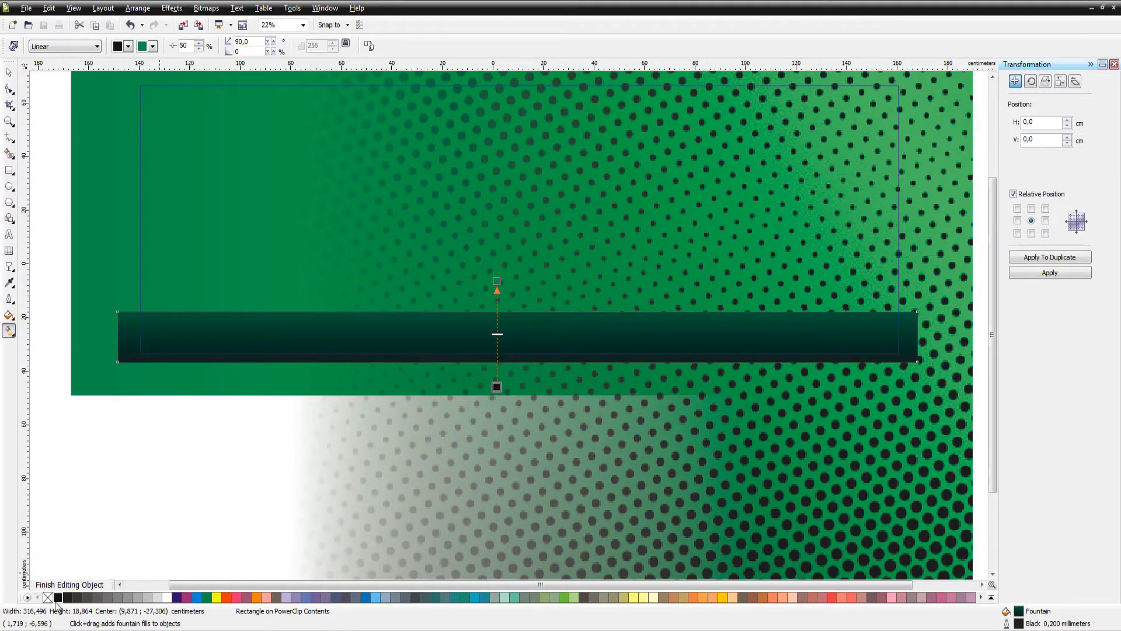
{"action": "key", "text": "space"}
{"action": "scroll", "coordinate": [494, 326], "scroll_direction": "down", "scroll_amount": 2}
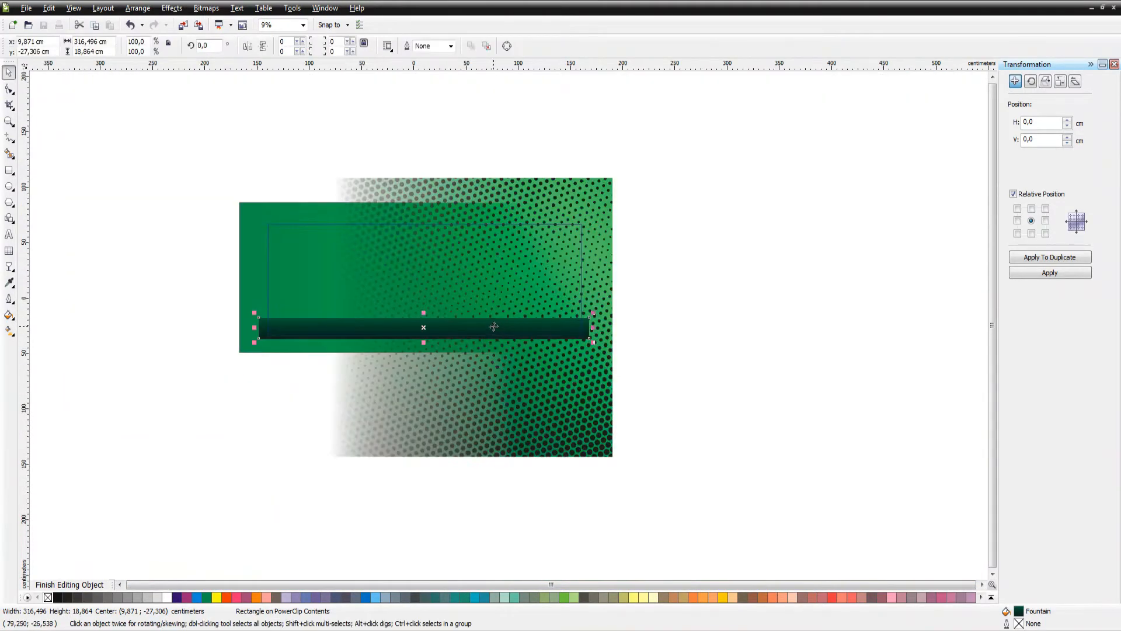
Step: Draw a narrow upright rectangle about 3.4 by 34.7 cm across the right part of the dark bar
{"action": "scroll", "coordinate": [503, 327], "scroll_direction": "up", "scroll_amount": 1}
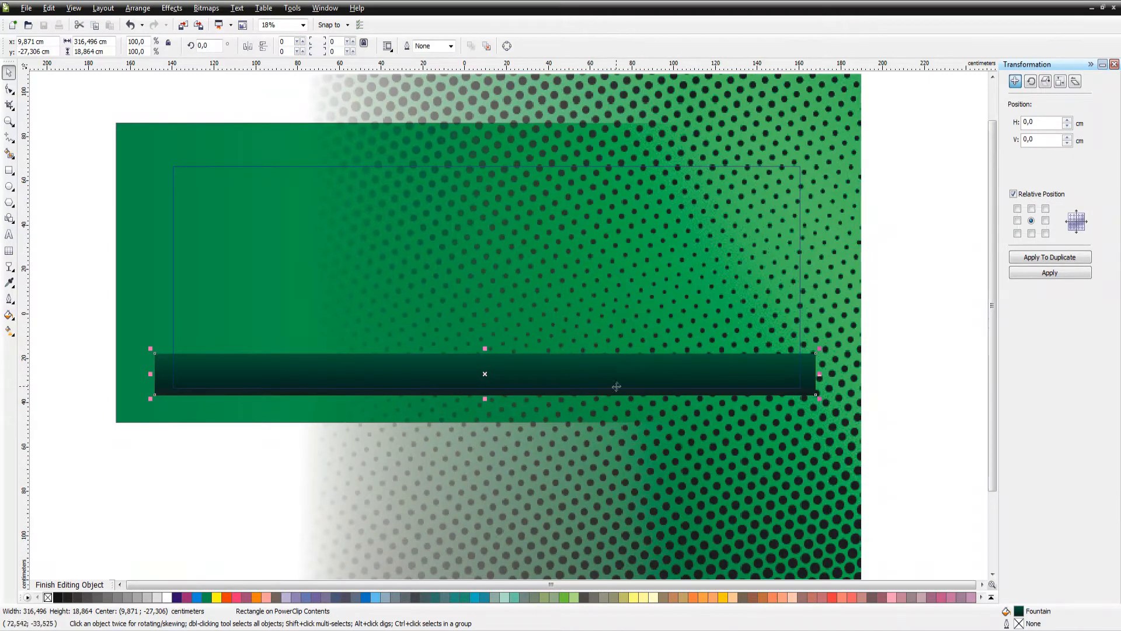
{"action": "key", "text": "F6"}
{"action": "left_click_drag", "start_coordinate": [610, 328], "coordinate": [626, 413]}
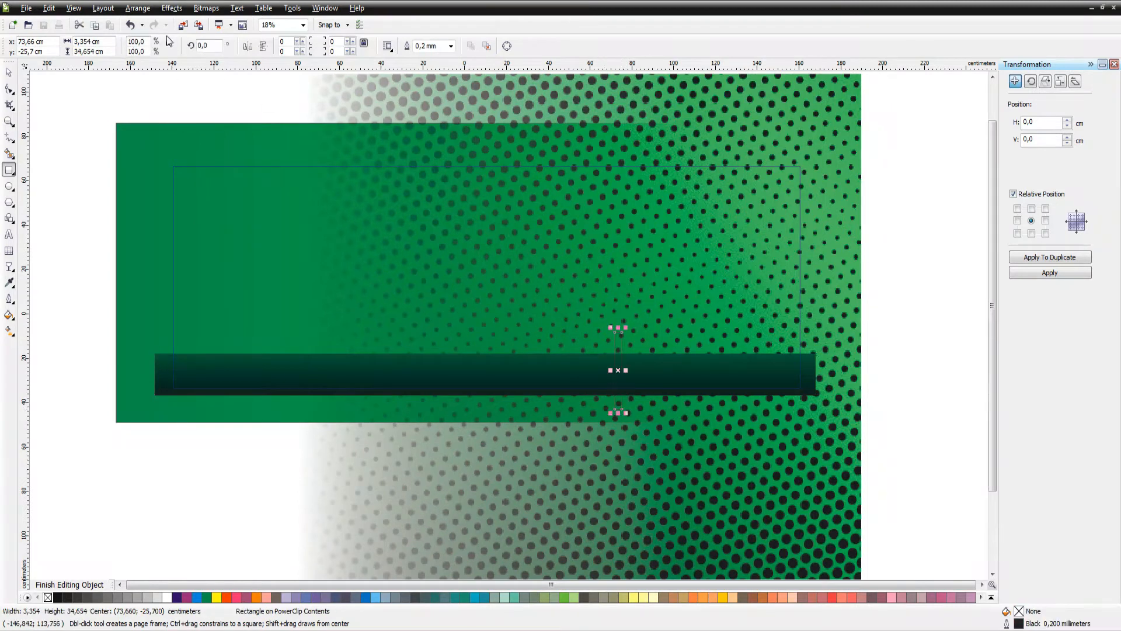
{"action": "key", "text": "Return"}
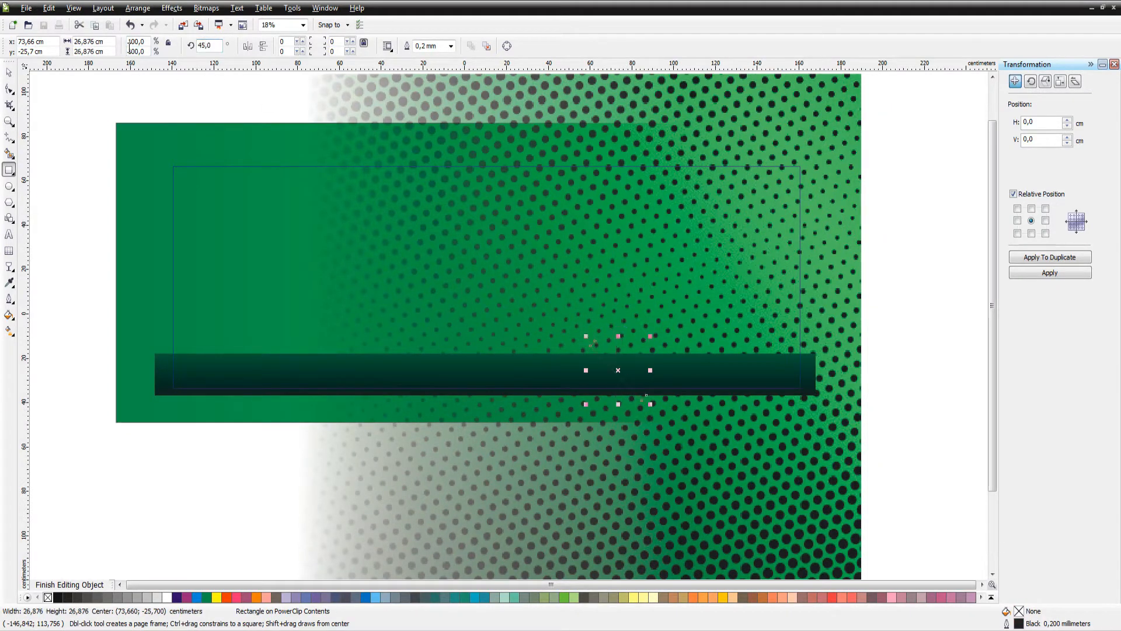
{"action": "key", "text": "ctrl+z"}
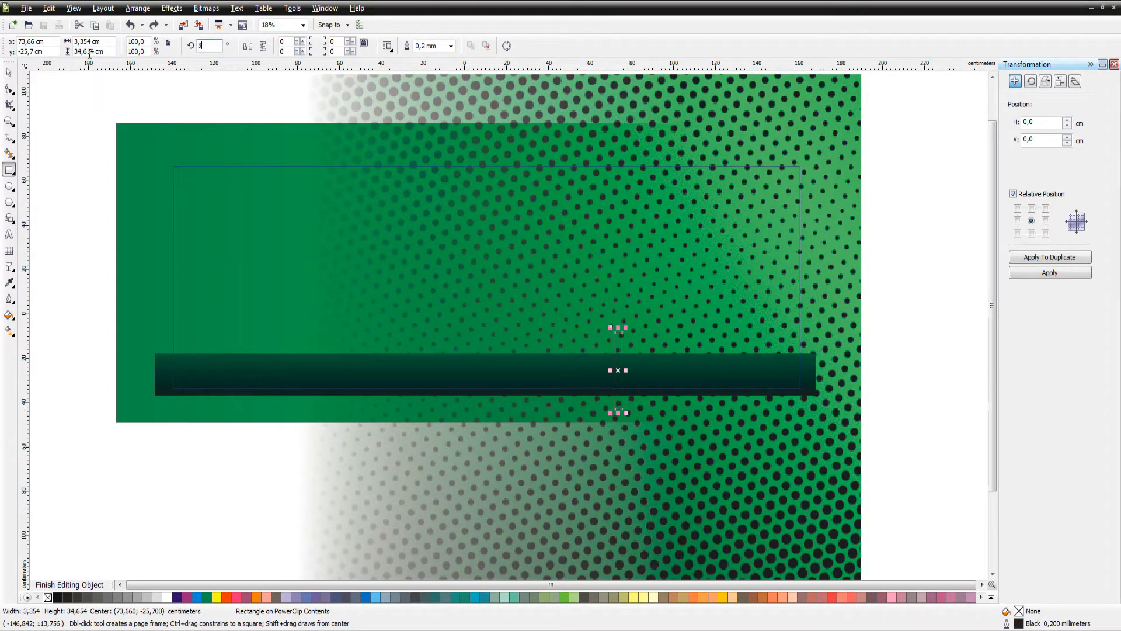
{"action": "type", "text": "0"}
{"action": "key", "text": "Return"}
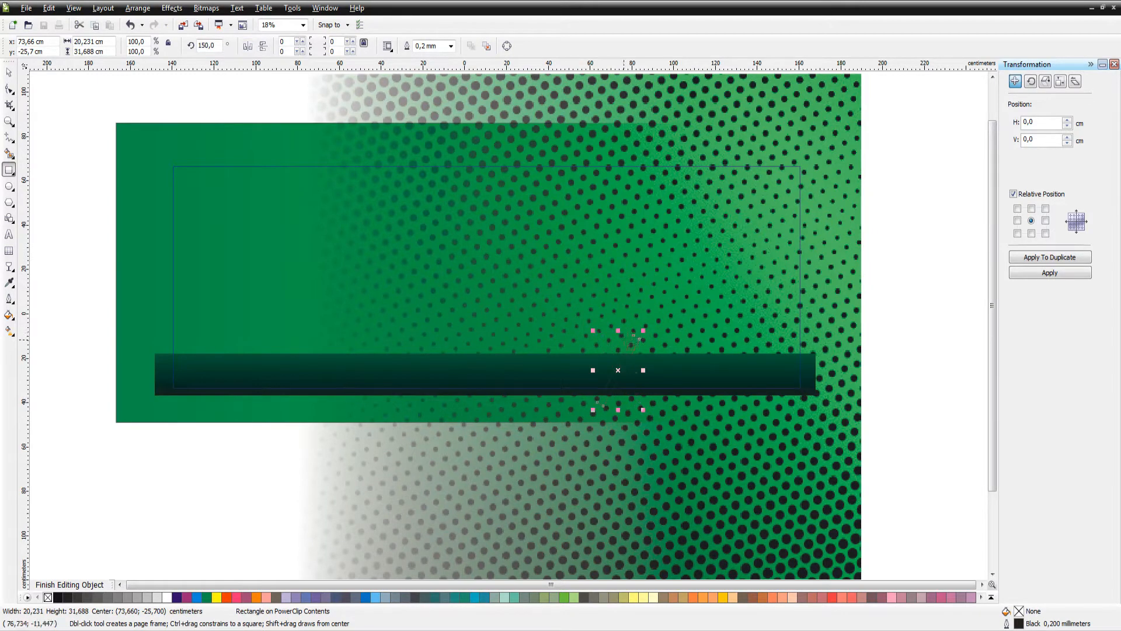
{"action": "key", "text": "space"}
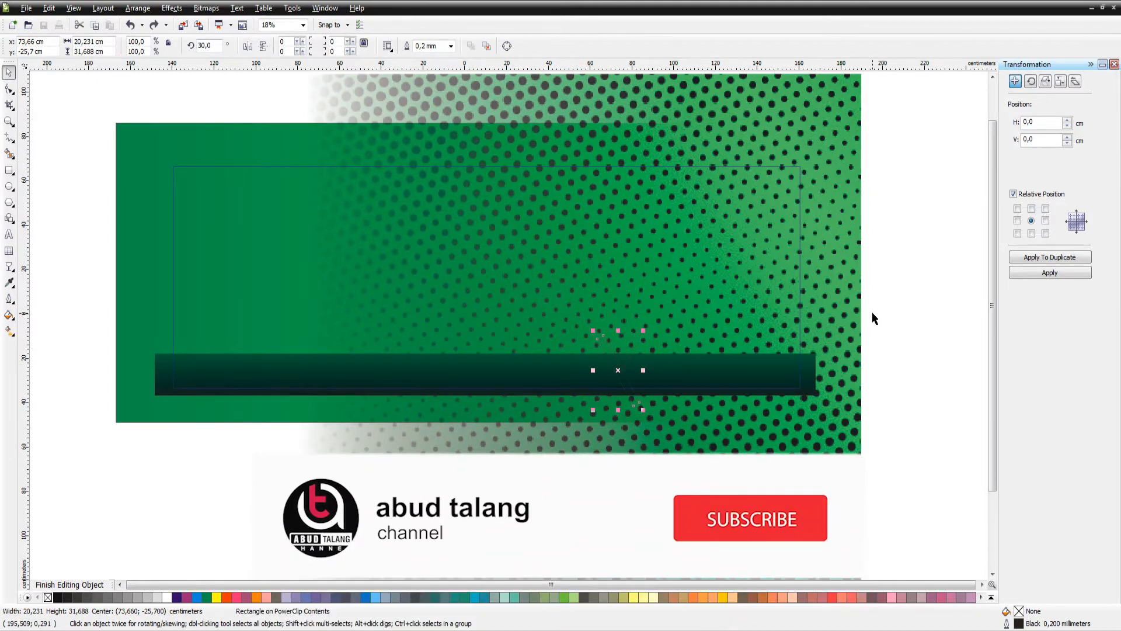
{"action": "key", "text": "ctrl+z"}
Step: Duplicate the narrow rectangle three times to the right, each with a horizontal offset of 7 cm
{"action": "left_click", "coordinate": [1045, 220]}
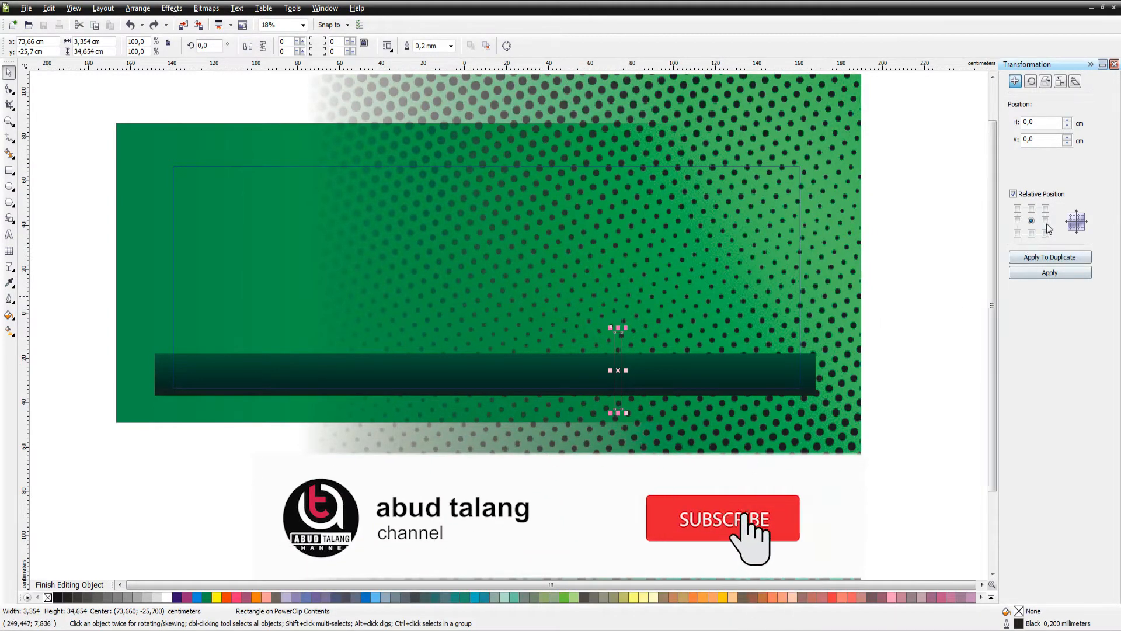
{"action": "double_click", "coordinate": [1030, 122]}
{"action": "type", "text": "7,0"}
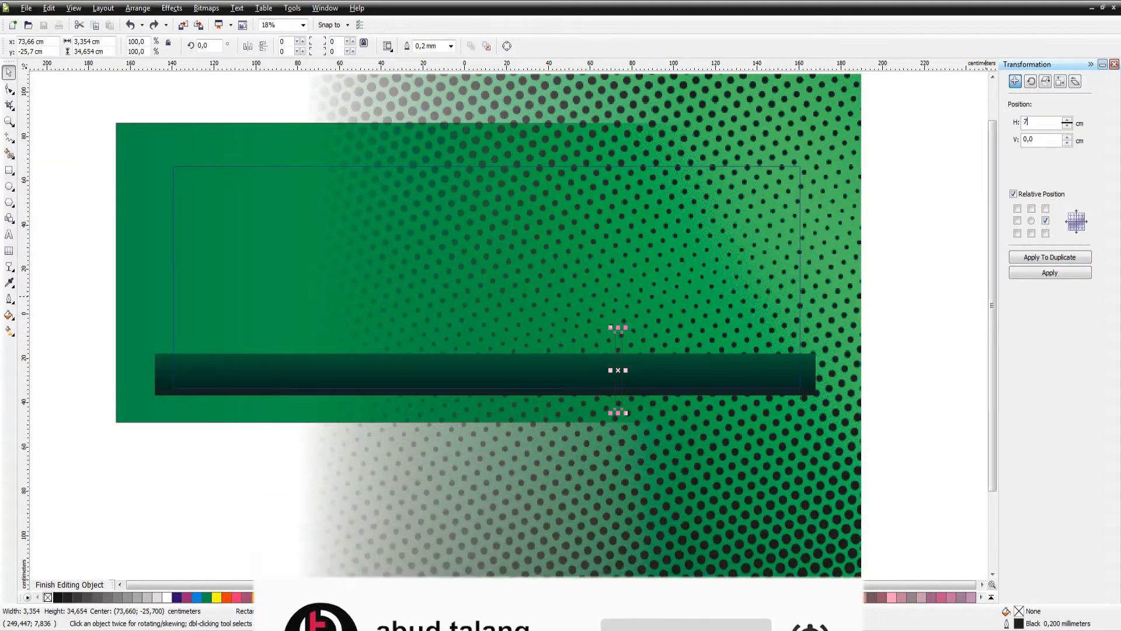
{"action": "left_click", "coordinate": [1051, 256]}
{"action": "left_click", "coordinate": [1053, 257]}
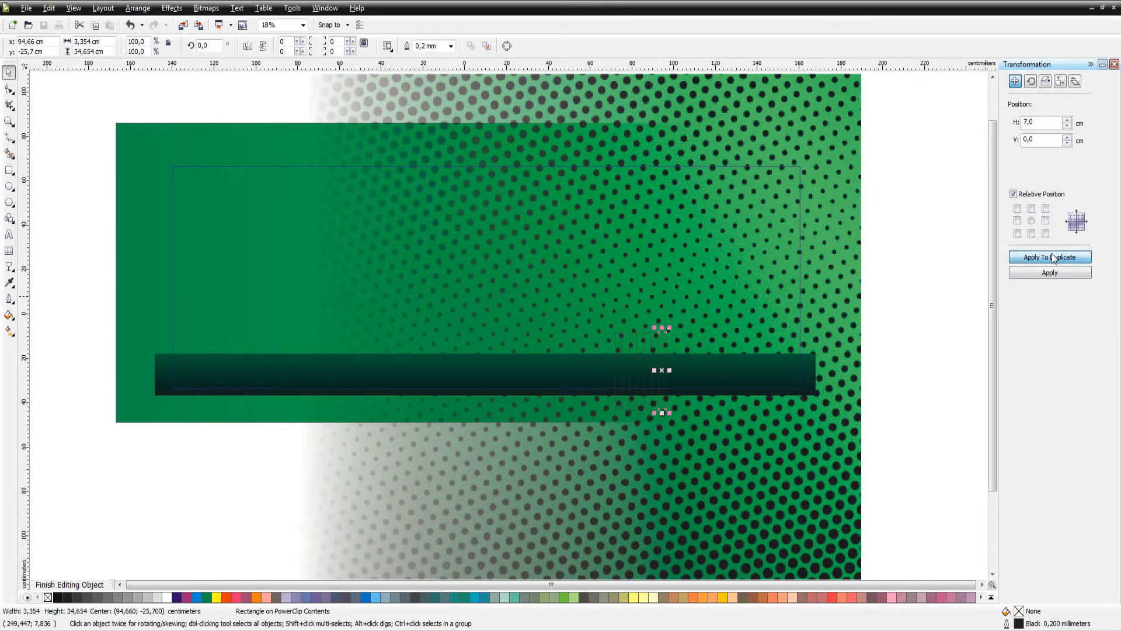
Step: Select all four narrow rectangles and rotate them together by 30 degrees
{"action": "left_click_drag", "start_coordinate": [889, 463], "coordinate": [601, 313]}
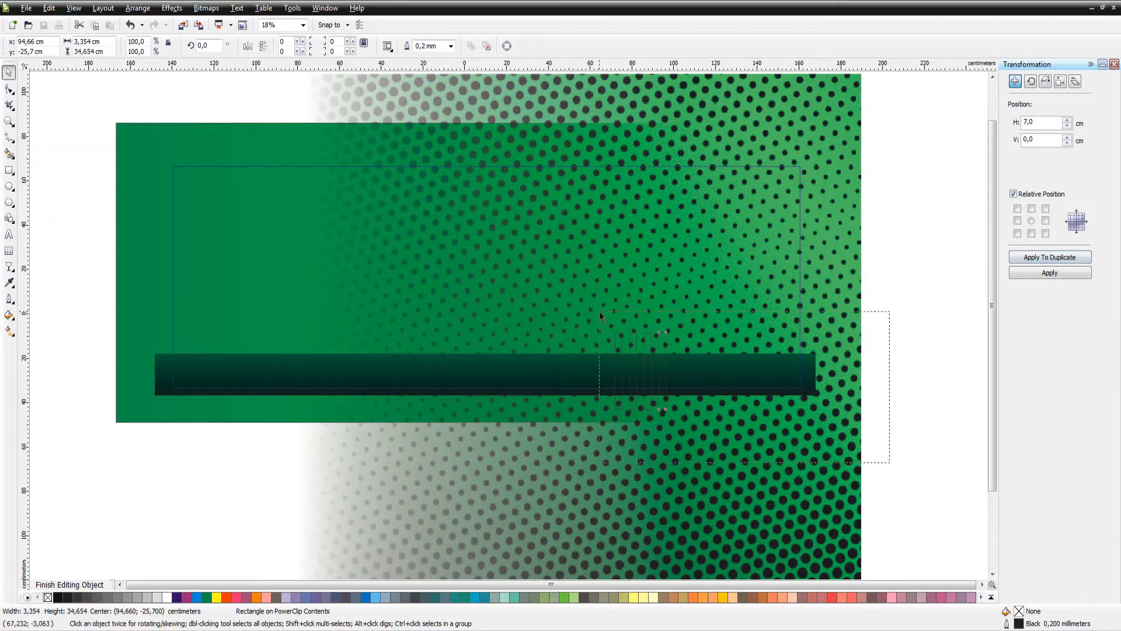
{"action": "left_click", "coordinate": [214, 45]}
{"action": "key", "text": "Return"}
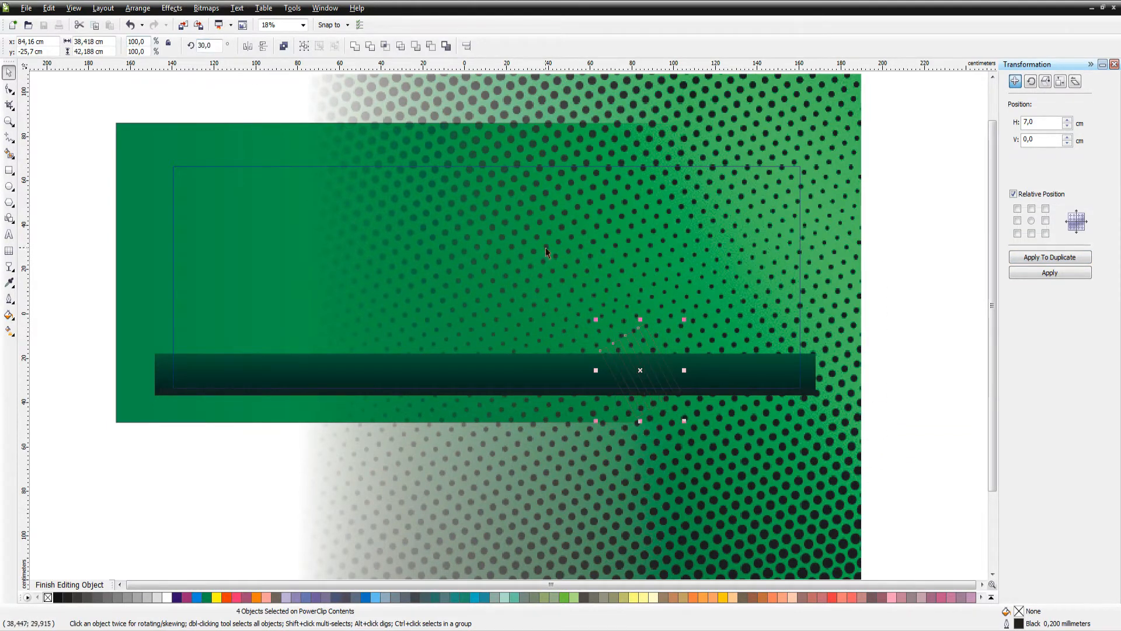
Step: Mirror the four slanted strips horizontally and shift them right along the dark bar, selecting the bar together with them
{"action": "left_click", "coordinate": [248, 46]}
{"action": "left_click_drag", "start_coordinate": [647, 366], "coordinate": [690, 360]}
{"action": "left_click", "coordinate": [758, 371], "text": "shift"}
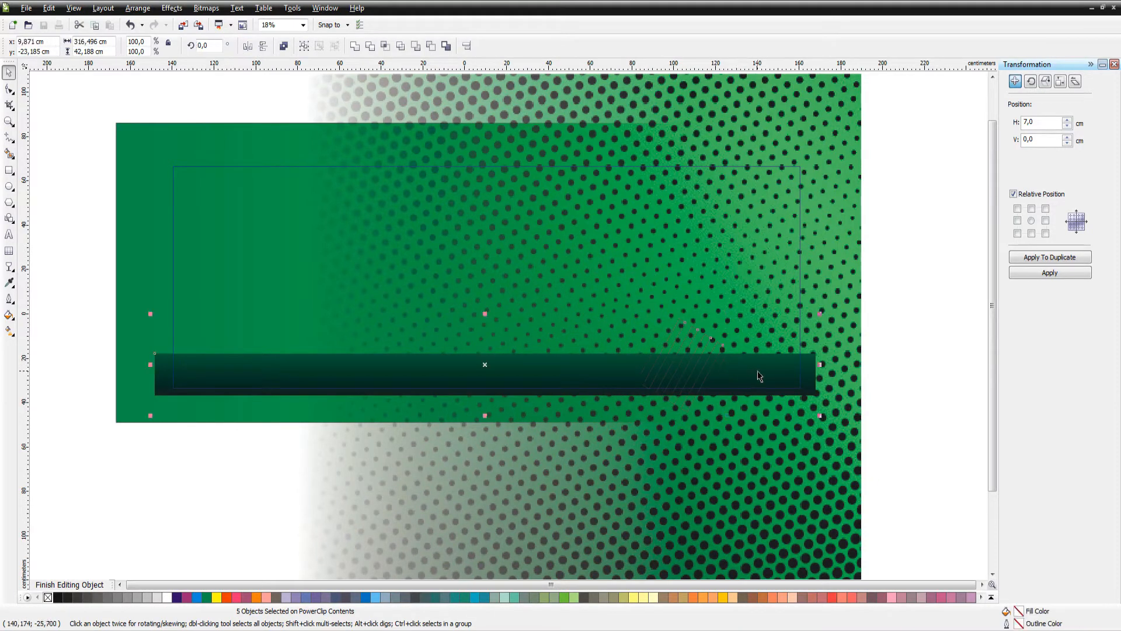
Step: Nudge the four slanted strips slightly down across the dark bar and trim the bar with them
{"action": "left_click", "coordinate": [880, 357]}
{"action": "left_click", "coordinate": [703, 356]}
{"action": "left_click_drag", "start_coordinate": [874, 444], "coordinate": [585, 299]}
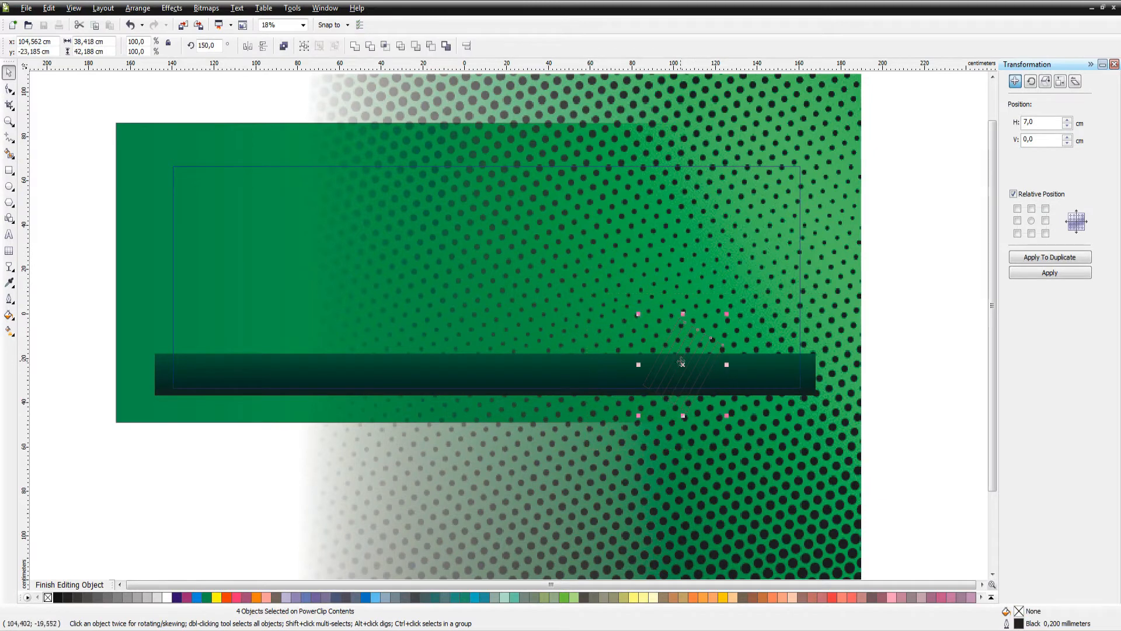
{"action": "left_click", "coordinate": [677, 369]}
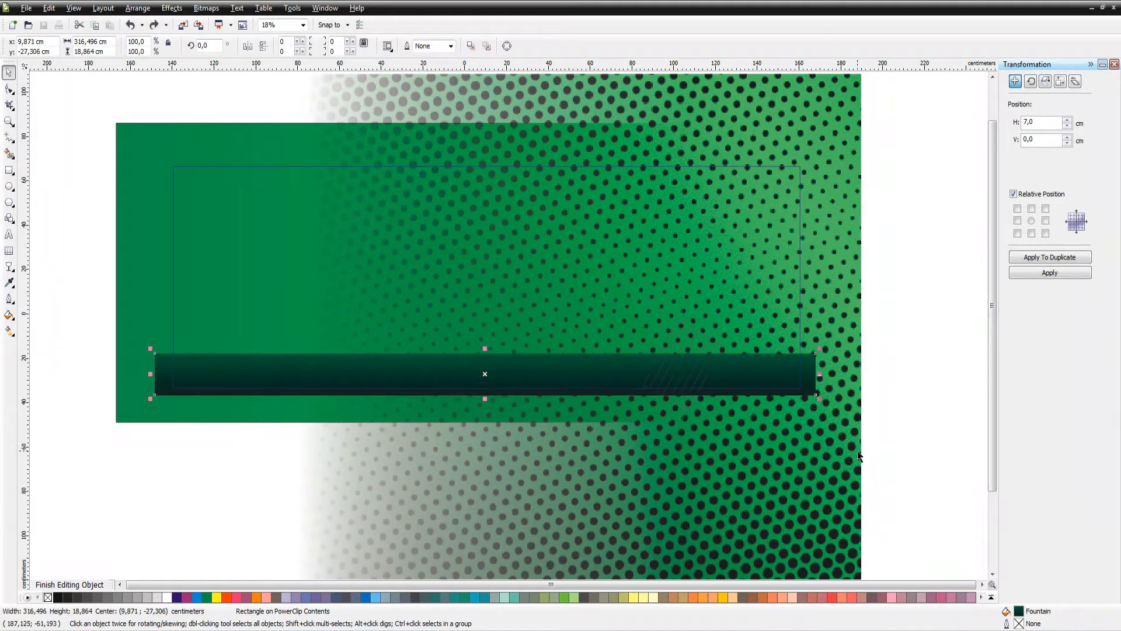
{"action": "left_click_drag", "start_coordinate": [878, 453], "coordinate": [632, 286]}
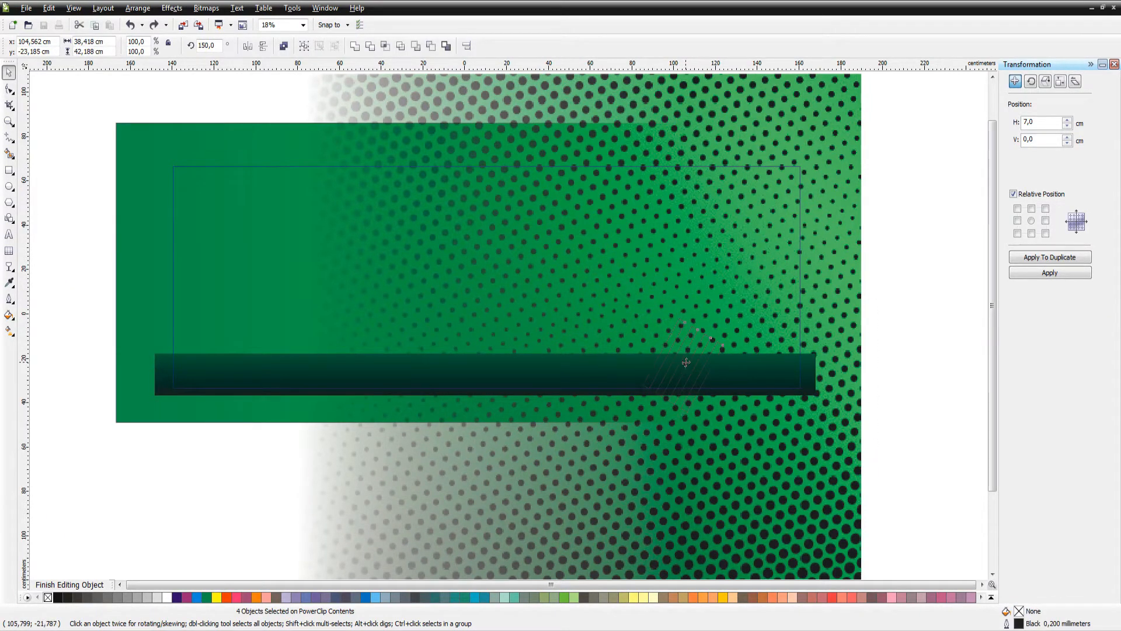
{"action": "left_click", "coordinate": [740, 370], "text": "shift"}
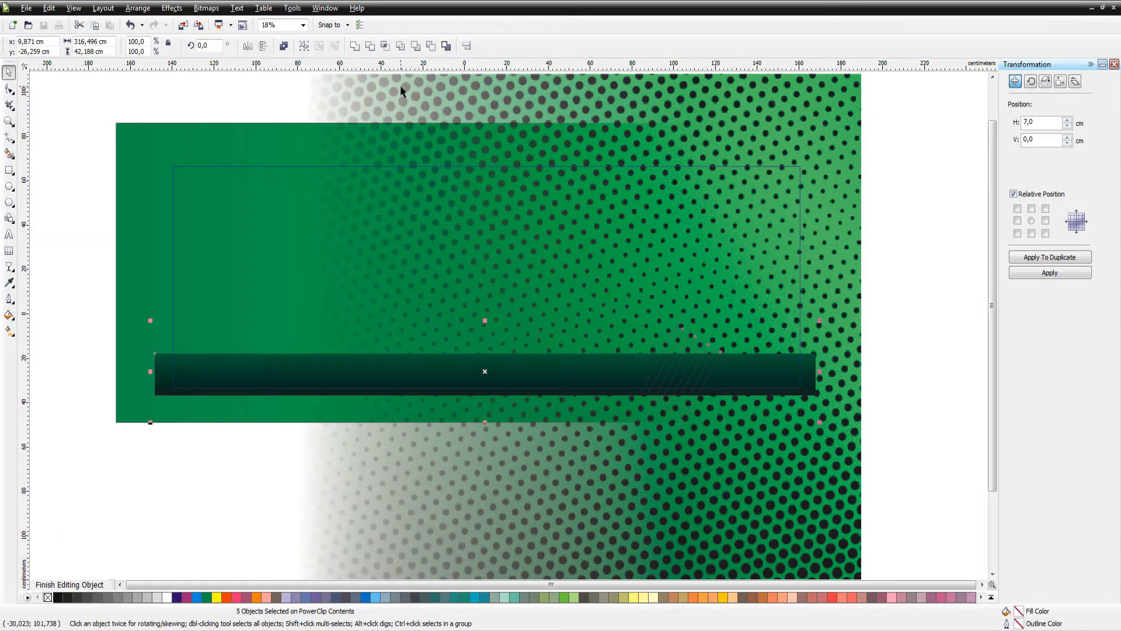
{"action": "left_click", "coordinate": [370, 45]}
{"action": "left_click", "coordinate": [871, 358]}
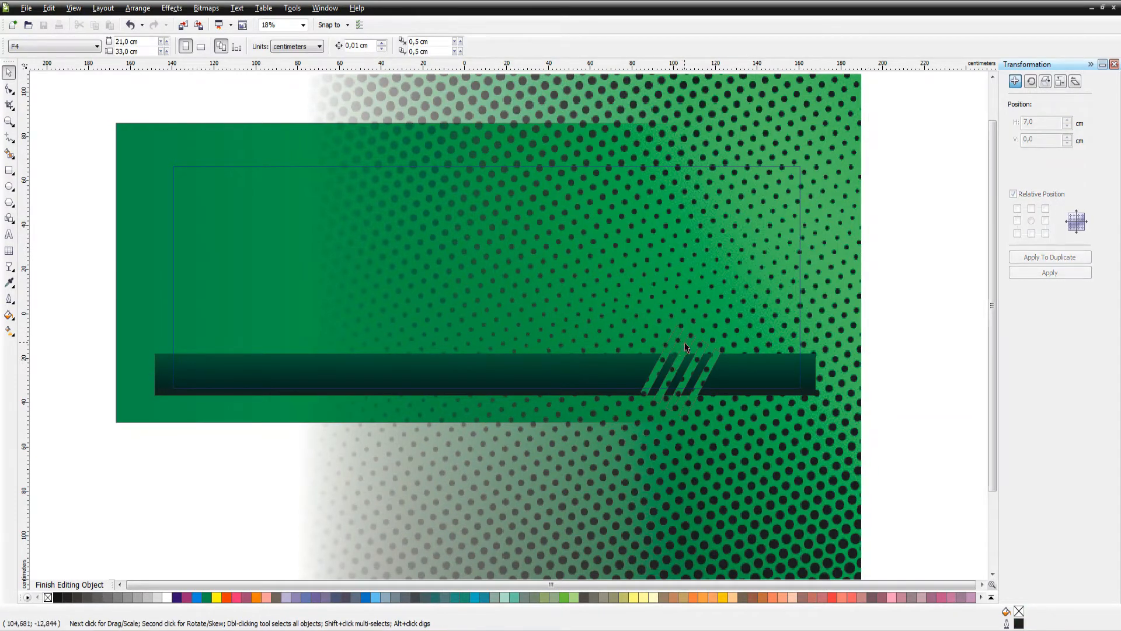
Step: Delete the four slanted strip outlines lying over the cuts in the dark bar
{"action": "left_click", "coordinate": [674, 368]}
{"action": "left_click_drag", "start_coordinate": [895, 470], "coordinate": [554, 308]}
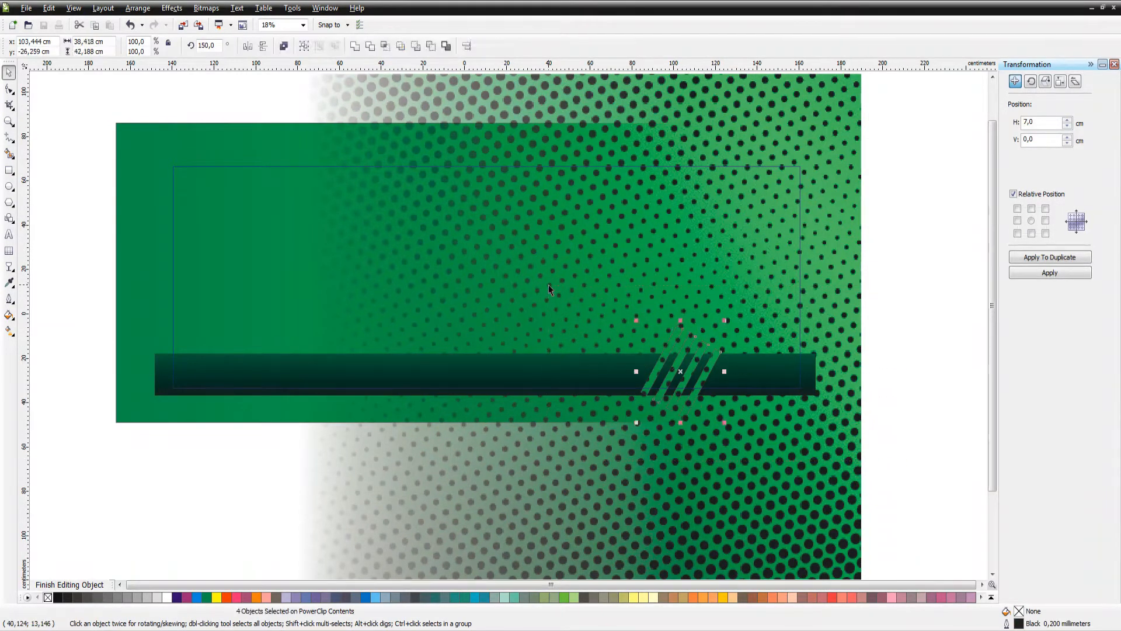
{"action": "key", "text": "Delete"}
Step: Mirror the trimmed dark bar horizontally and move it straight down by about 5.6 cm
{"action": "left_click", "coordinate": [551, 371]}
{"action": "left_click", "coordinate": [247, 46]}
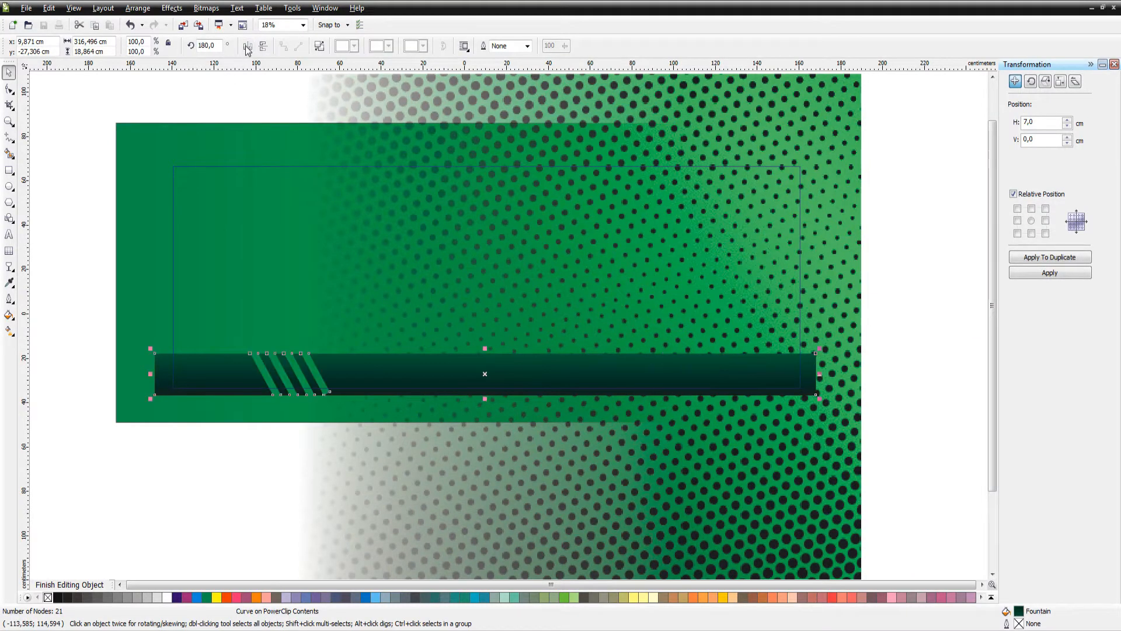
{"action": "left_click_drag", "start_coordinate": [334, 364], "coordinate": [335, 375]}
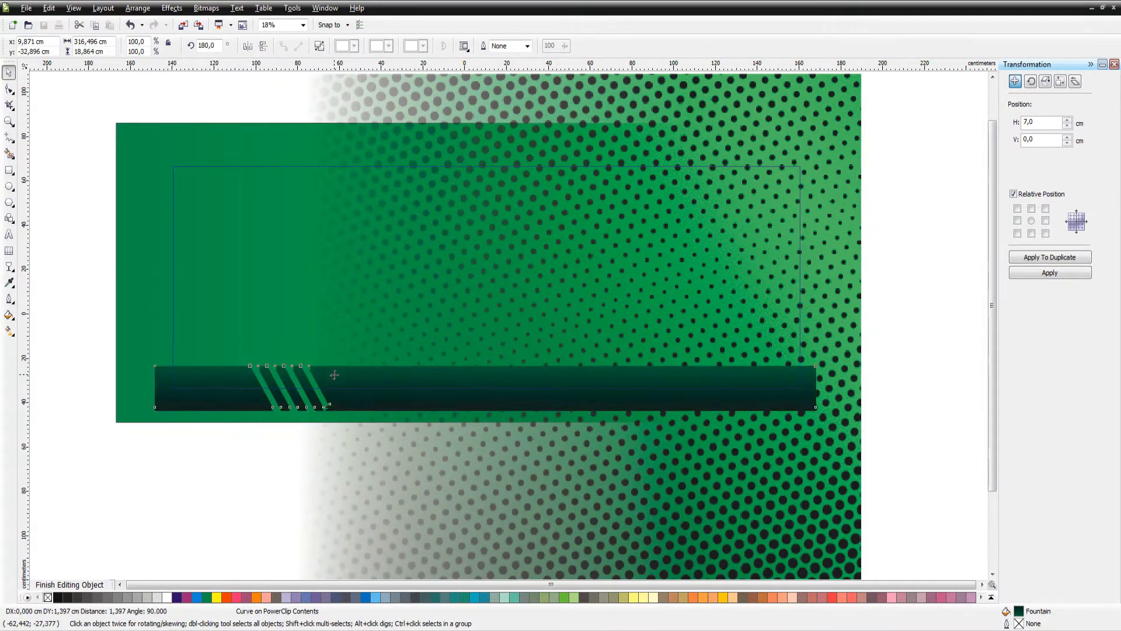
Step: Place a copy of the bar about 1.4 cm higher behind it, fill it with 100C100M100Y100K black, and finish editing the PowerClip contents
{"action": "left_click", "coordinate": [49, 597]}
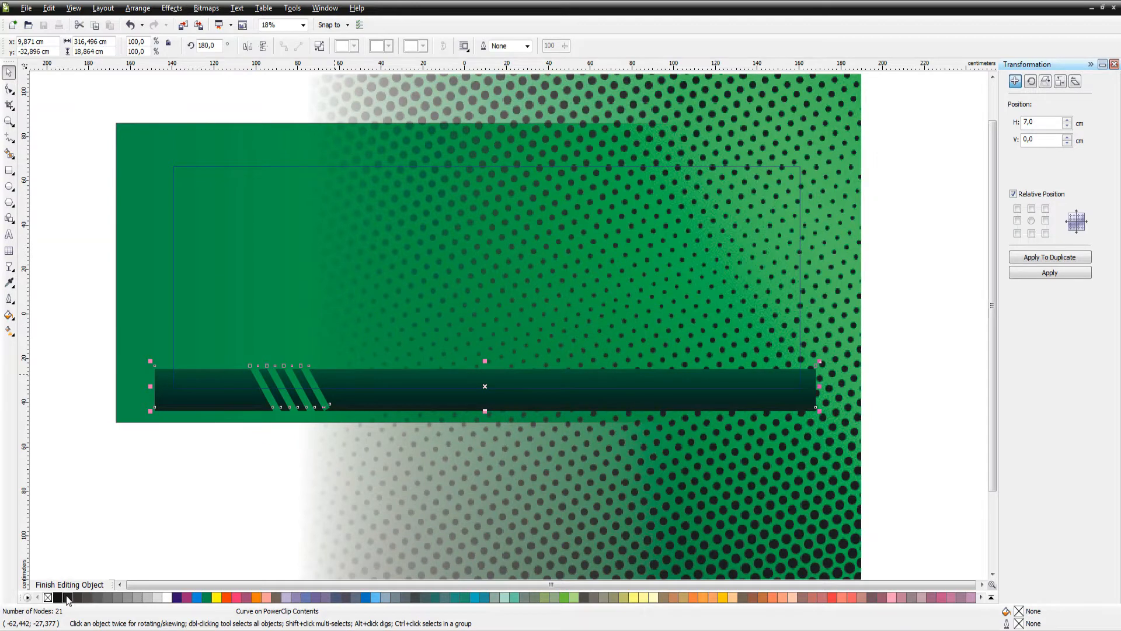
{"action": "left_click", "coordinate": [58, 597]}
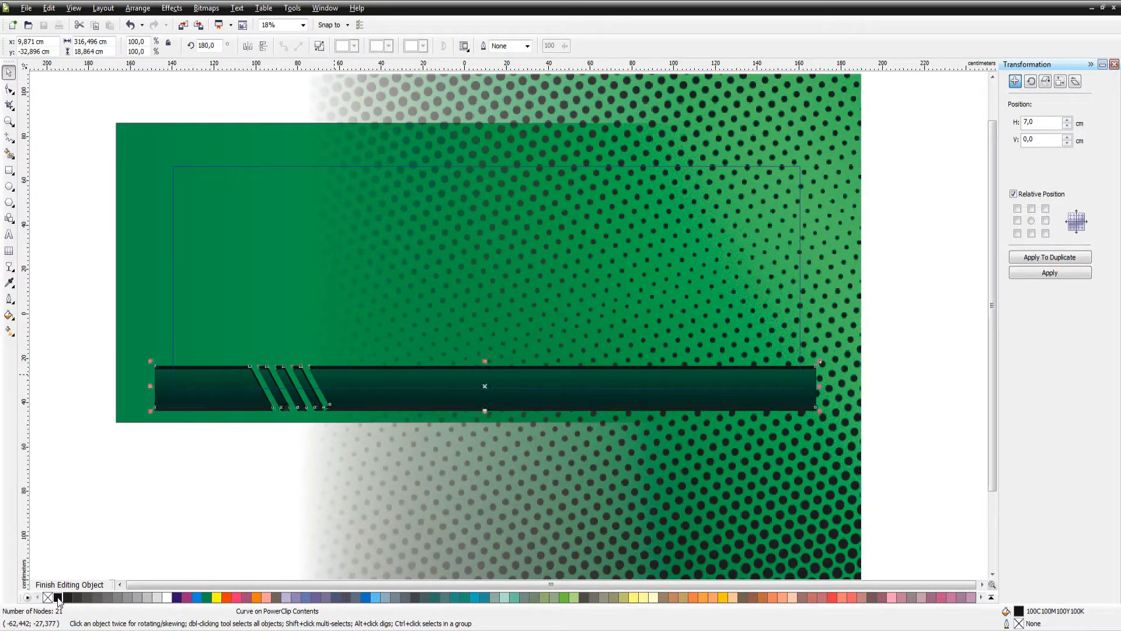
{"action": "left_click", "coordinate": [84, 308], "text": "ctrl"}
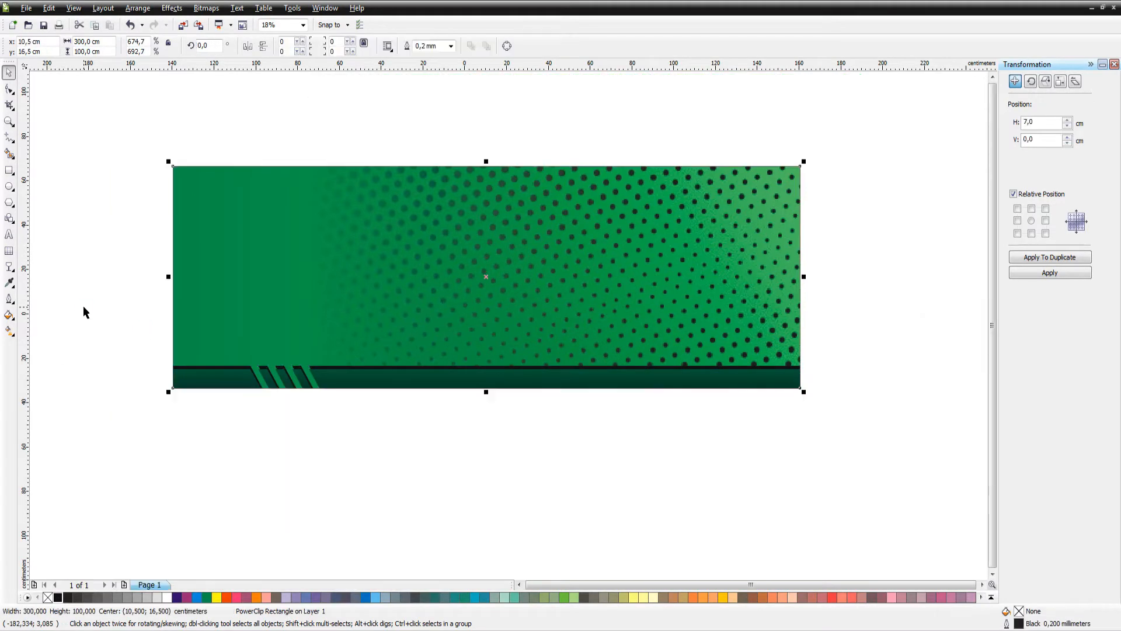
{"action": "right_click", "coordinate": [48, 597]}
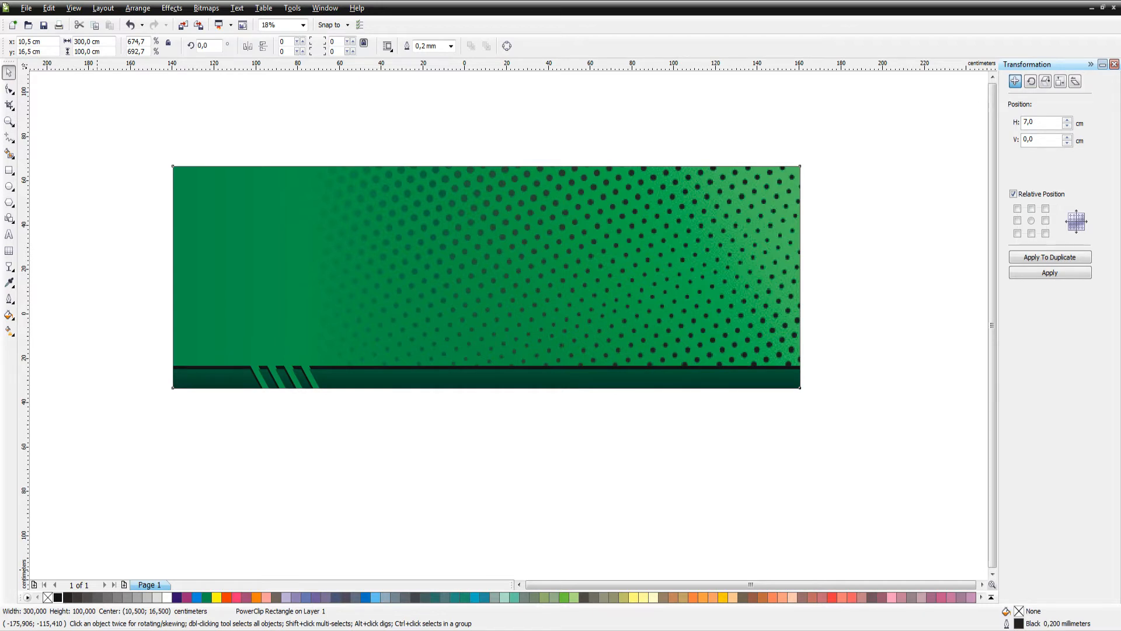
Step: Place the imported emblem bitmap in the left part of the banner, enlarged to about 41.4 by 57.8 cm
{"action": "left_click", "coordinate": [457, 332]}
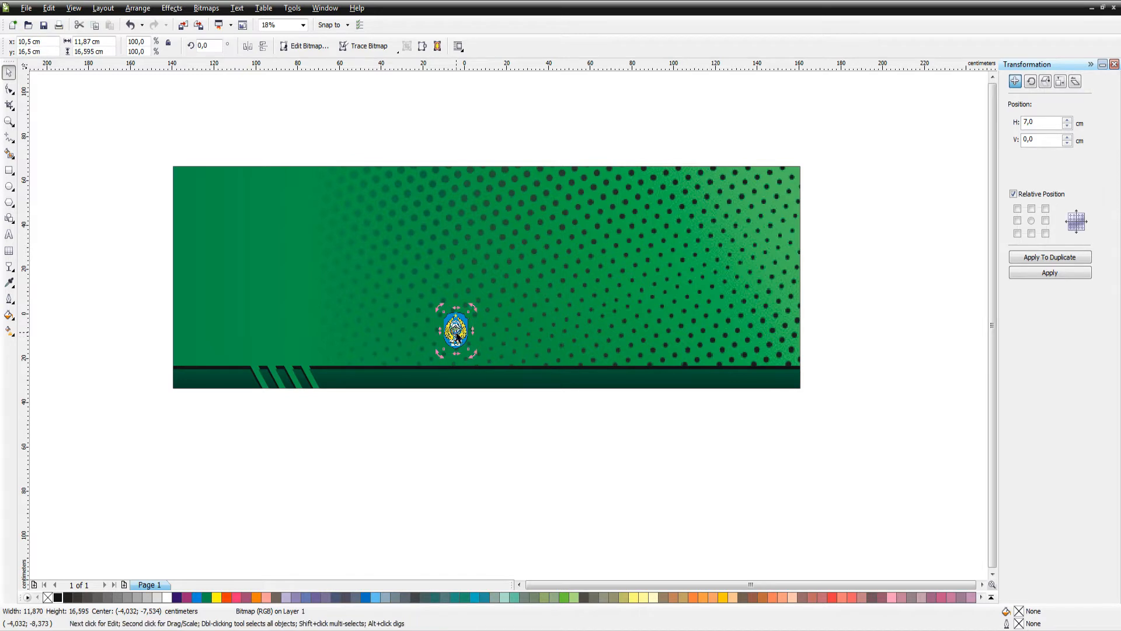
{"action": "left_click_drag", "start_coordinate": [474, 304], "coordinate": [493, 282]}
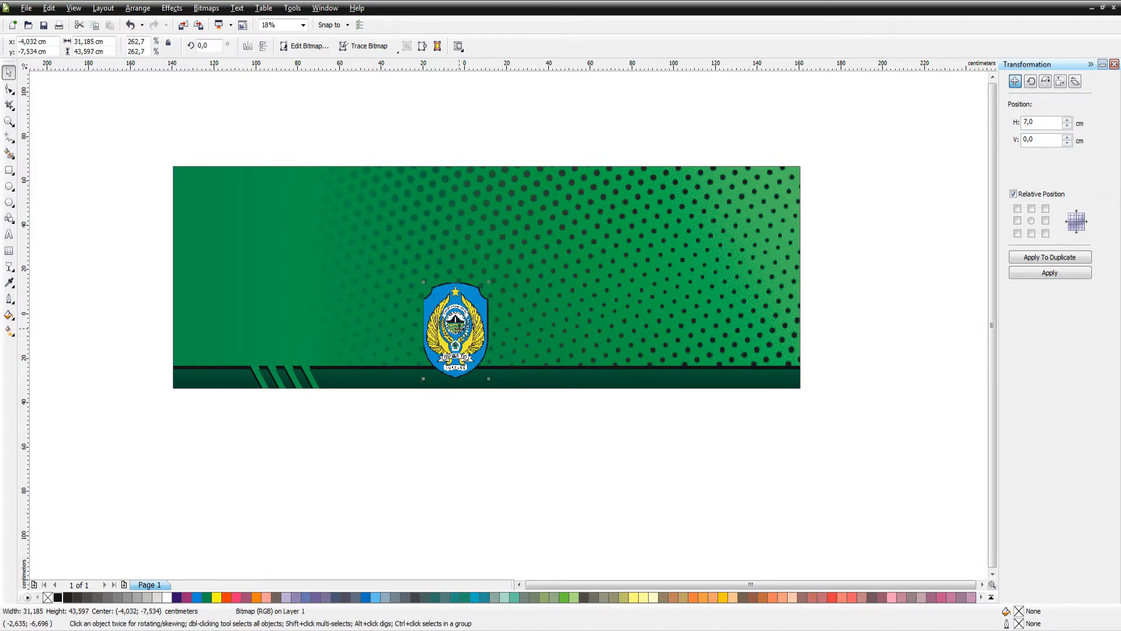
{"action": "left_click_drag", "start_coordinate": [461, 362], "coordinate": [283, 330]}
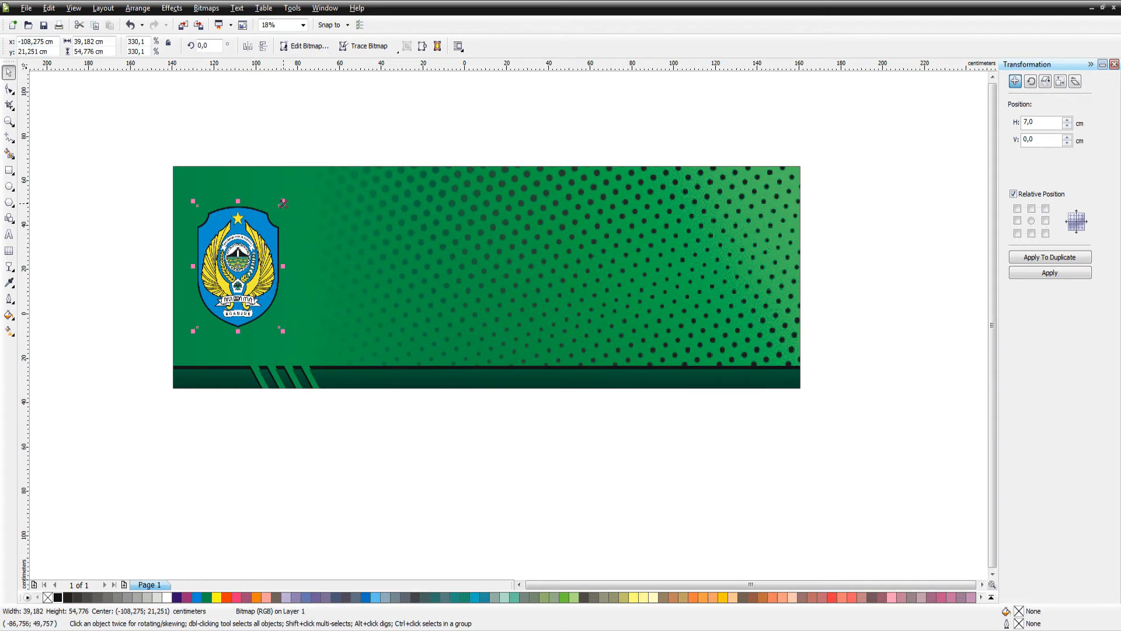
{"action": "left_click_drag", "start_coordinate": [283, 203], "coordinate": [285, 201]}
{"action": "left_click_drag", "start_coordinate": [254, 247], "coordinate": [258, 244]}
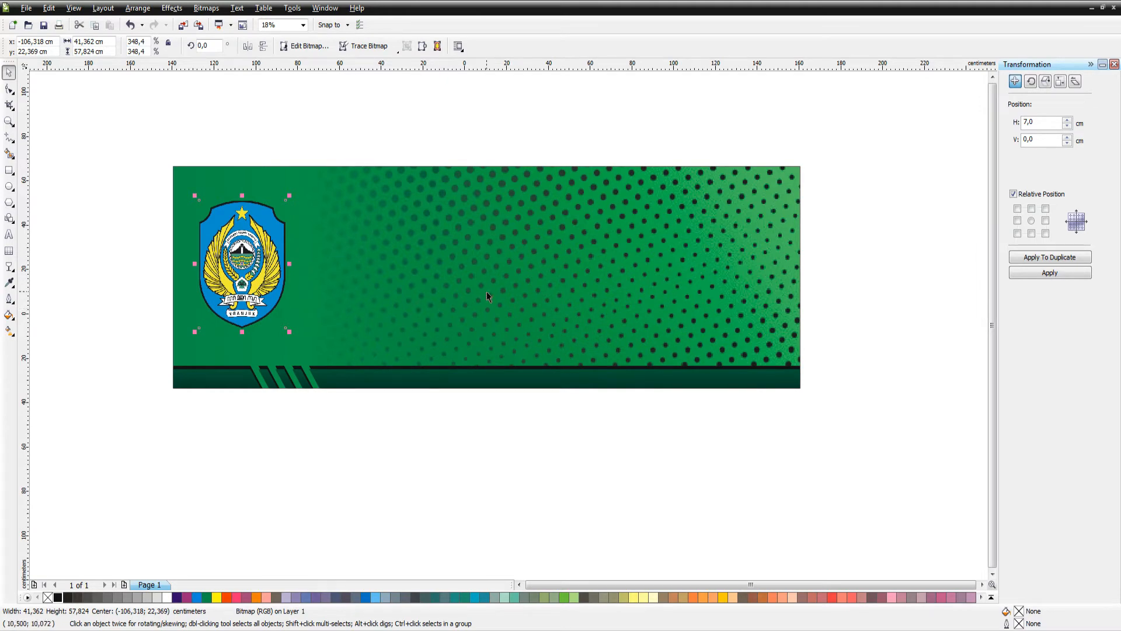
{"action": "left_click", "coordinate": [424, 283], "text": "ctrl"}
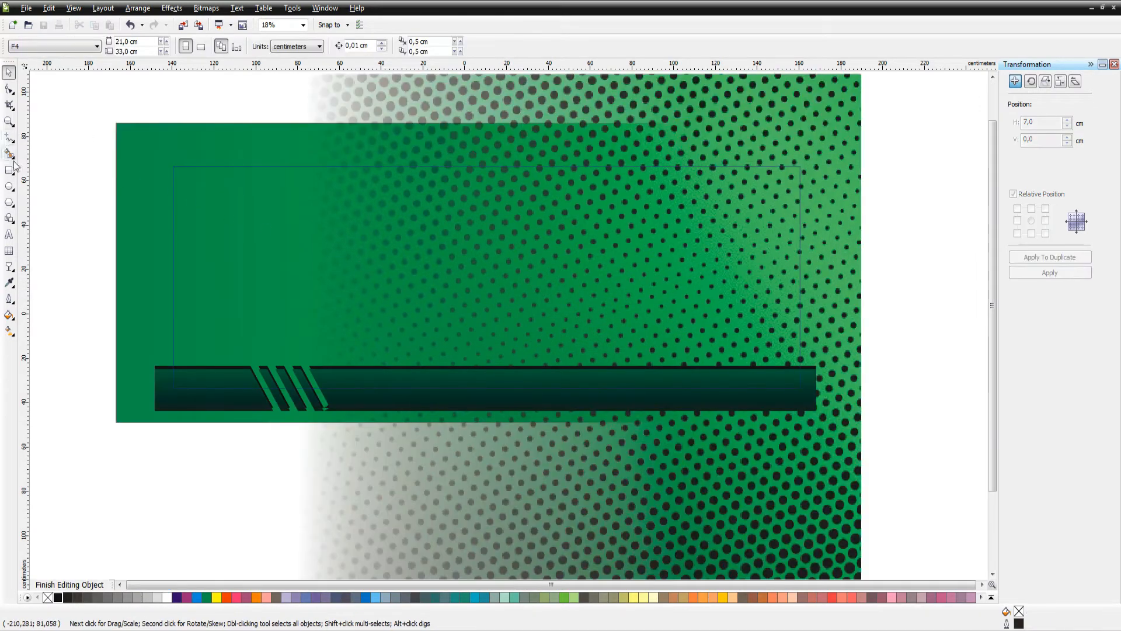
{"action": "left_click", "coordinate": [8, 186]}
{"action": "left_click_drag", "start_coordinate": [72, 116], "coordinate": [402, 475]}
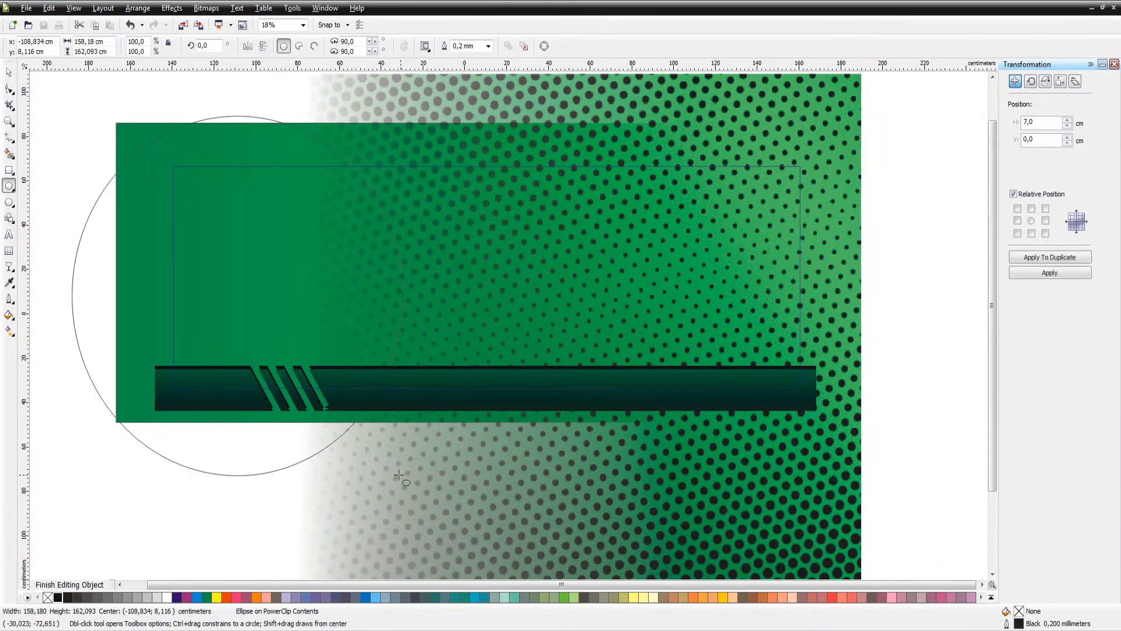
{"action": "key", "text": "ctrl+z"}
{"action": "key", "text": "space"}
{"action": "left_click", "coordinate": [97, 296], "text": "ctrl"}
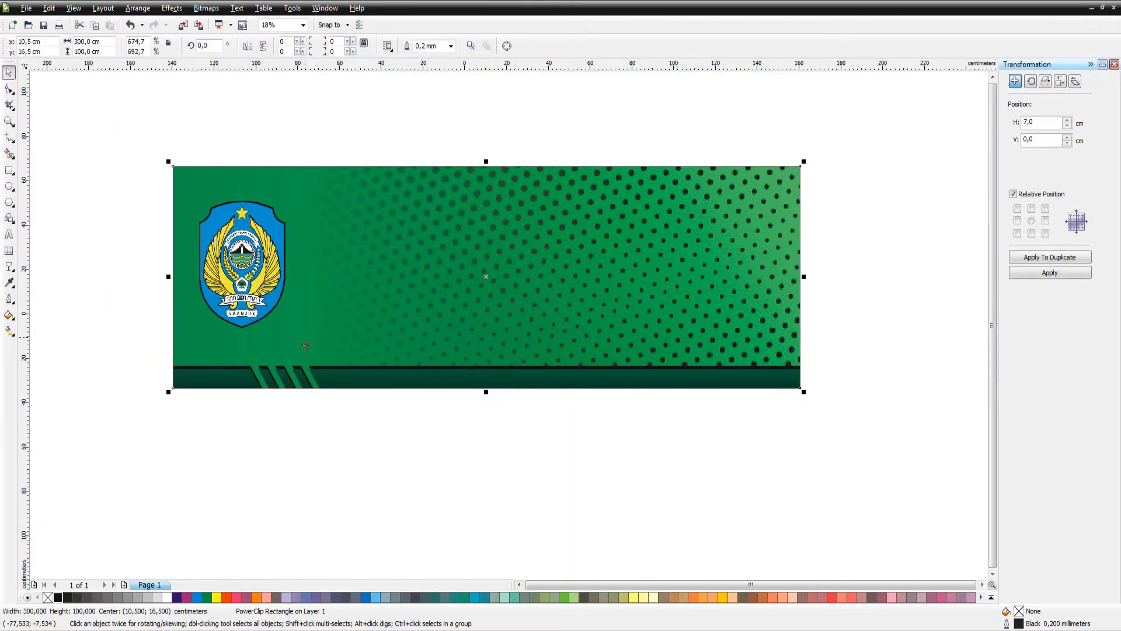
{"action": "left_click", "coordinate": [137, 317]}
Step: Add the artistic text "sosialisasi" beside the emblem and enlarge it to about 159 cm wide
{"action": "left_click", "coordinate": [9, 234]}
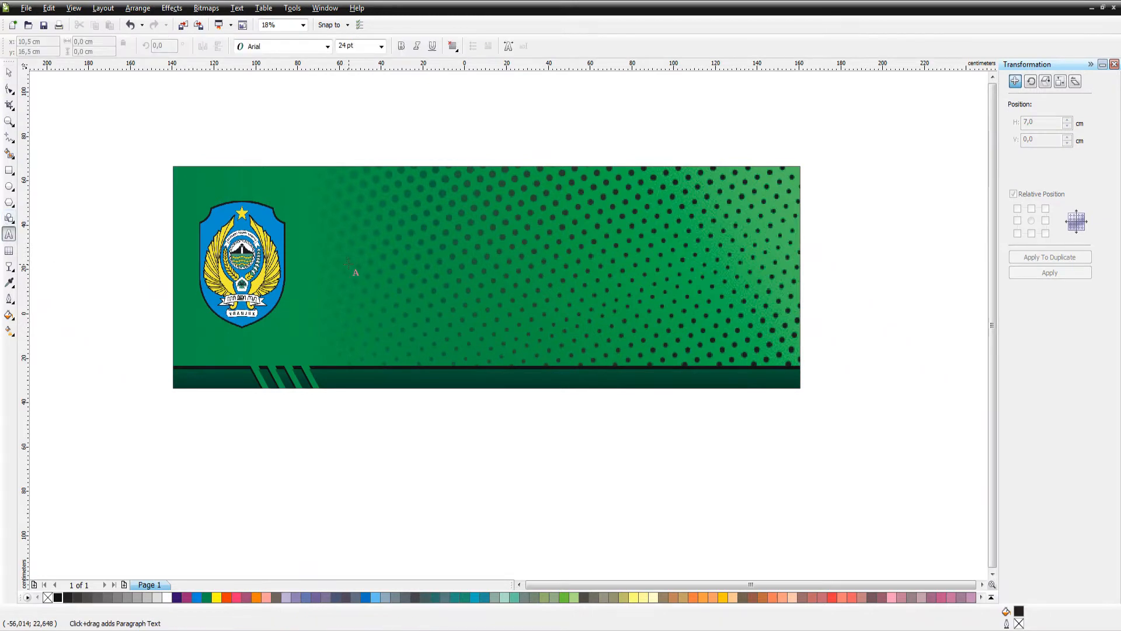
{"action": "left_click", "coordinate": [350, 264]}
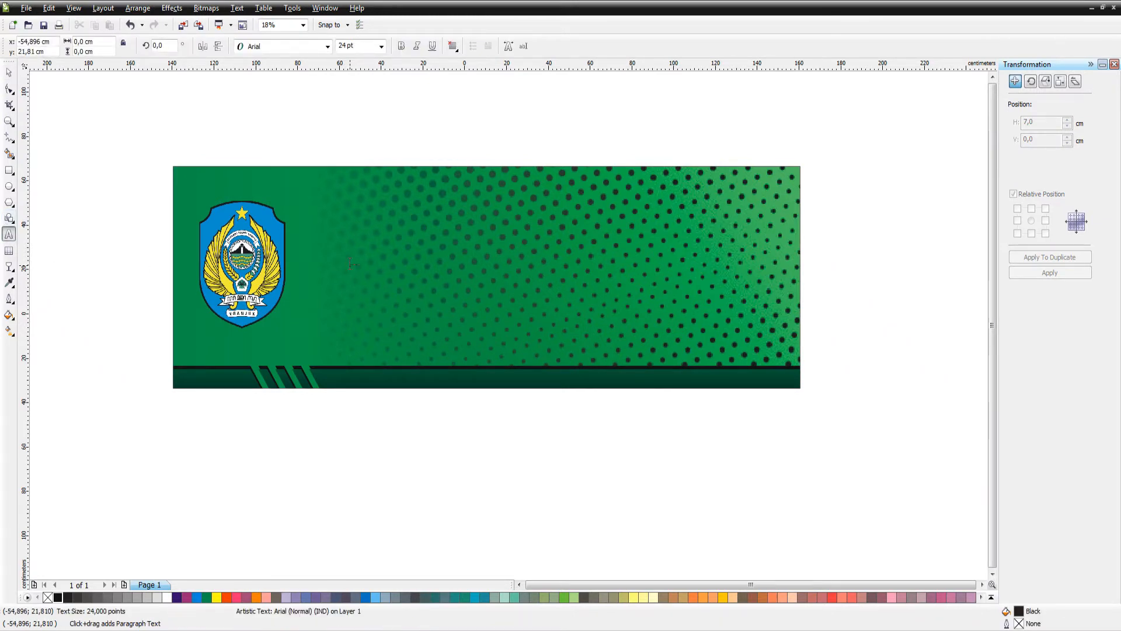
{"action": "left_click", "coordinate": [9, 72]}
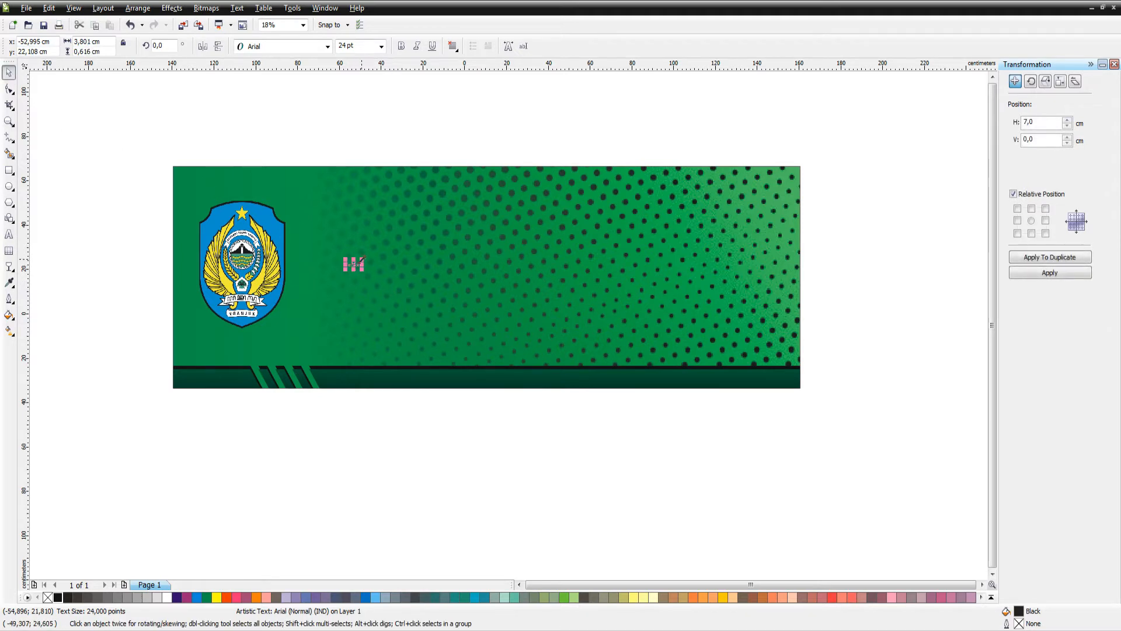
{"action": "left_click_drag", "start_coordinate": [362, 259], "coordinate": [687, 174]}
Step: Change the case of the whole title text to uppercase, reading "SOSIALISASI"
{"action": "double_click", "coordinate": [604, 231]}
{"action": "key", "text": "ctrl+a"}
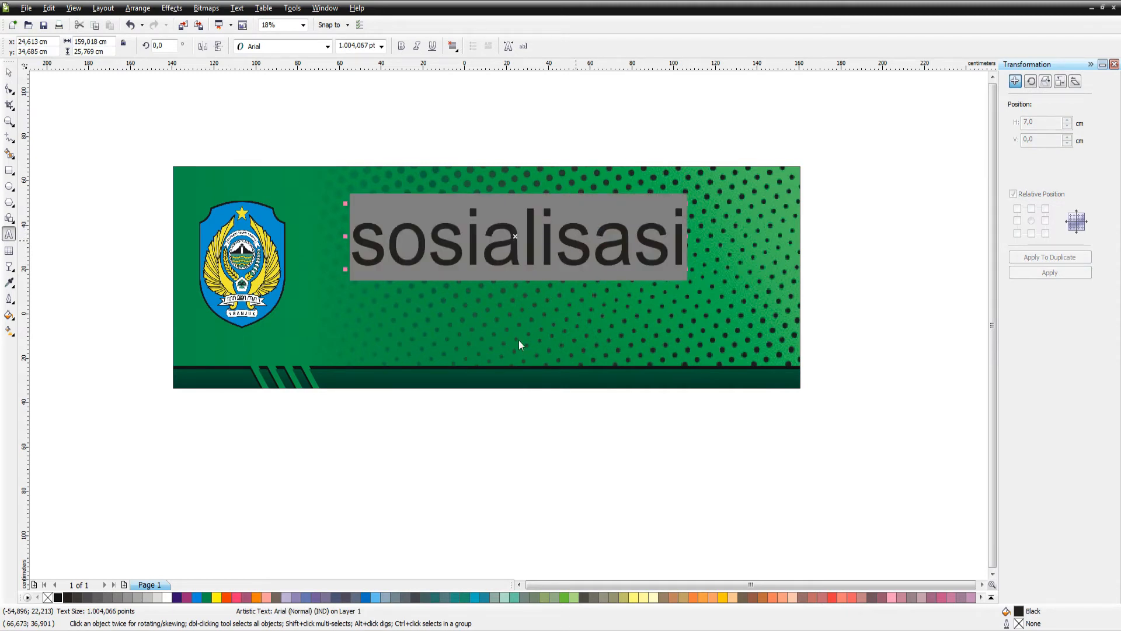
{"action": "key", "text": "shift+F3"}
{"action": "left_click", "coordinate": [8, 72]}
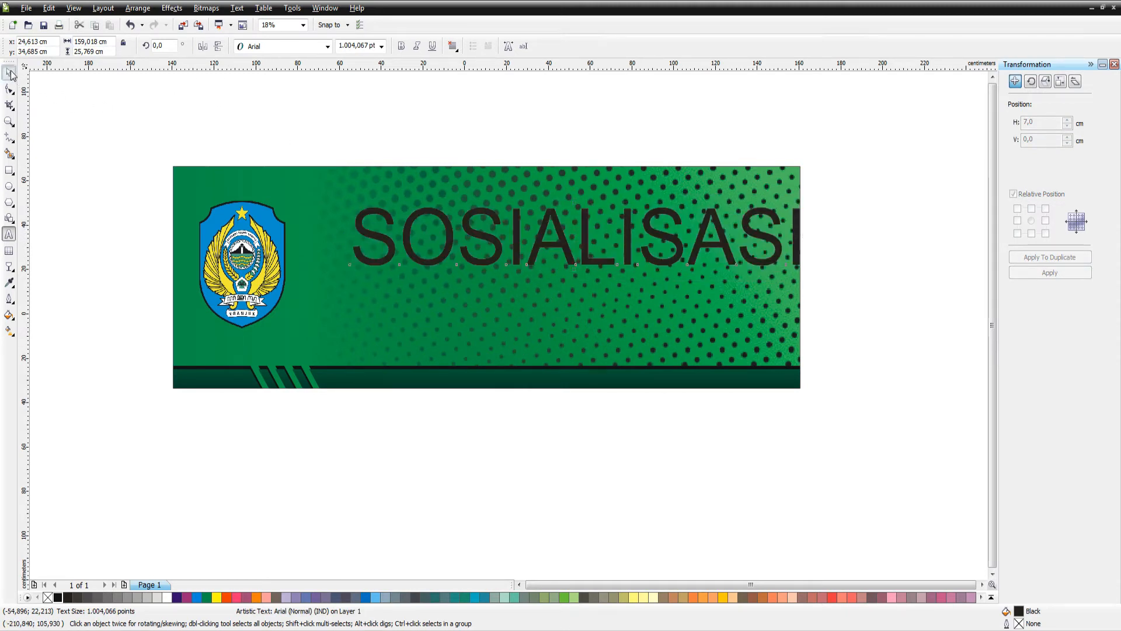
Step: Set the font of the title "SOSIALISASI" to Boulder
{"action": "left_click", "coordinate": [327, 49]}
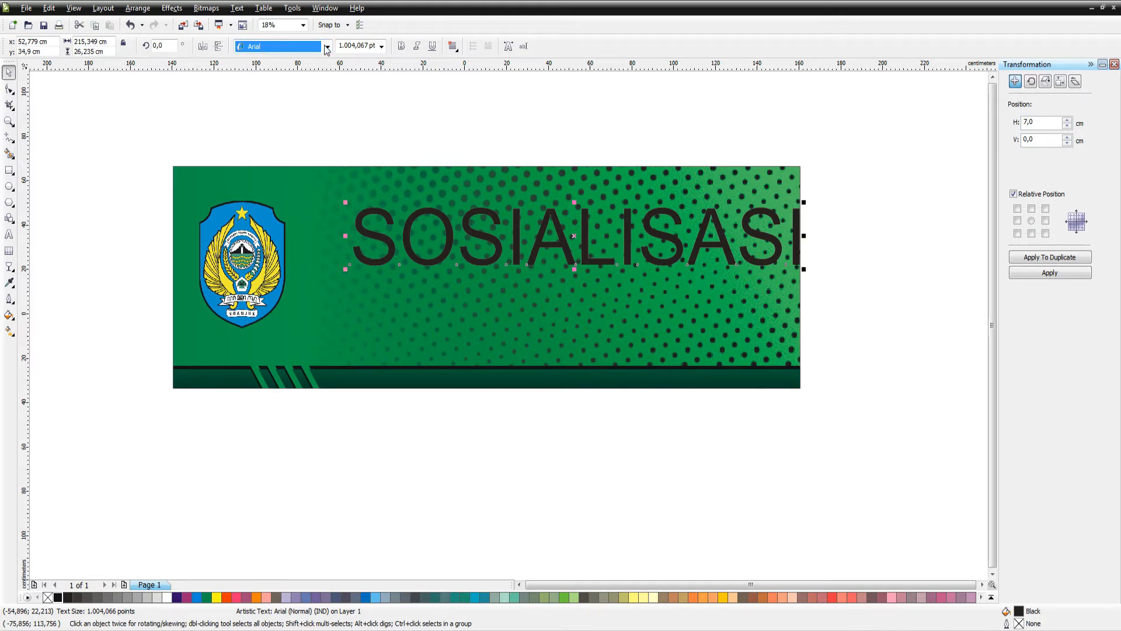
{"action": "type", "text": "B"}
{"action": "key", "text": "Down"}
{"action": "key", "text": "Up"}
{"action": "key", "text": "Down"}
{"action": "key", "text": "Down"}
{"action": "key", "text": "Down"}
{"action": "key", "text": "Down"}
{"action": "key", "text": "Down"}
{"action": "key", "text": "Down"}
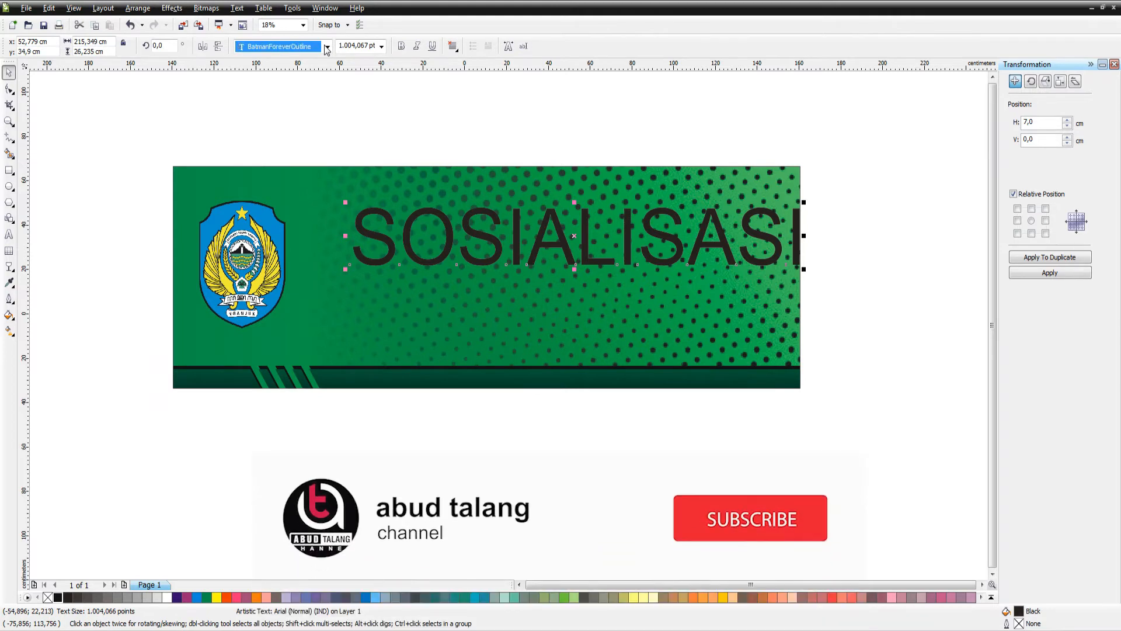
{"action": "scroll", "coordinate": [326, 49], "scroll_direction": "down", "scroll_amount": 4}
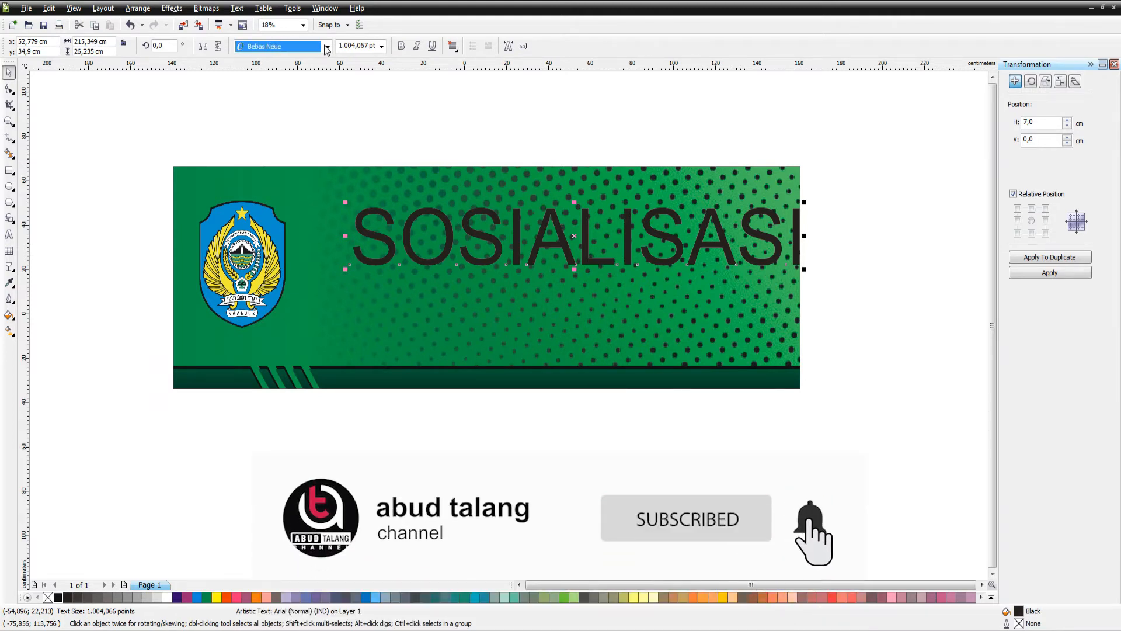
{"action": "scroll", "coordinate": [326, 50], "scroll_direction": "down", "scroll_amount": 1}
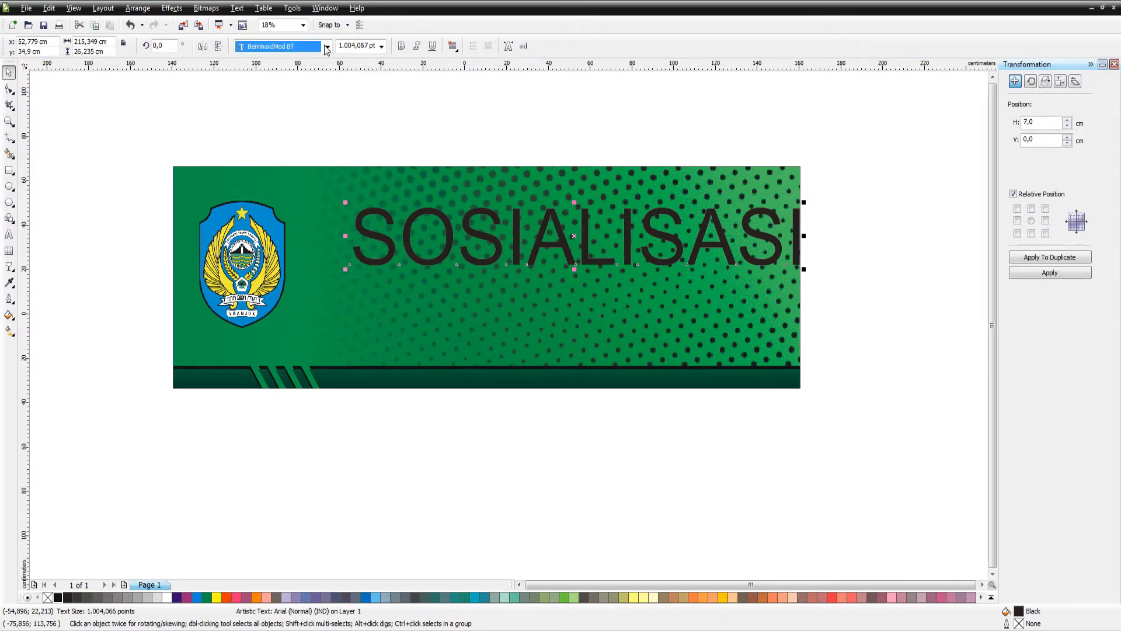
{"action": "scroll", "coordinate": [326, 50], "scroll_direction": "down", "scroll_amount": 3}
{"action": "scroll", "coordinate": [327, 50], "scroll_direction": "down", "scroll_amount": 1}
{"action": "scroll", "coordinate": [326, 50], "scroll_direction": "down", "scroll_amount": 3}
{"action": "scroll", "coordinate": [327, 50], "scroll_direction": "down", "scroll_amount": 1}
{"action": "scroll", "coordinate": [327, 50], "scroll_direction": "down", "scroll_amount": 2}
{"action": "scroll", "coordinate": [326, 50], "scroll_direction": "down", "scroll_amount": 4}
{"action": "scroll", "coordinate": [327, 51], "scroll_direction": "down", "scroll_amount": 3}
{"action": "key", "text": "Return"}
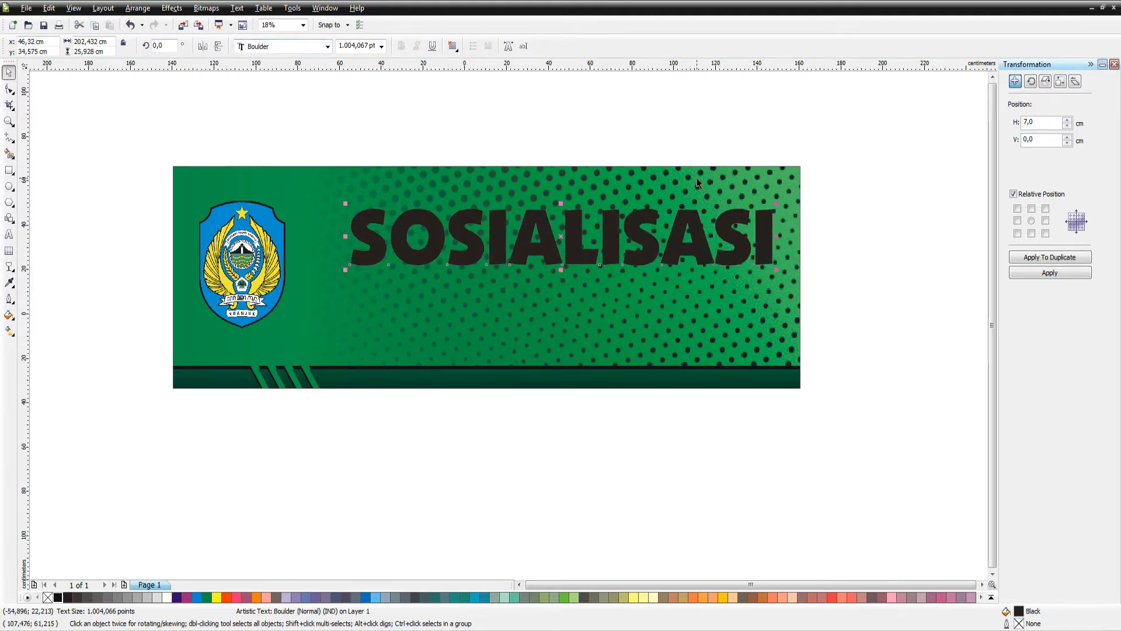
Step: Scale the title down to about 170 by 21.8 cm and move it up and left toward the emblem
{"action": "left_click_drag", "start_coordinate": [776, 204], "coordinate": [744, 209]}
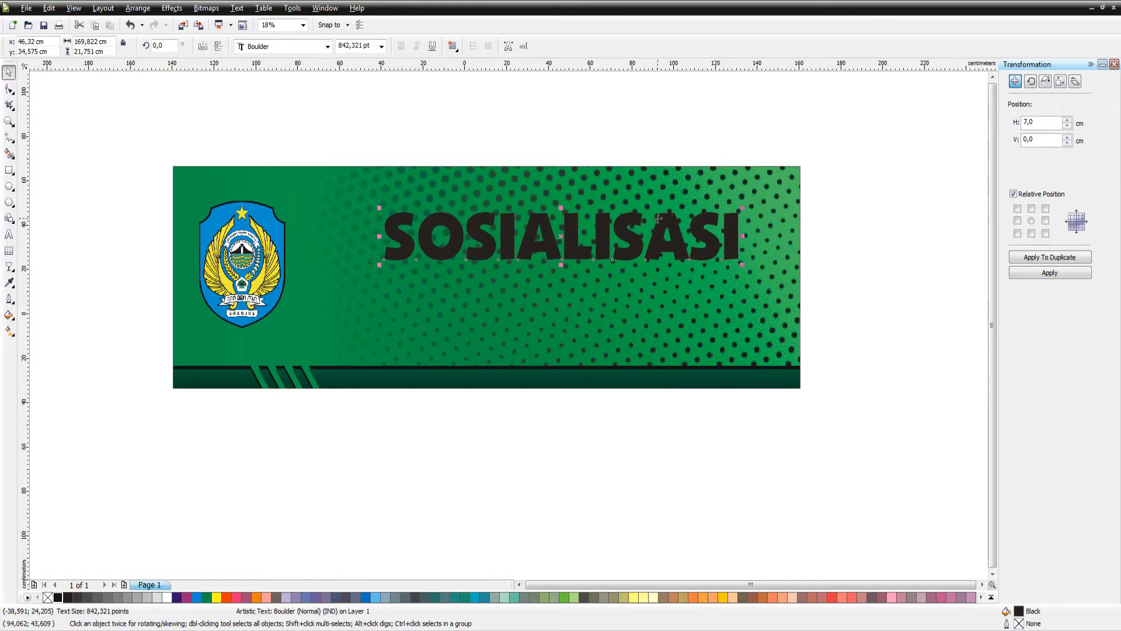
{"action": "left_click_drag", "start_coordinate": [620, 229], "coordinate": [590, 211]}
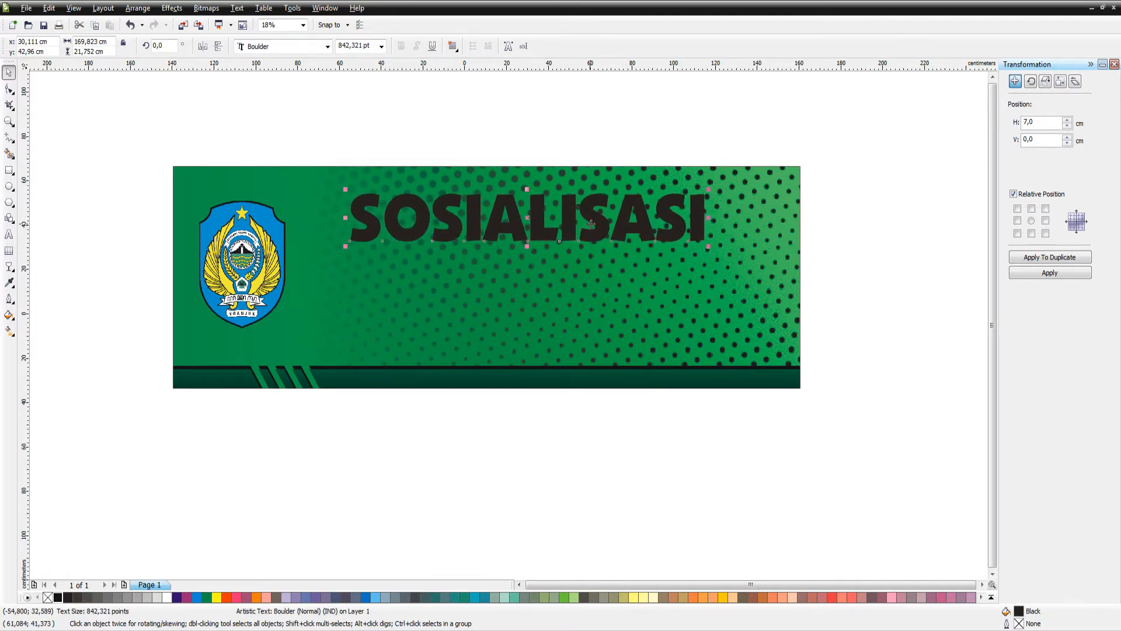
Step: Apply a vertical linear fountain fill to the title, running from orange-red at the top to magenta-purple at the bottom
{"action": "key", "text": "g"}
{"action": "left_click_drag", "start_coordinate": [538, 187], "coordinate": [538, 255]}
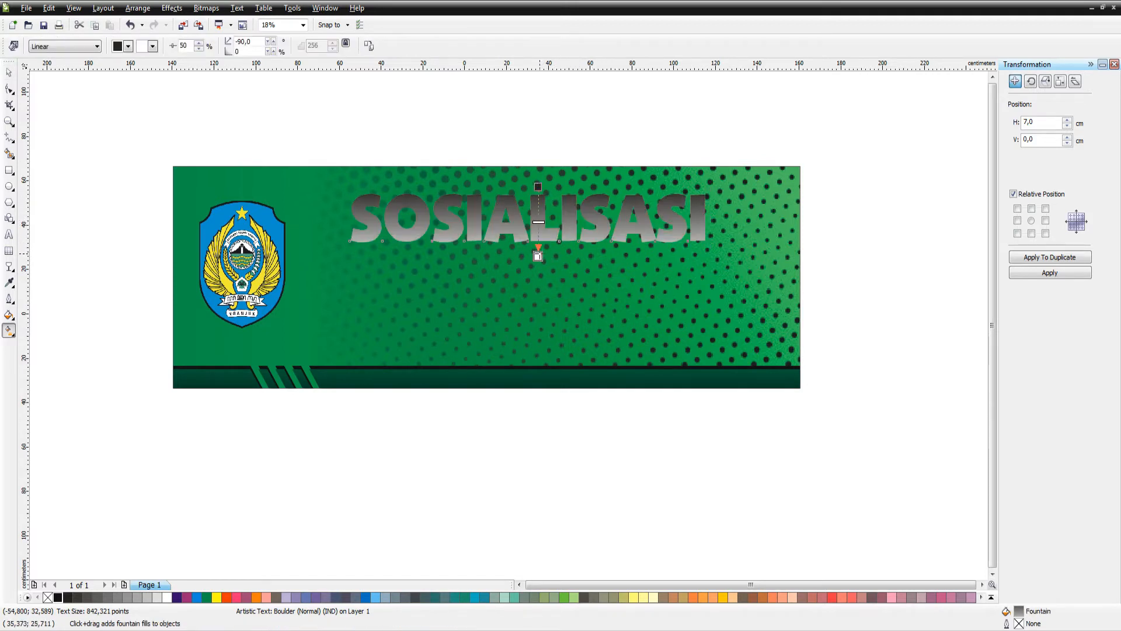
{"action": "left_click", "coordinate": [187, 597]}
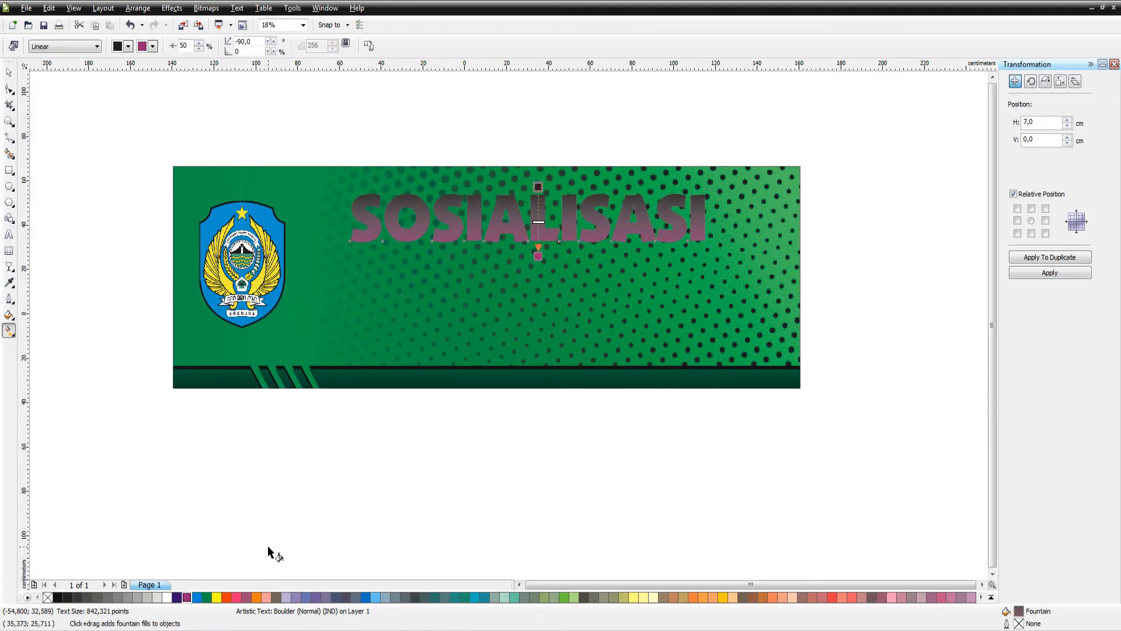
{"action": "left_click", "coordinate": [227, 596]}
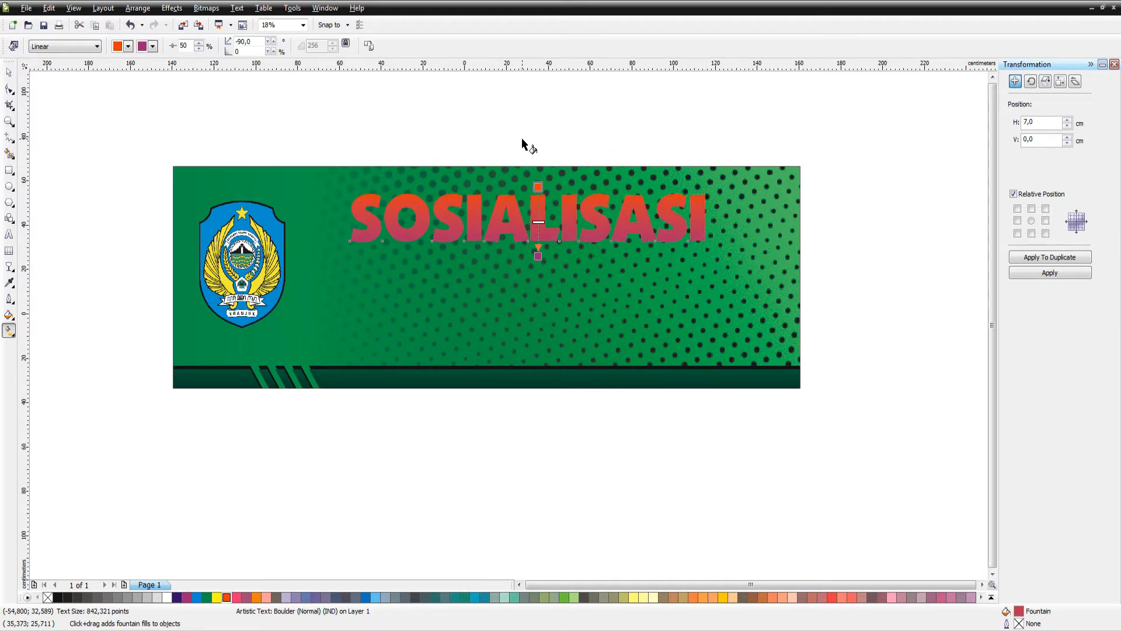
{"action": "key", "text": "space"}
{"action": "left_click", "coordinate": [430, 112]}
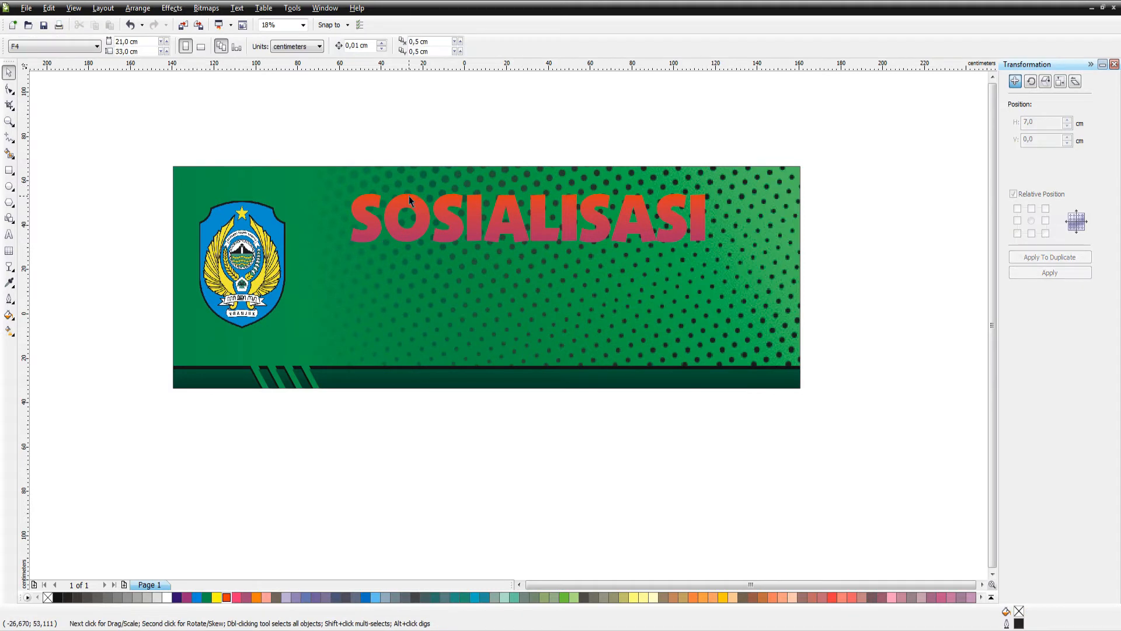
Step: Add an outside contour with a 2 cm offset to the "SOSIALISASI" title
{"action": "left_click", "coordinate": [409, 196]}
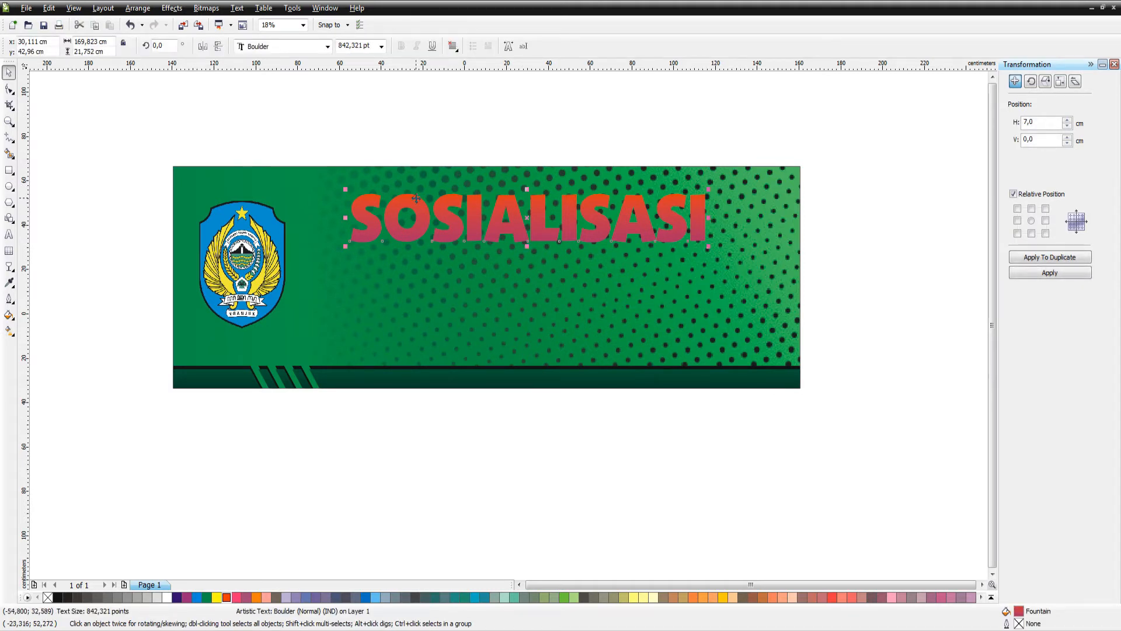
{"action": "left_click", "coordinate": [10, 269]}
{"action": "left_click", "coordinate": [50, 284]}
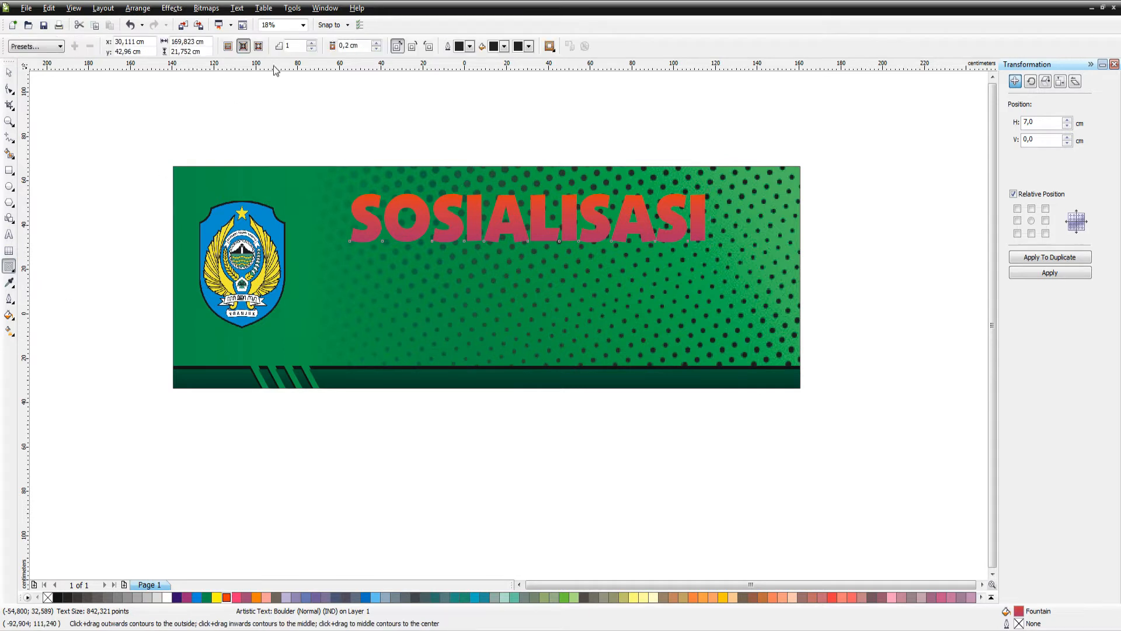
{"action": "left_click", "coordinate": [258, 46]}
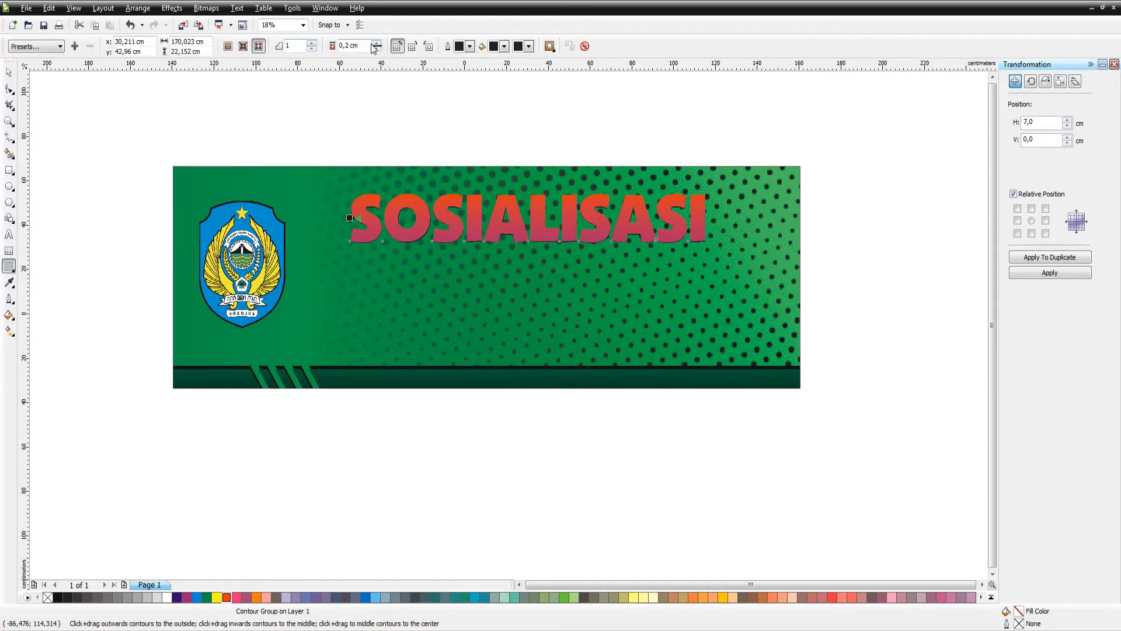
{"action": "left_click_drag", "start_coordinate": [347, 46], "coordinate": [338, 46]}
{"action": "type", "text": "2"}
{"action": "key", "text": "Return"}
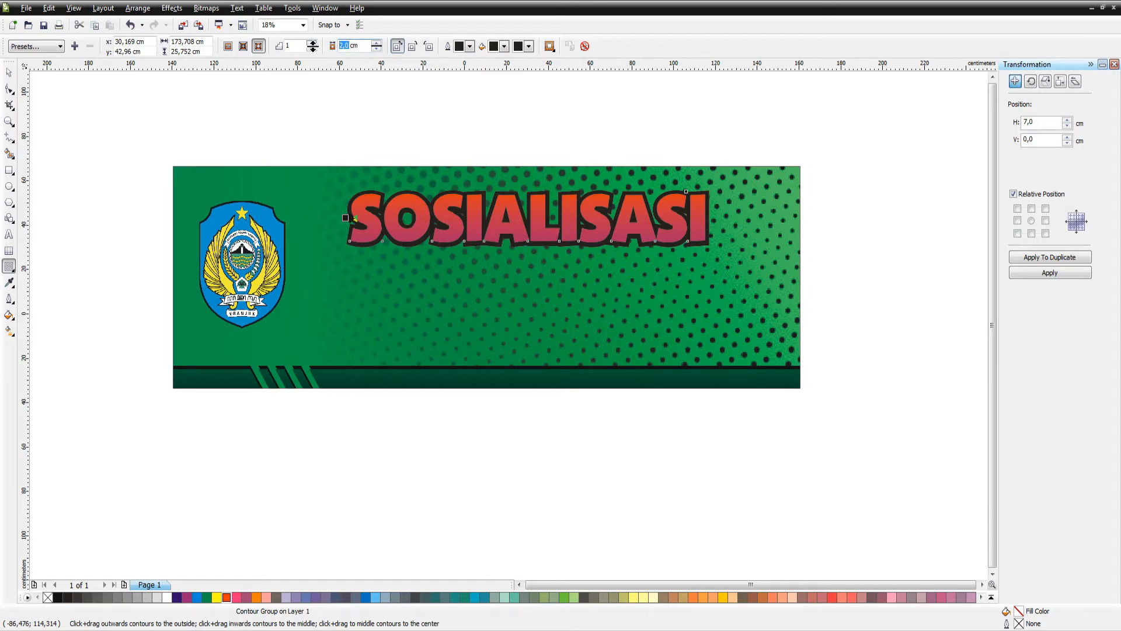
Step: Set the title's outside contour to 2 steps with a 1.5 cm offset
{"action": "left_click", "coordinate": [313, 46]}
{"action": "left_click_drag", "start_coordinate": [349, 46], "coordinate": [338, 46]}
{"action": "type", "text": "2"}
{"action": "key", "text": "Return"}
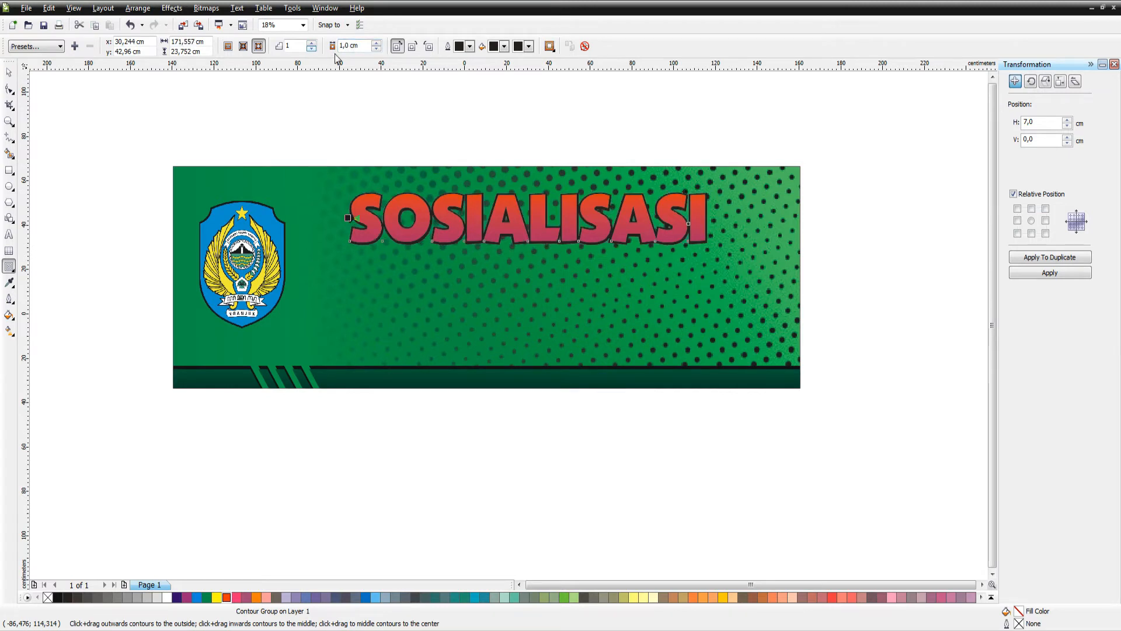
{"action": "left_click", "coordinate": [309, 43]}
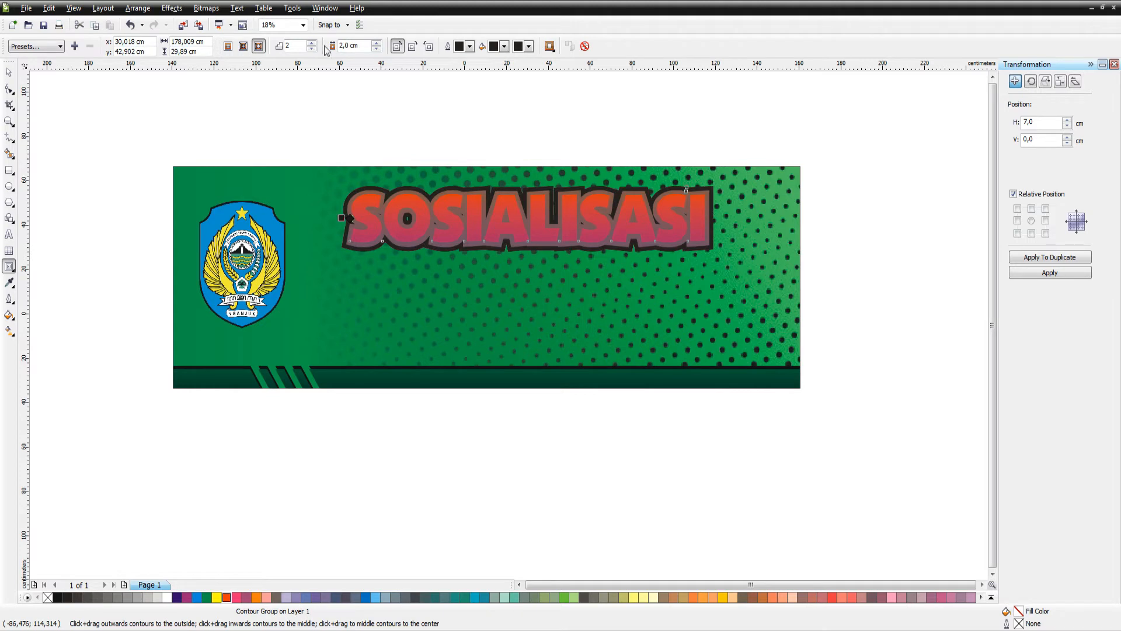
{"action": "type", "text": "1,5"}
{"action": "key", "text": "Return"}
Step: Break the contour apart from the title and ungroup its two outline shapes
{"action": "key", "text": "ctrl+k"}
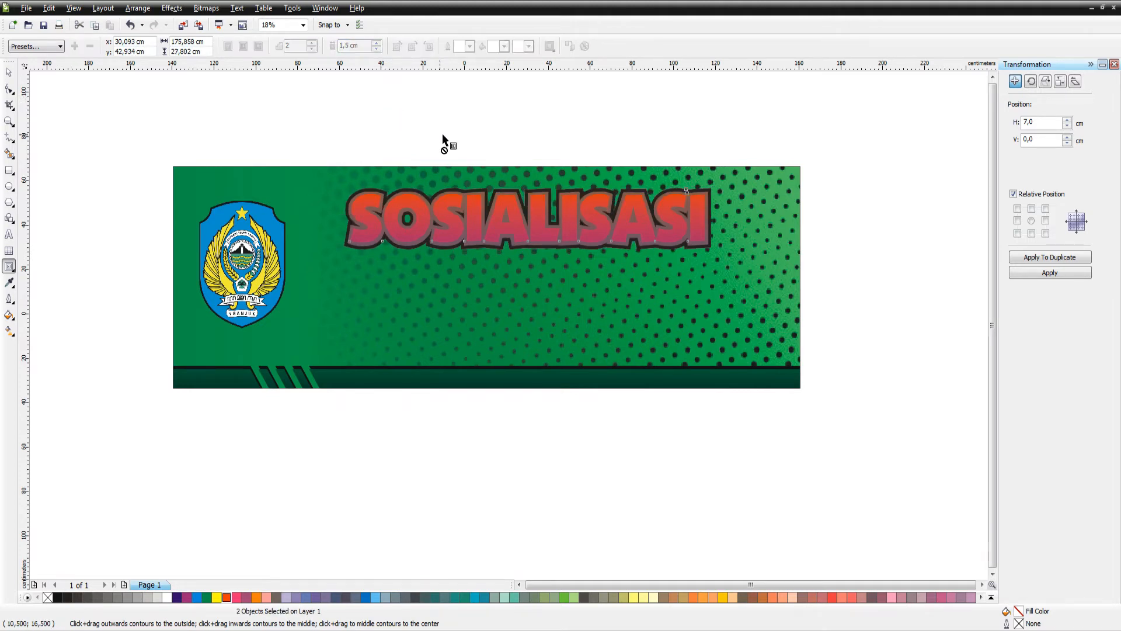
{"action": "key", "text": "space"}
{"action": "left_click", "coordinate": [520, 125]}
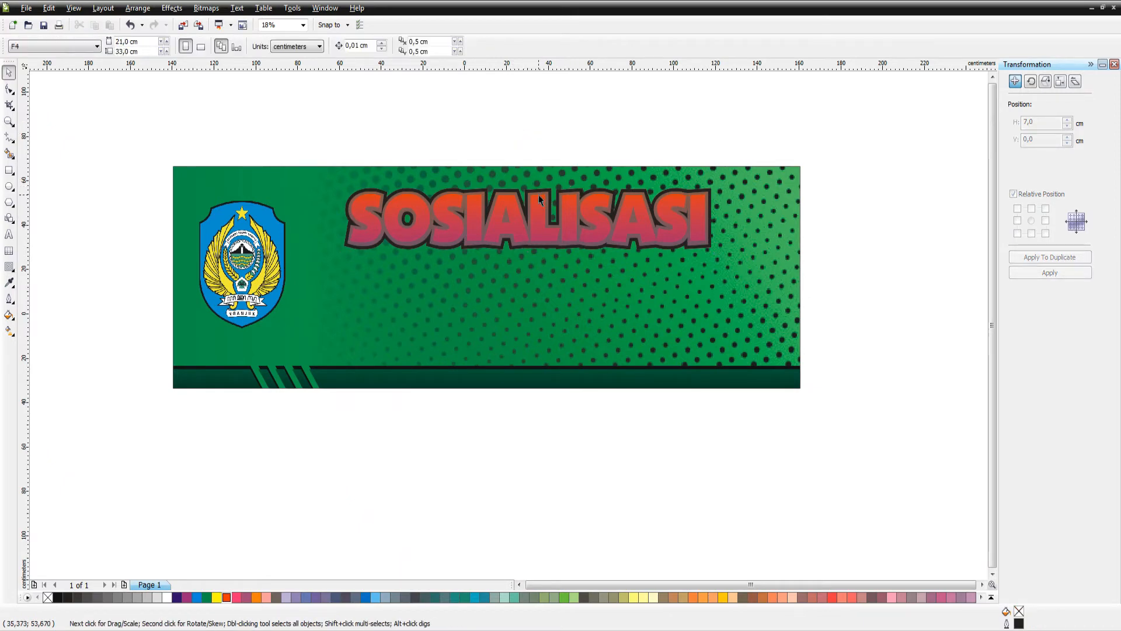
{"action": "scroll", "coordinate": [538, 195], "scroll_direction": "up", "scroll_amount": 2}
{"action": "left_click", "coordinate": [479, 328]}
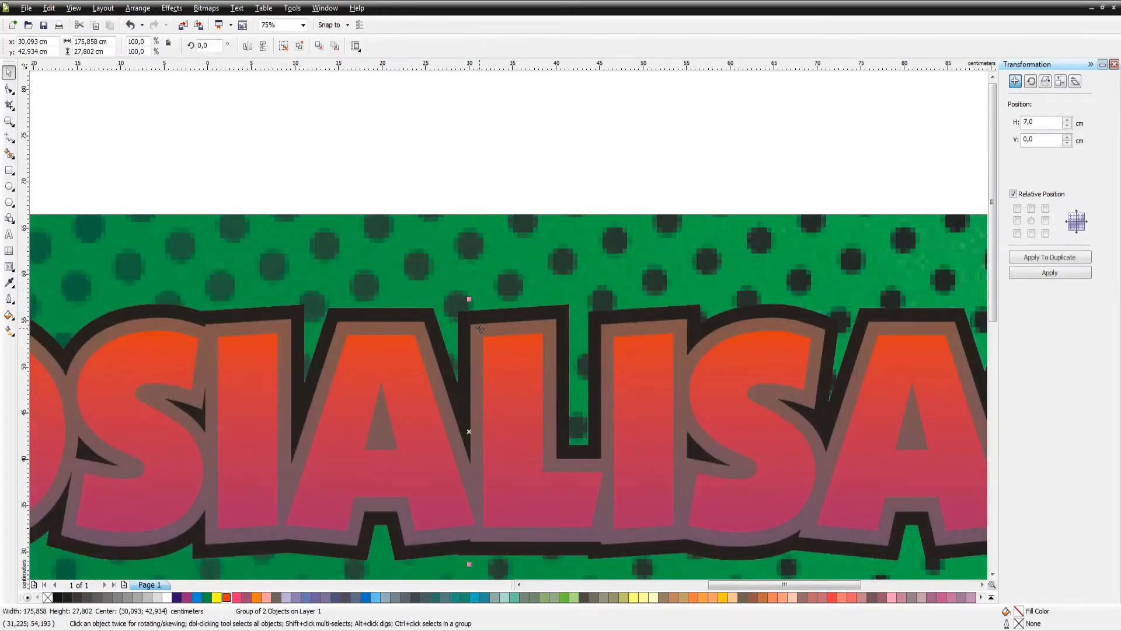
{"action": "left_click", "coordinate": [492, 236]}
{"action": "left_click", "coordinate": [477, 319]}
{"action": "key", "text": "ctrl+u"}
Step: Fill the inner contour shape around the title letters with white
{"action": "left_click", "coordinate": [491, 185]}
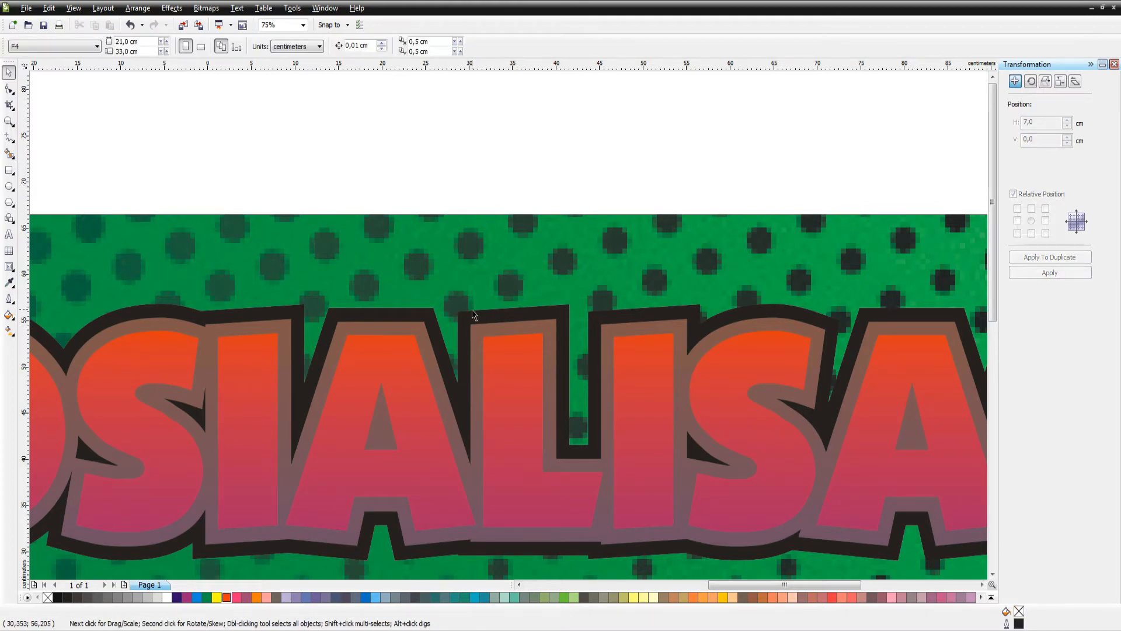
{"action": "left_click", "coordinate": [475, 330]}
{"action": "left_click", "coordinate": [167, 597]}
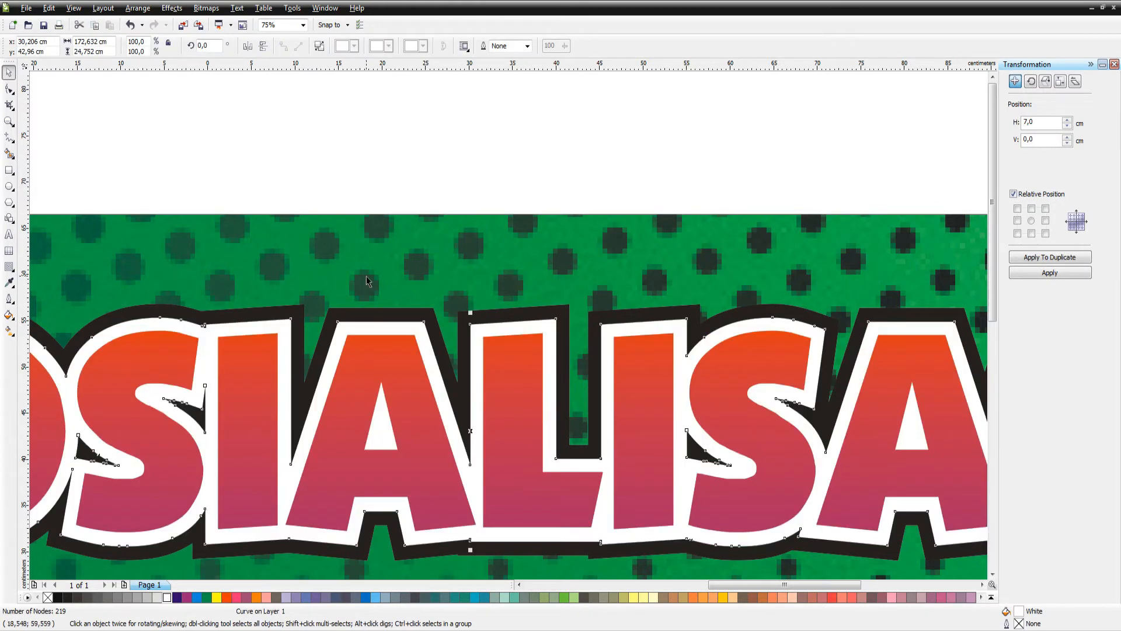
Step: Delete the outer black contour shape around the title
{"action": "left_click", "coordinate": [293, 314]}
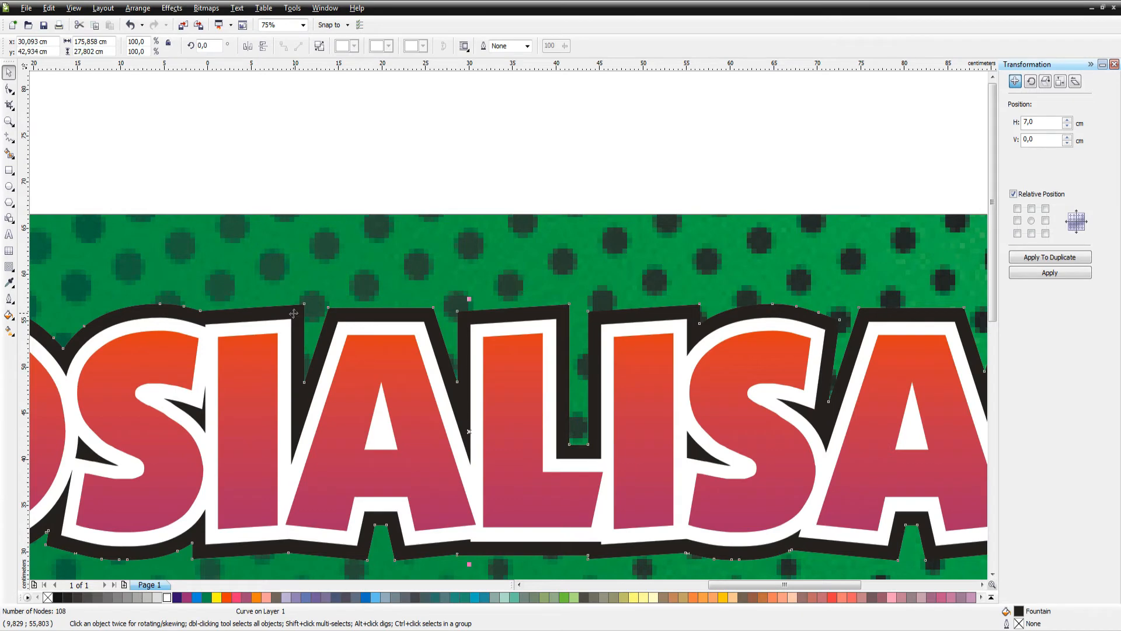
{"action": "left_click_drag", "start_coordinate": [294, 313], "coordinate": [301, 325]}
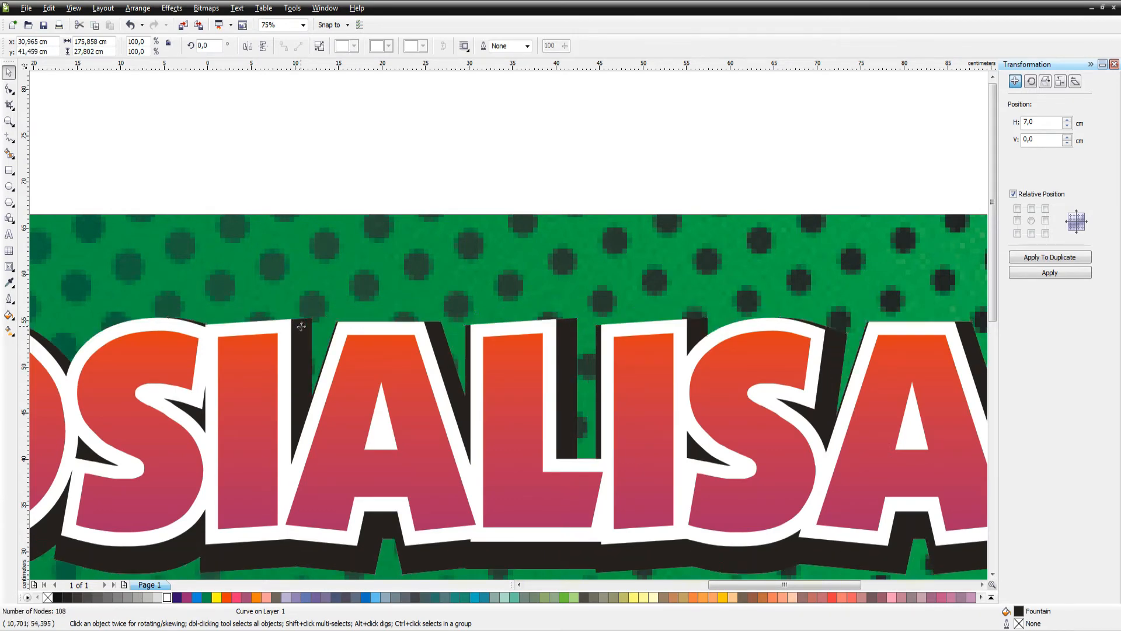
{"action": "key", "text": "ctrl+z"}
{"action": "scroll", "coordinate": [303, 325], "scroll_direction": "down", "scroll_amount": 1}
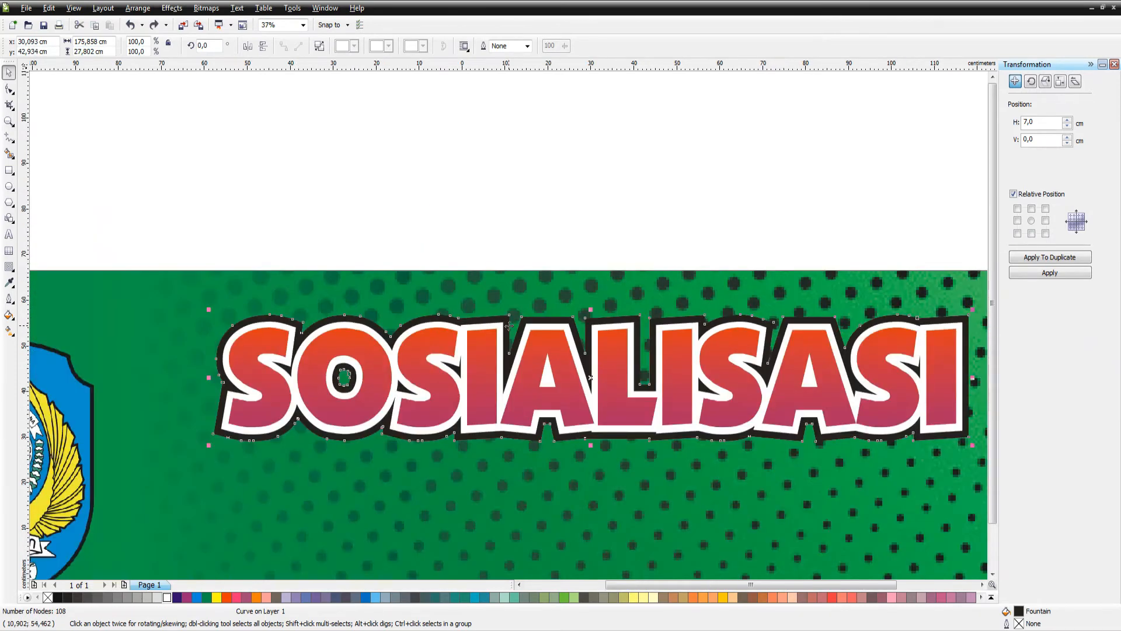
{"action": "scroll", "coordinate": [496, 327], "scroll_direction": "down", "scroll_amount": 1}
{"action": "scroll", "coordinate": [492, 325], "scroll_direction": "up", "scroll_amount": 1}
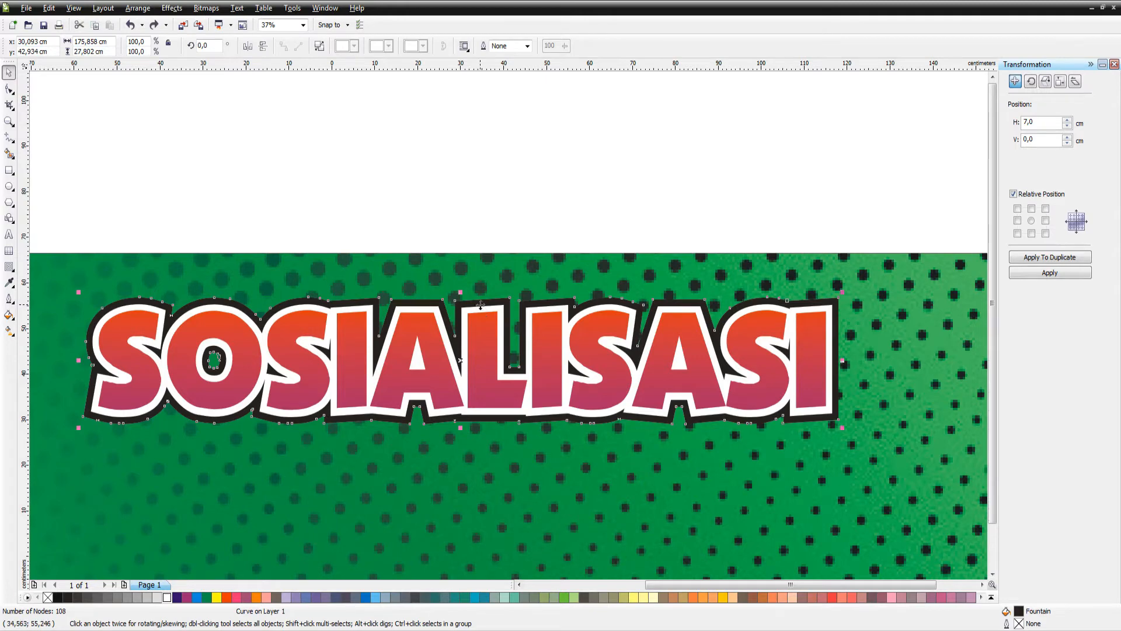
{"action": "key", "text": "Delete"}
Step: Duplicate the white contour slightly down and to the right, fill the copy with black and order it behind the title as a shadow
{"action": "left_click_drag", "start_coordinate": [480, 310], "coordinate": [486, 313]}
{"action": "right_click", "coordinate": [485, 313]}
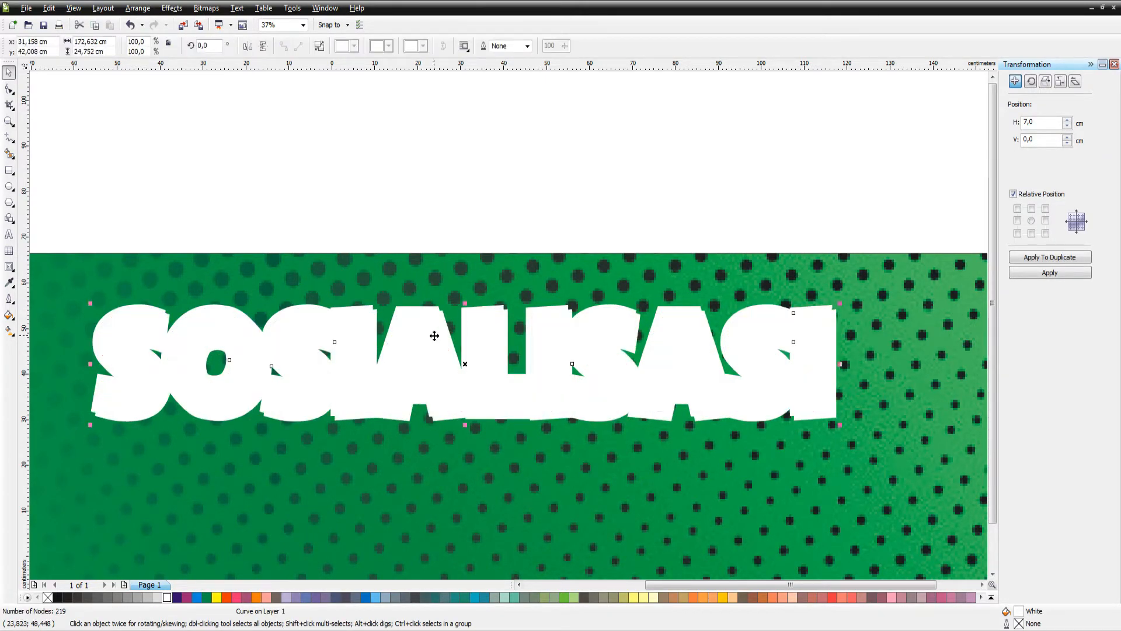
{"action": "left_click", "coordinate": [55, 597]}
{"action": "key", "text": "ctrl+Page_Down"}
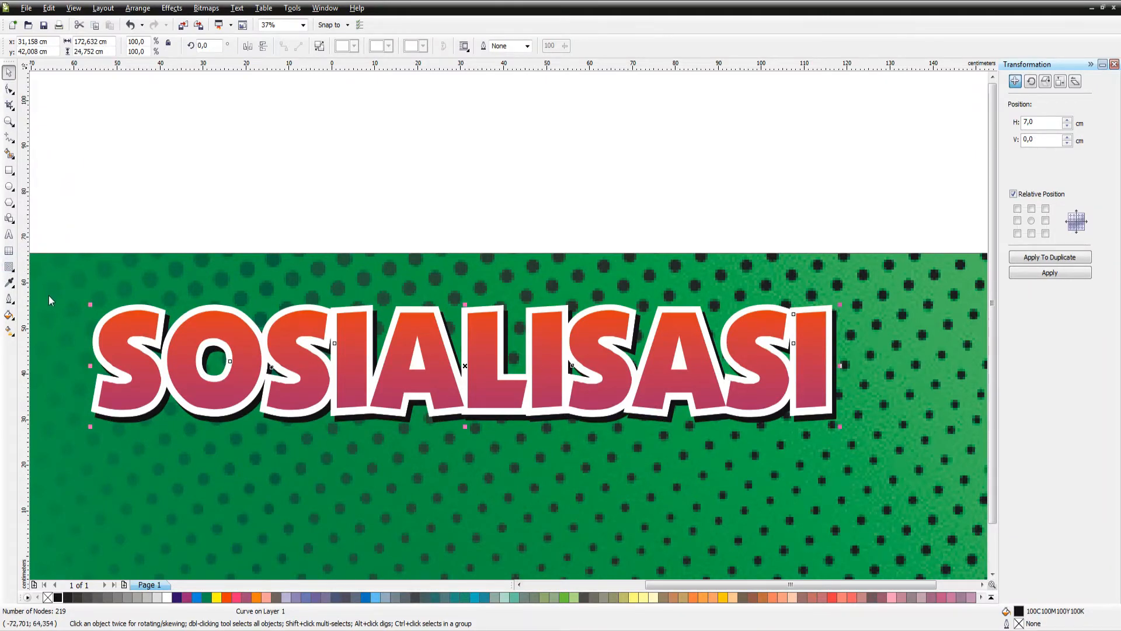
Step: Apply uniform transparency to the black shadow shape behind the title
{"action": "left_click", "coordinate": [49, 358]}
{"action": "left_click", "coordinate": [65, 45]}
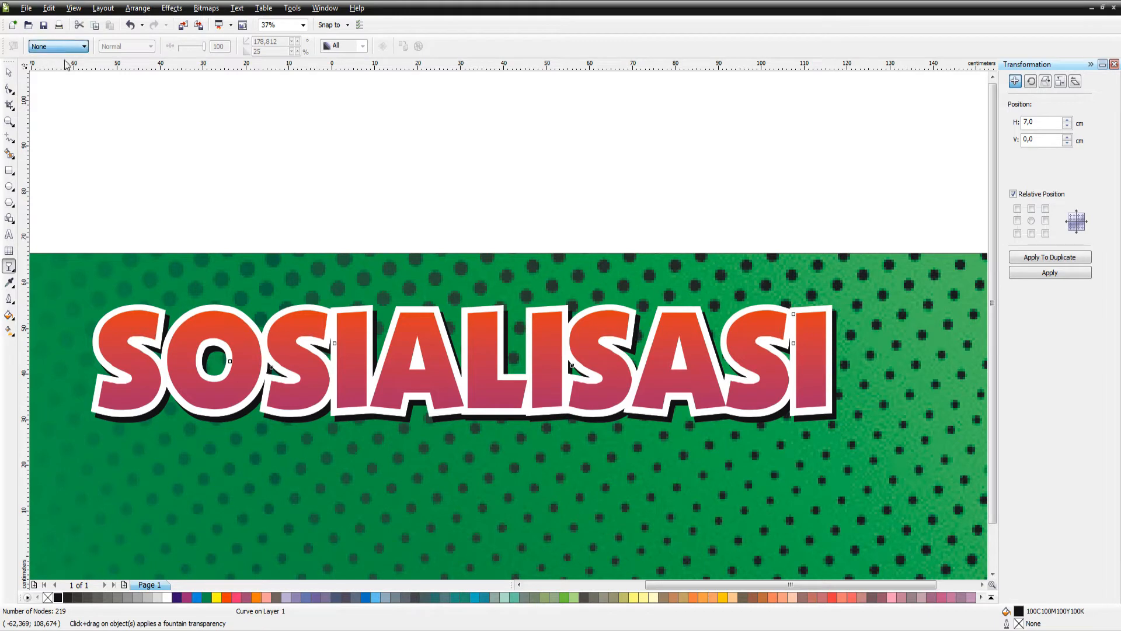
{"action": "left_click", "coordinate": [65, 71]}
{"action": "key", "text": "space"}
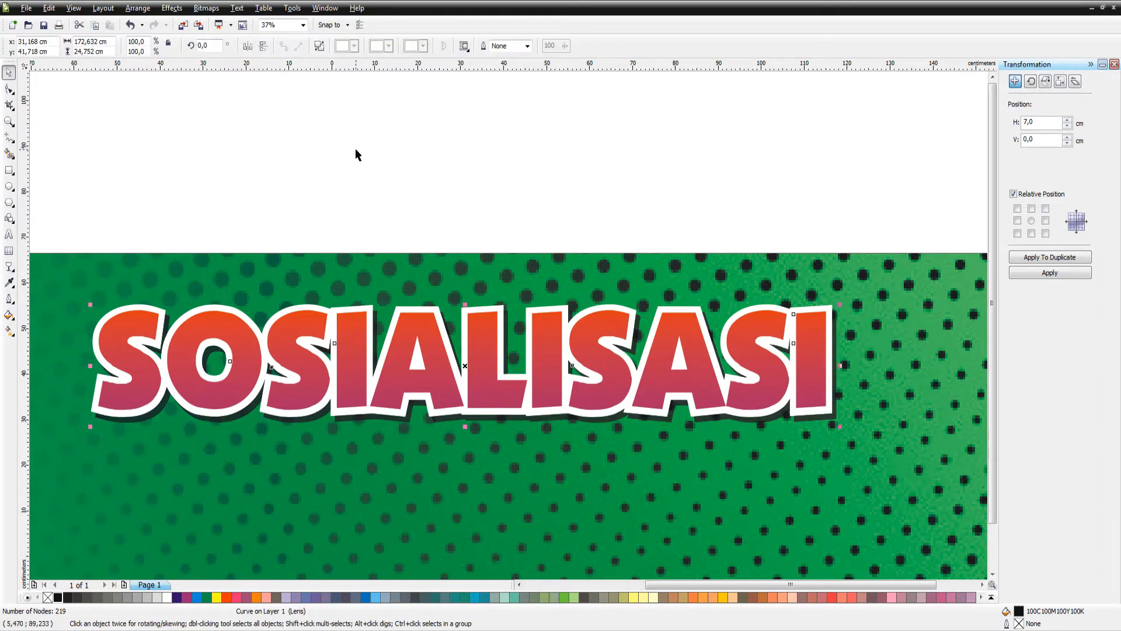
{"action": "left_click", "coordinate": [356, 148]}
Step: Add a one-step inside contour with a 0.5 cm offset to the title text
{"action": "left_click", "coordinate": [410, 303]}
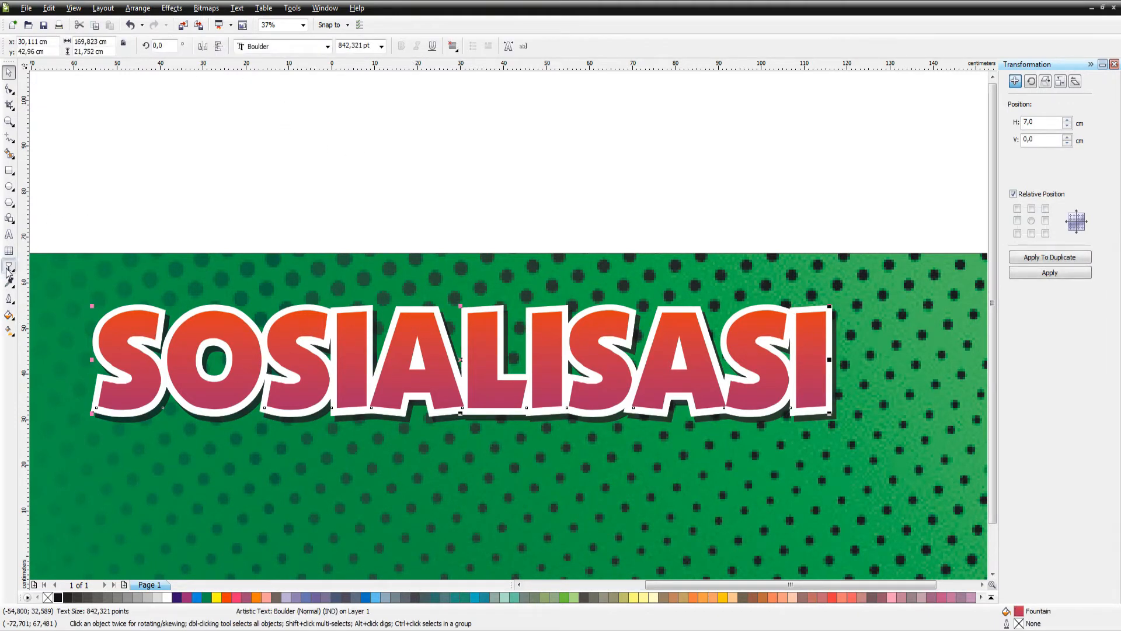
{"action": "left_click", "coordinate": [43, 282]}
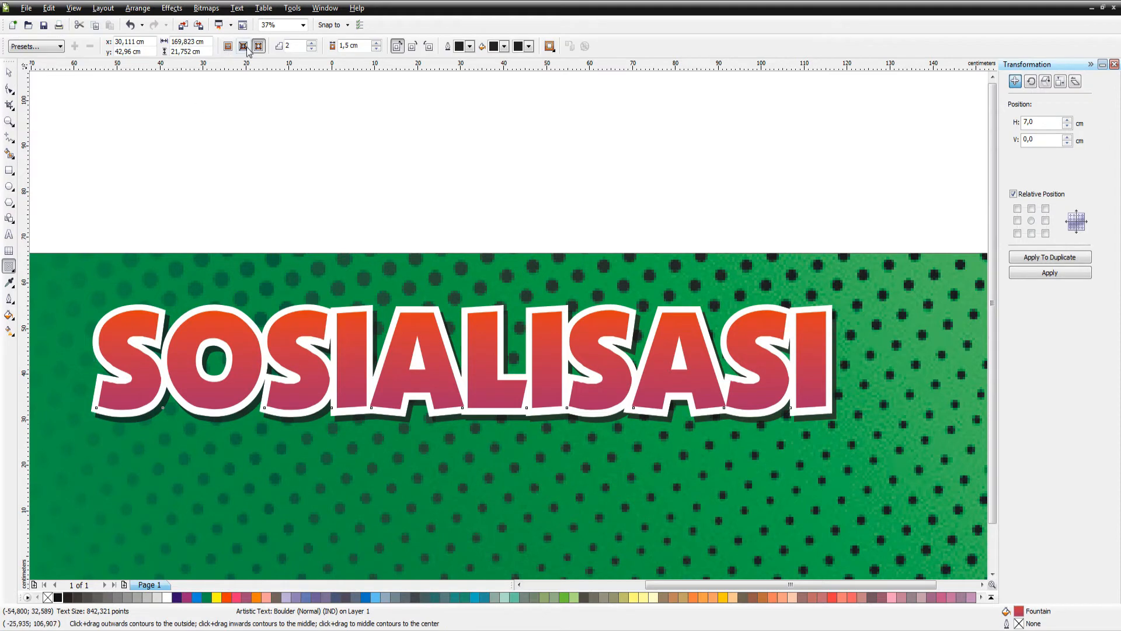
{"action": "left_click", "coordinate": [245, 48]}
{"action": "left_click", "coordinate": [314, 49]}
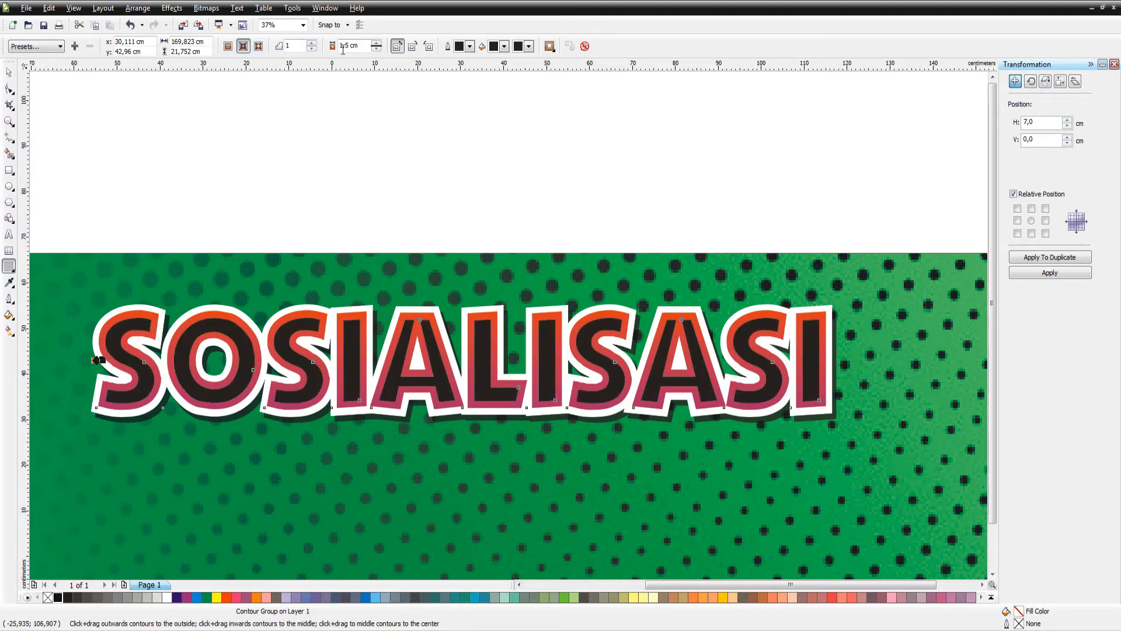
{"action": "type", "text": "0,5"}
{"action": "key", "text": "Return"}
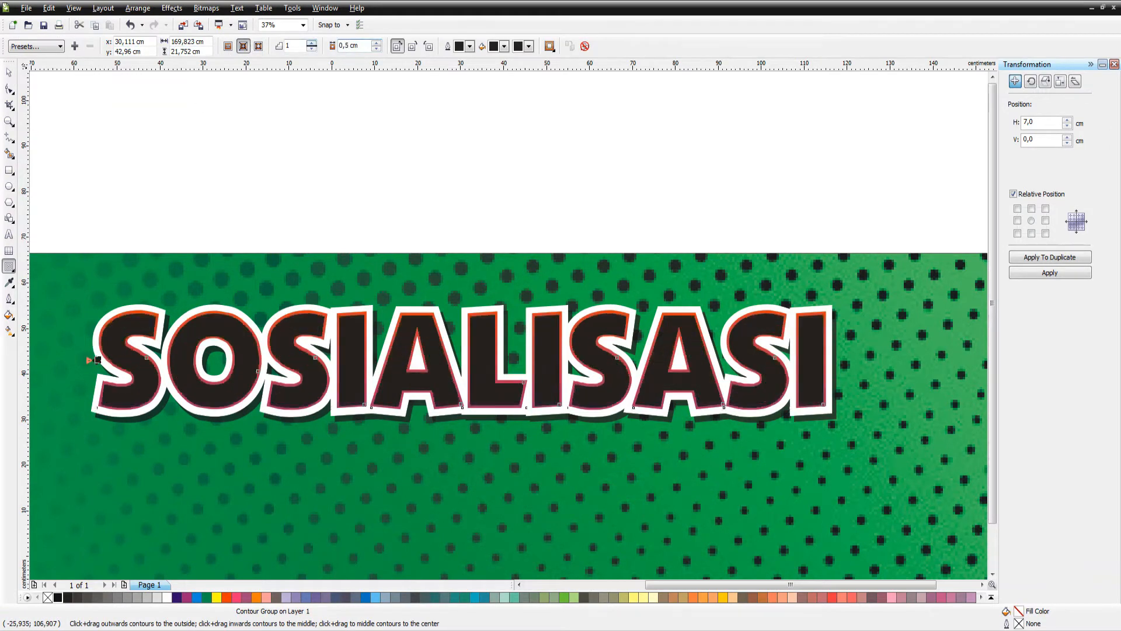
Step: Separate the inside contour from the title and copy the title's orange-to-purple gradient fill onto it
{"action": "key", "text": "space"}
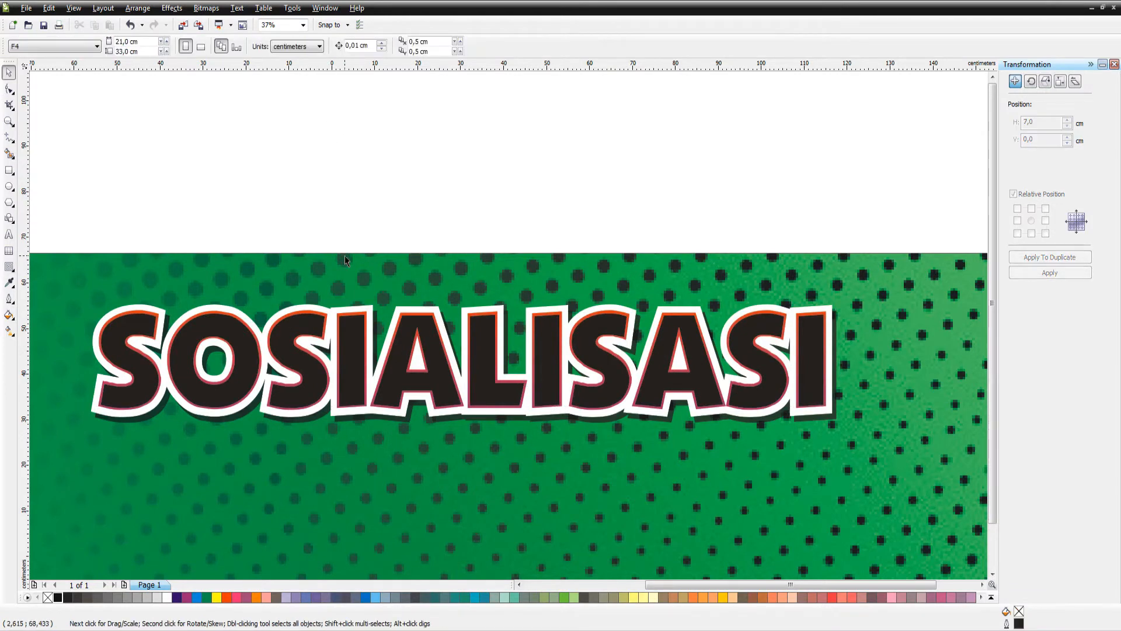
{"action": "left_click", "coordinate": [346, 330]}
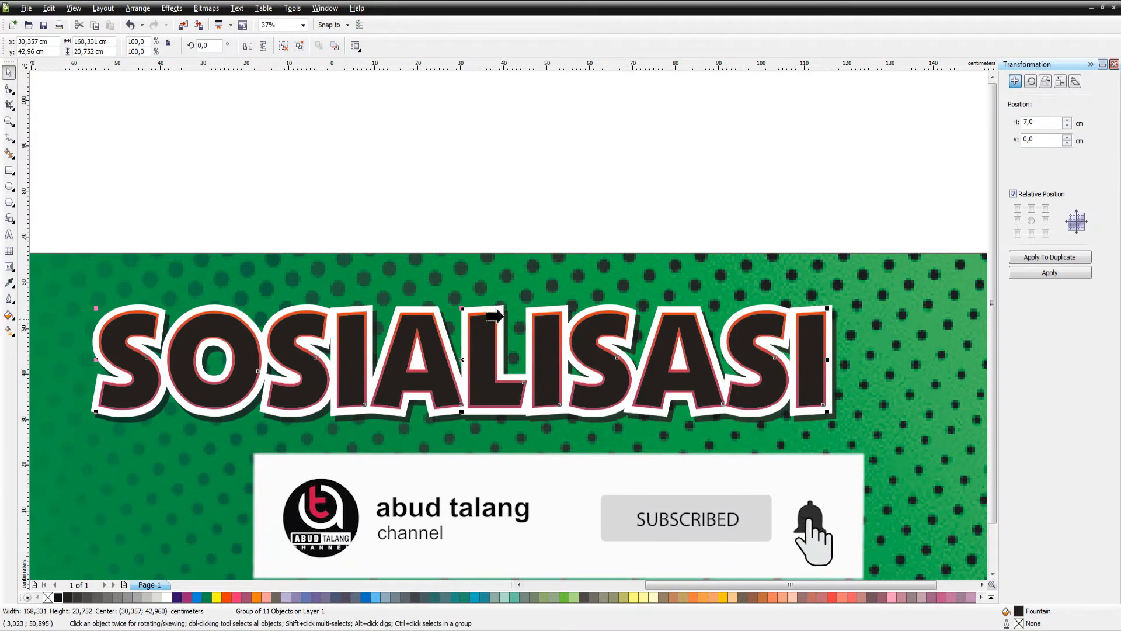
{"action": "left_click", "coordinate": [415, 313]}
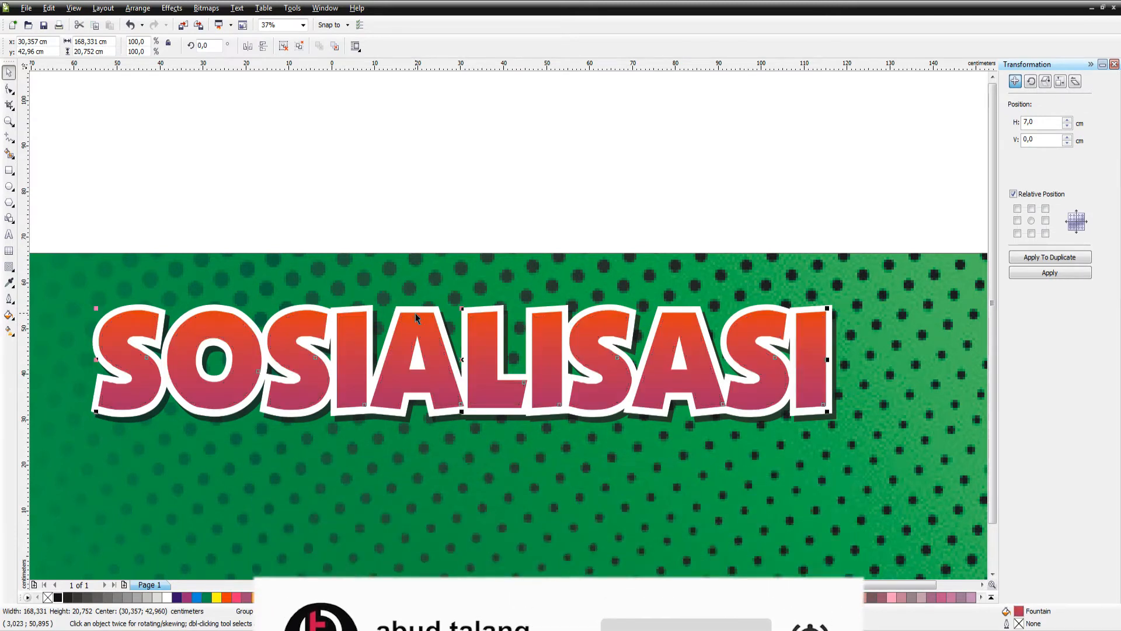
{"action": "key", "text": "g"}
{"action": "left_click_drag", "start_coordinate": [419, 433], "coordinate": [420, 421]}
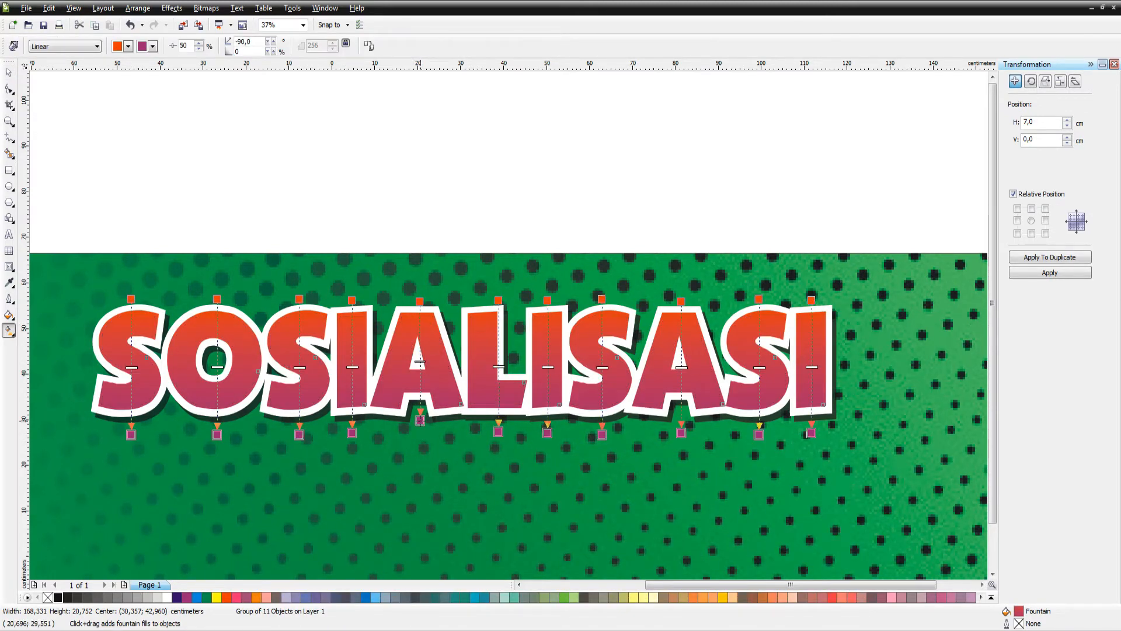
{"action": "key", "text": "ctrl+z"}
{"action": "key", "text": "space"}
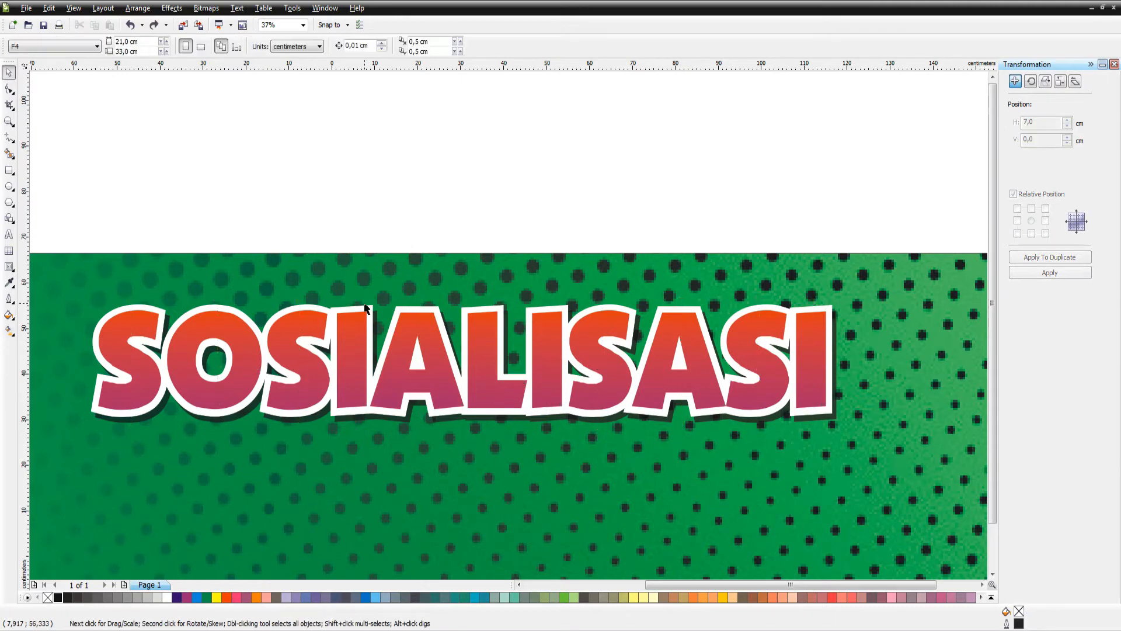
{"action": "left_click", "coordinate": [359, 311]}
{"action": "key", "text": "g"}
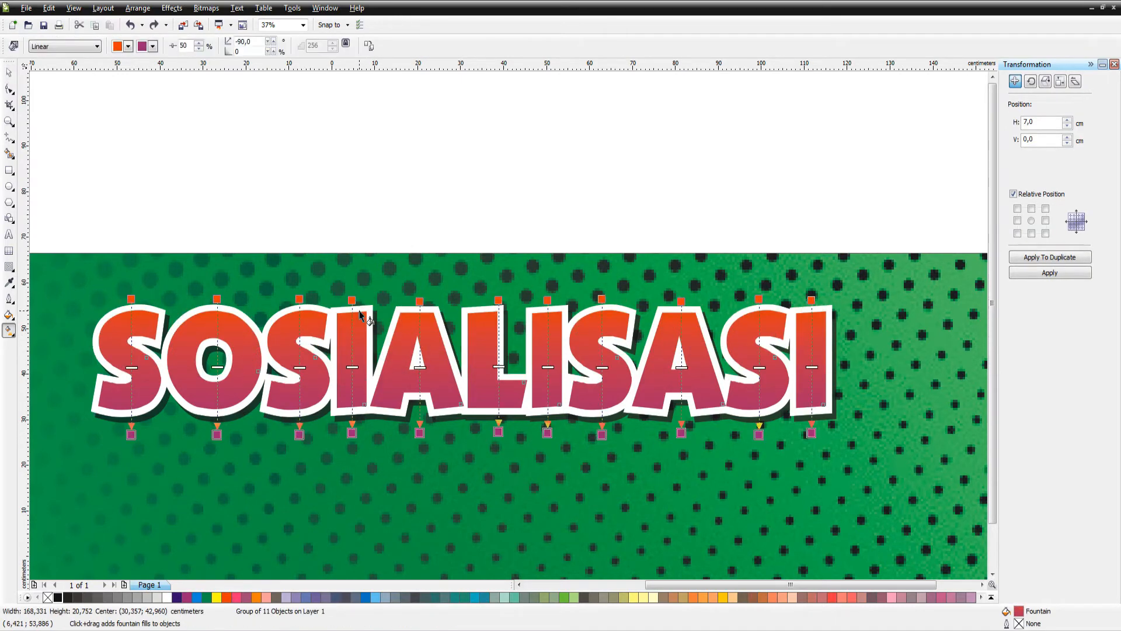
{"action": "key", "text": "space"}
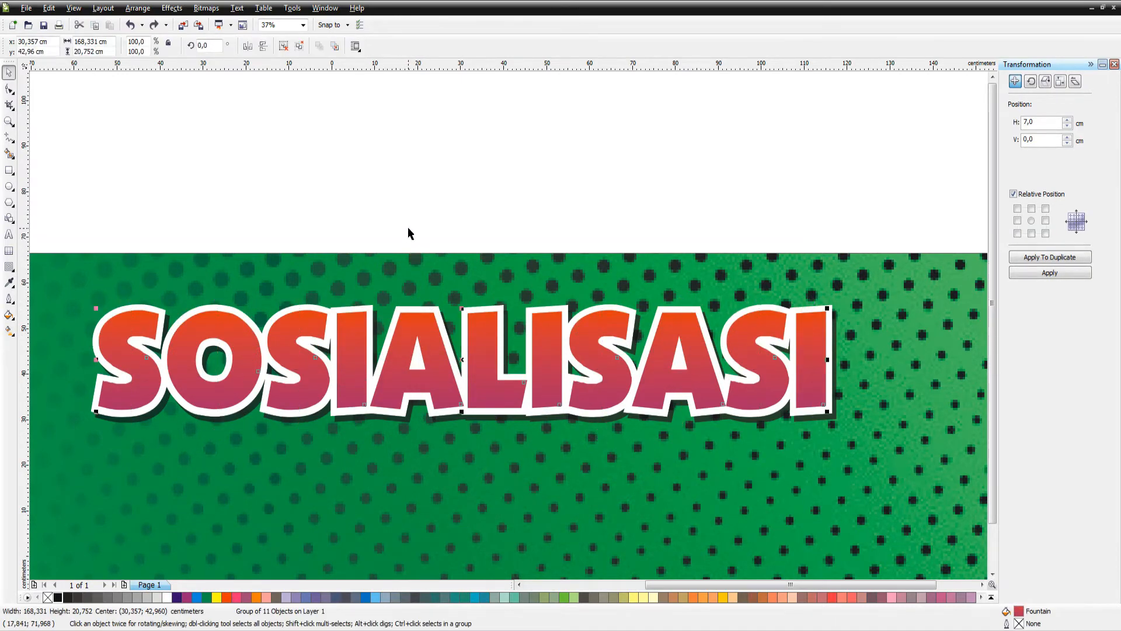
Step: Reverse the underlying title text's linear fill so it runs upward at about 80 degrees, from orange at the letters' middle to purple at their top
{"action": "left_click", "coordinate": [403, 314], "text": "ctrl"}
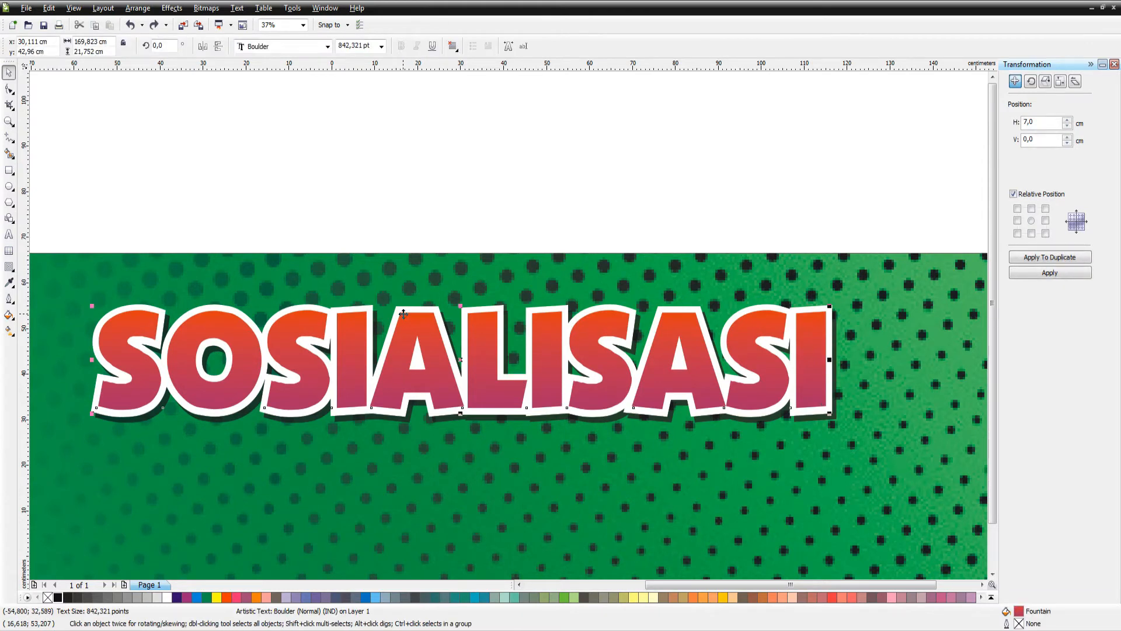
{"action": "key", "text": "g"}
{"action": "left_click_drag", "start_coordinate": [483, 419], "coordinate": [484, 399]}
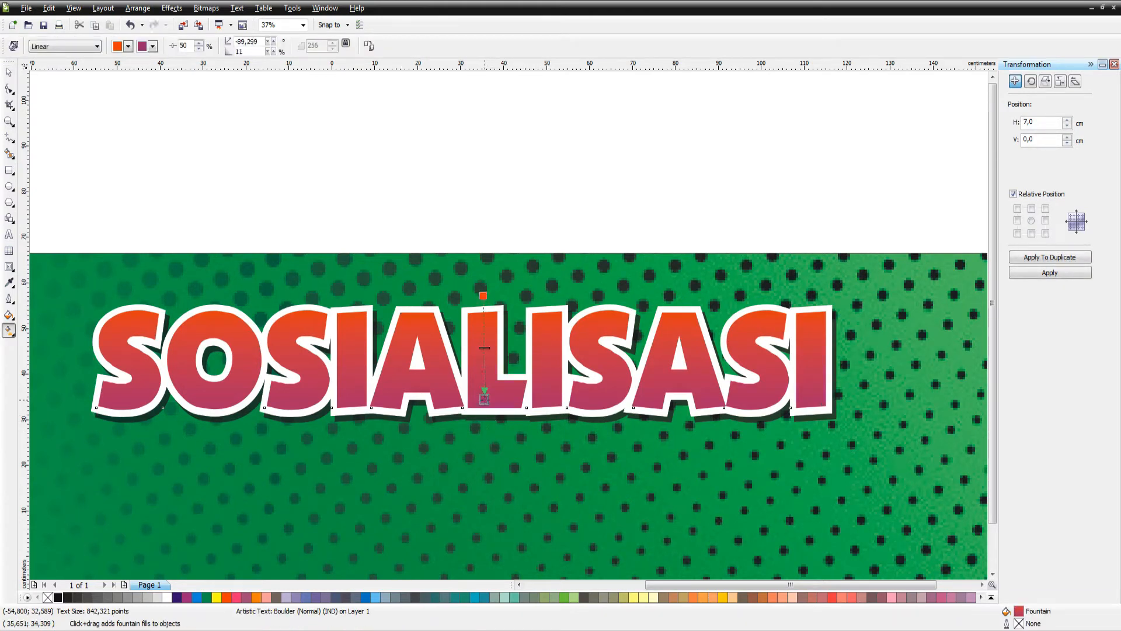
{"action": "left_click_drag", "start_coordinate": [483, 295], "coordinate": [482, 353]}
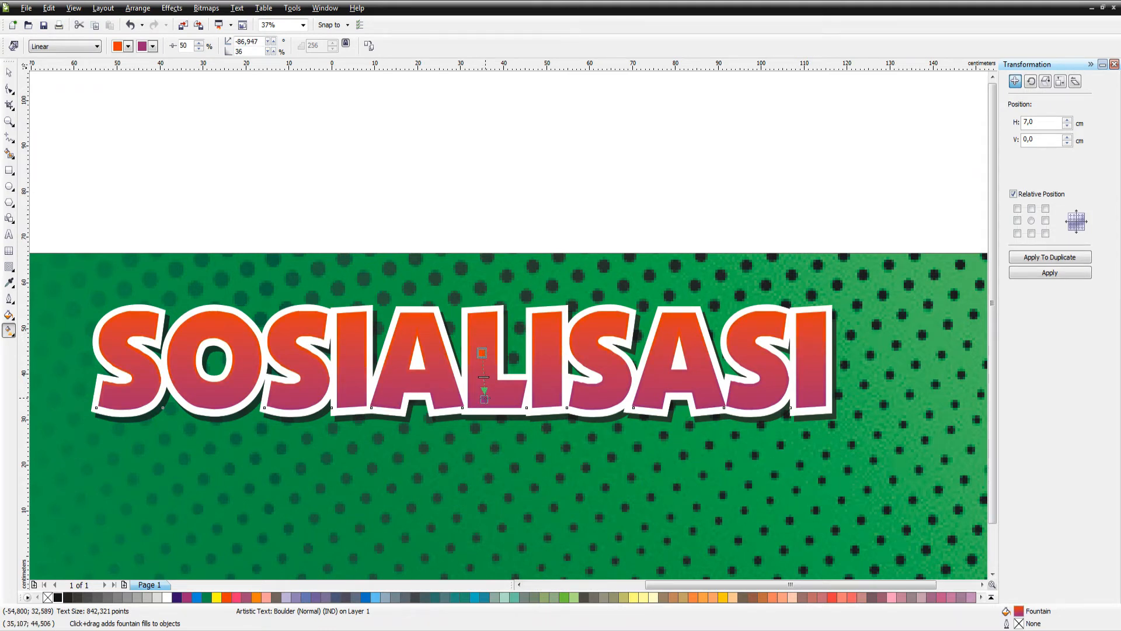
{"action": "left_click_drag", "start_coordinate": [484, 400], "coordinate": [491, 294]}
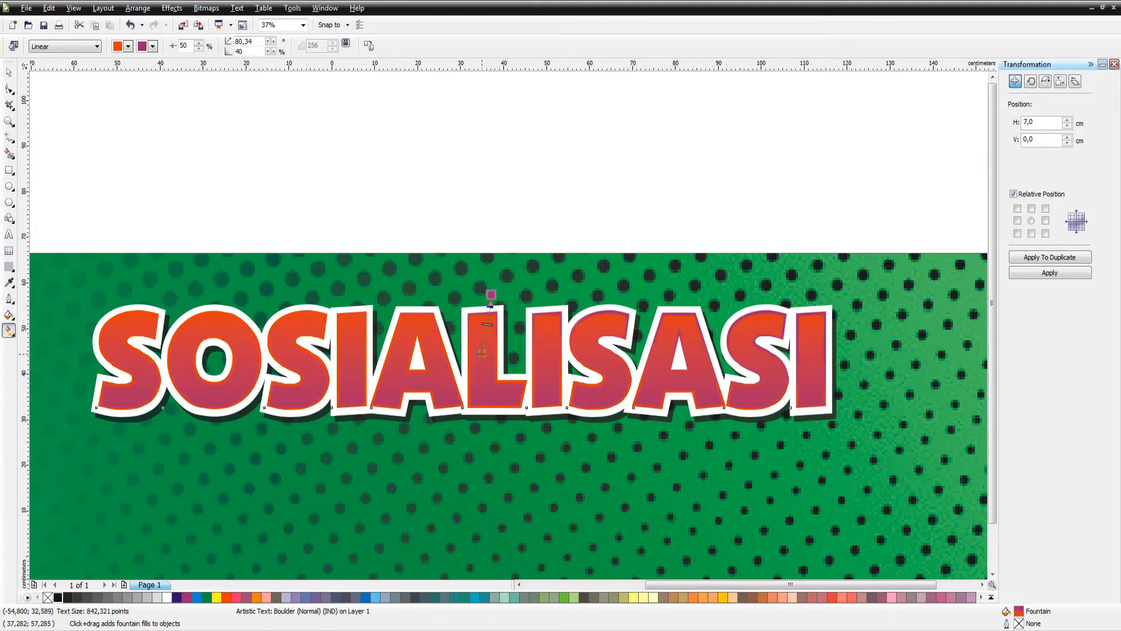
{"action": "key", "text": "space"}
{"action": "scroll", "coordinate": [509, 327], "scroll_direction": "up", "scroll_amount": 2}
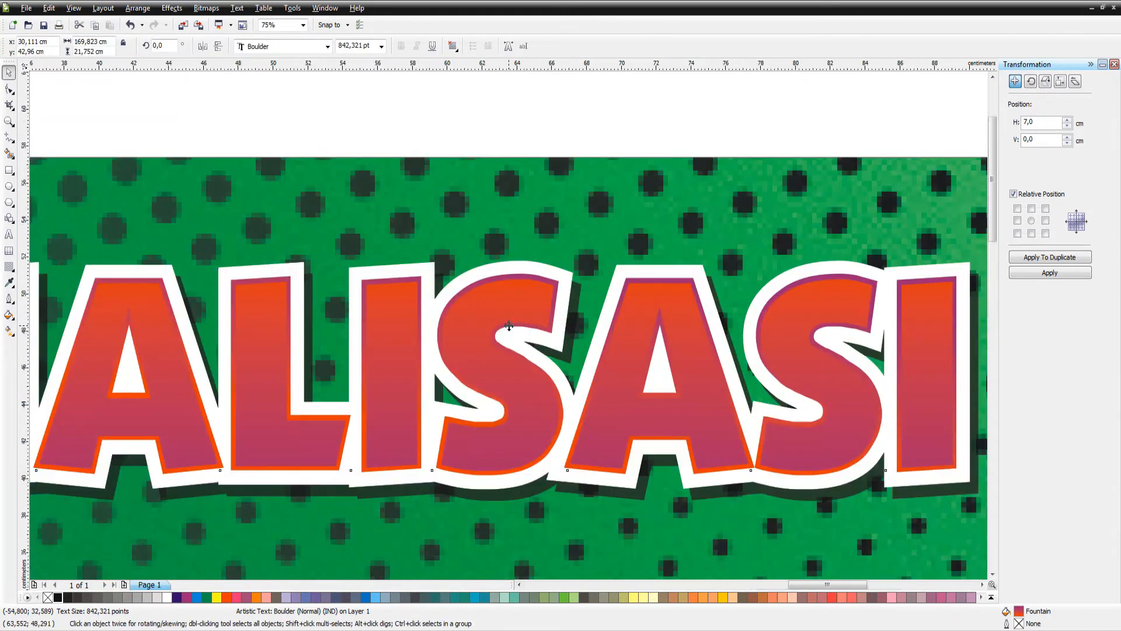
Step: Shift the title's inside contour group slightly up and left, about 0.4 cm left and 0.3 cm up, over the underlying letters
{"action": "scroll", "coordinate": [509, 326], "scroll_direction": "up", "scroll_amount": 1}
{"action": "key", "text": "space"}
{"action": "key", "text": "space"}
{"action": "left_click", "coordinate": [537, 268]}
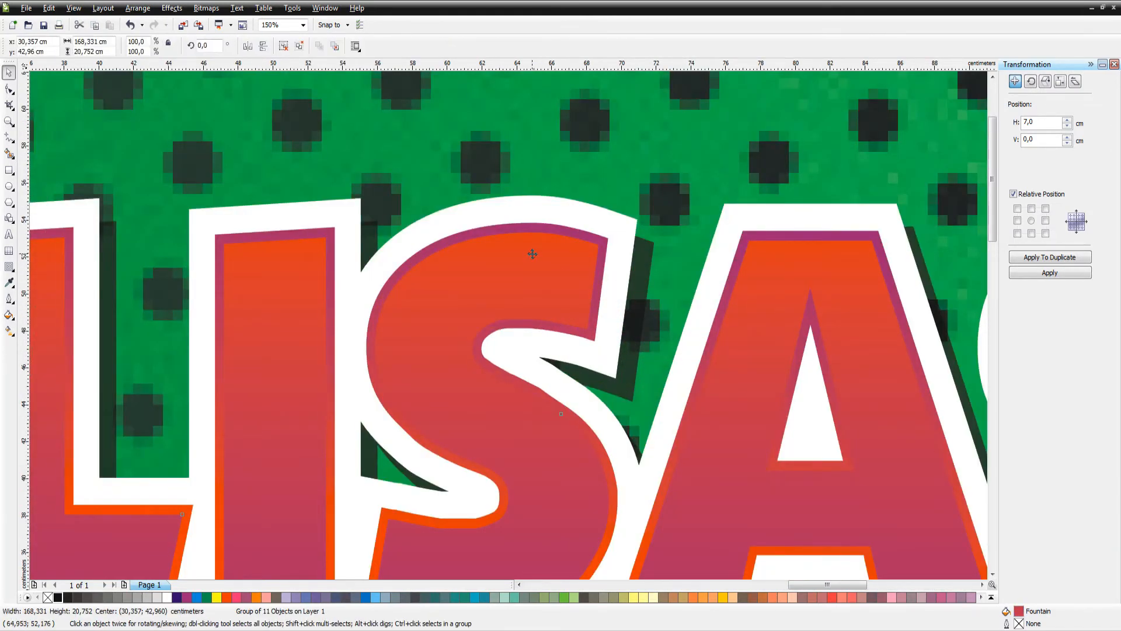
{"action": "left_click_drag", "start_coordinate": [532, 254], "coordinate": [529, 248]}
{"action": "key", "text": "Left"}
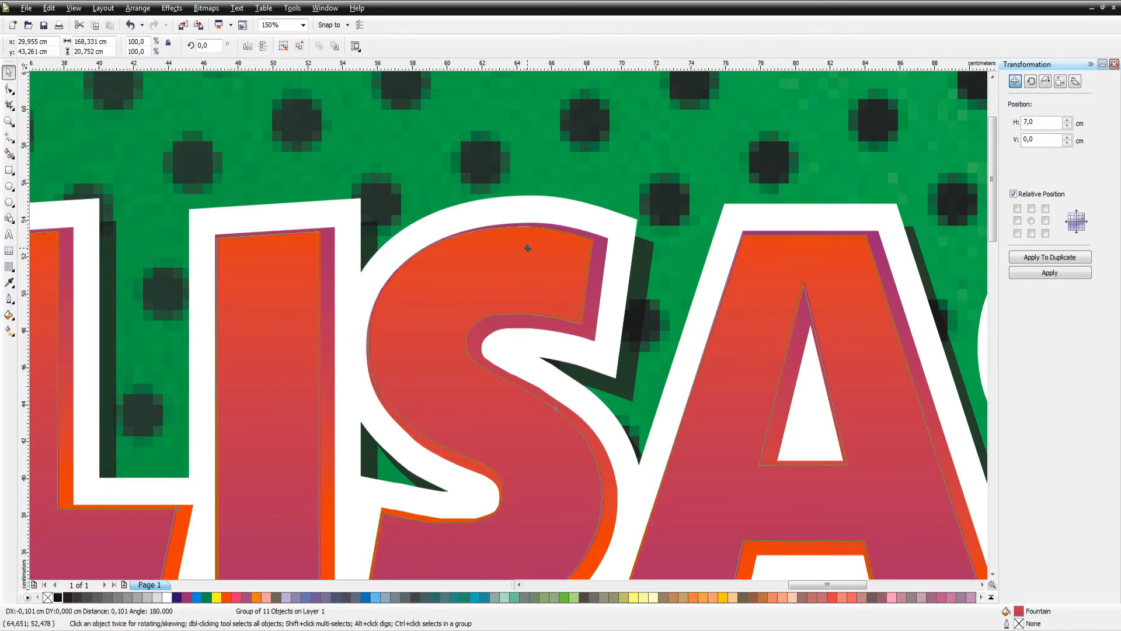
{"action": "scroll", "coordinate": [530, 265], "scroll_direction": "down", "scroll_amount": 1}
{"action": "scroll", "coordinate": [509, 326], "scroll_direction": "down", "scroll_amount": 4}
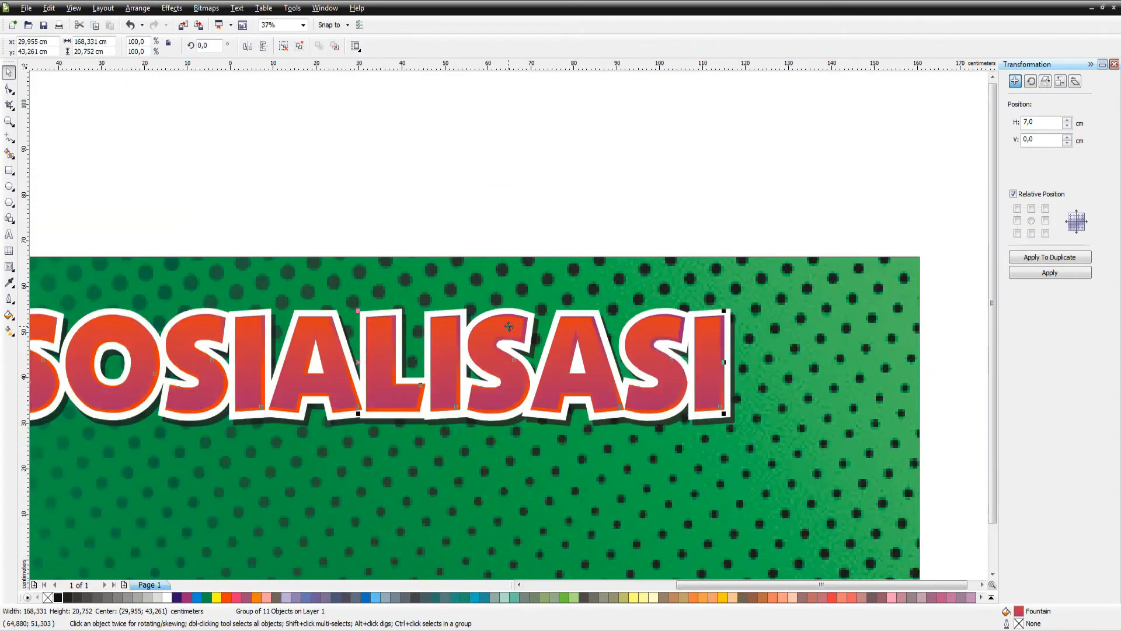
Step: Select the title's four stacked layers and group them into one object
{"action": "left_click", "coordinate": [237, 248]}
{"action": "left_click_drag", "start_coordinate": [653, 461], "coordinate": [677, 458]}
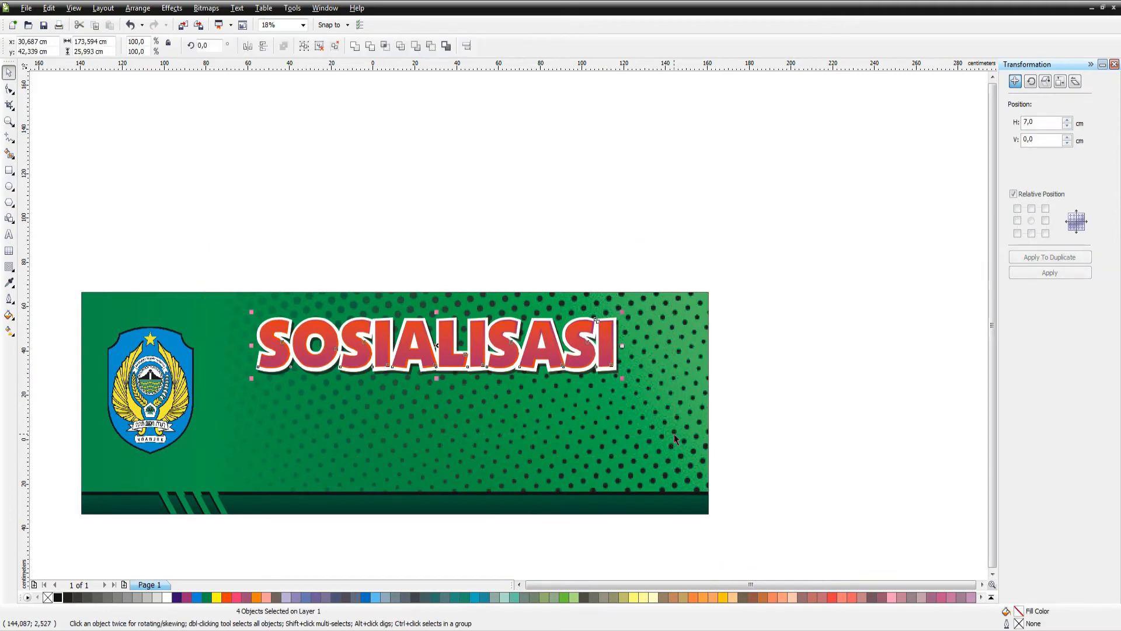
{"action": "scroll", "coordinate": [470, 344], "scroll_direction": "up", "scroll_amount": 4}
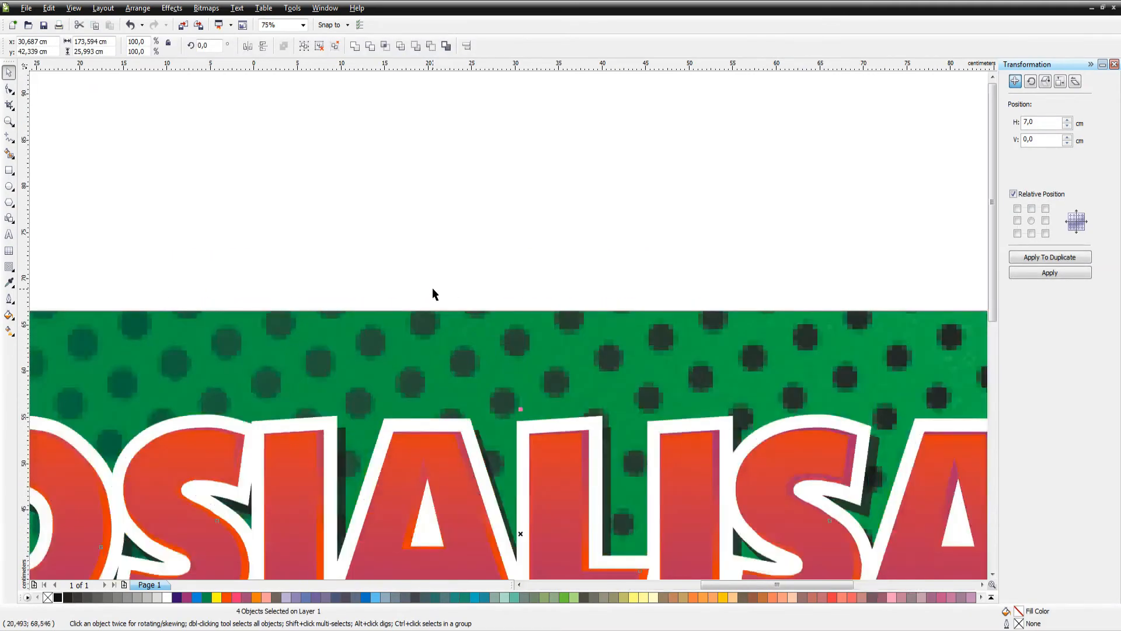
{"action": "left_click", "coordinate": [432, 292]}
{"action": "scroll", "coordinate": [509, 324], "scroll_direction": "down", "scroll_amount": 2}
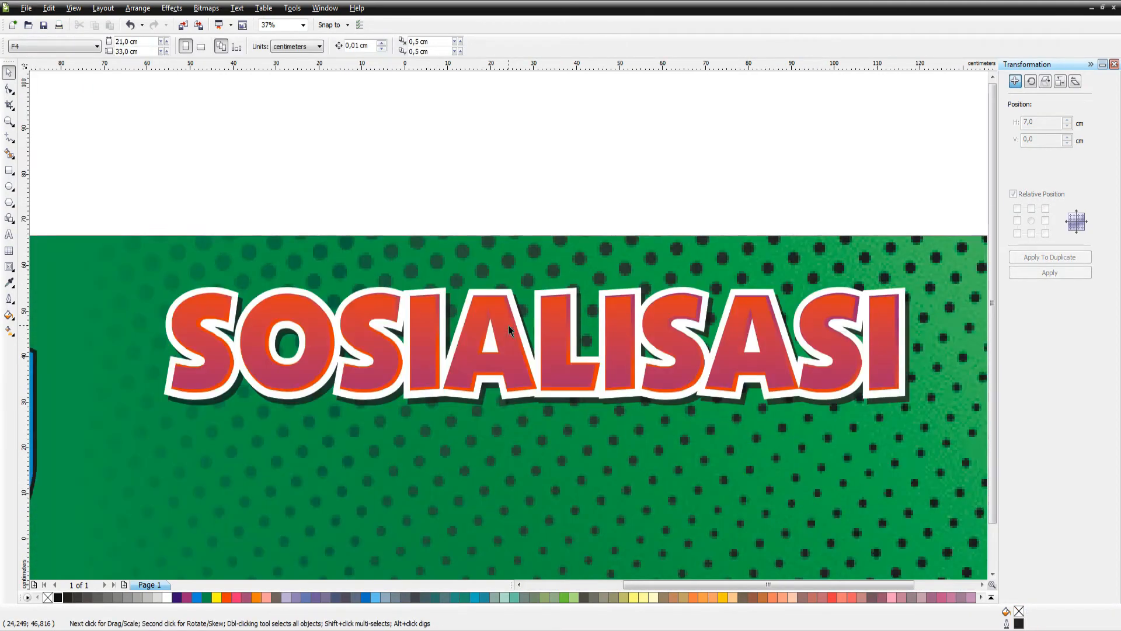
{"action": "scroll", "coordinate": [517, 327], "scroll_direction": "up", "scroll_amount": 2}
{"action": "scroll", "coordinate": [517, 302], "scroll_direction": "down", "scroll_amount": 4}
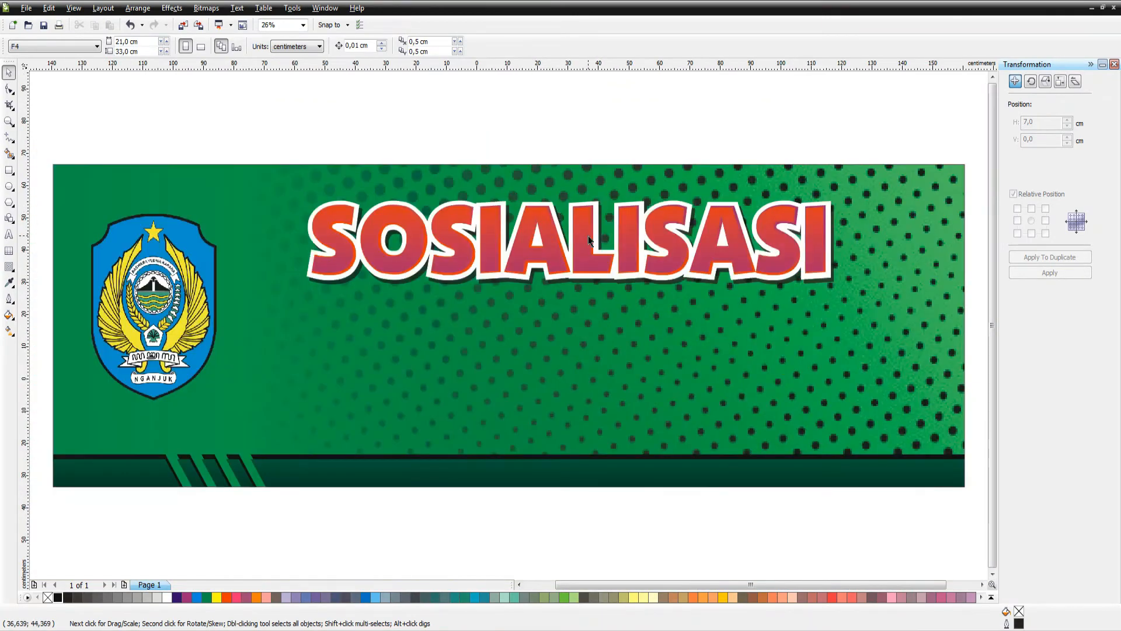
{"action": "scroll", "coordinate": [354, 241], "scroll_direction": "up", "scroll_amount": 4}
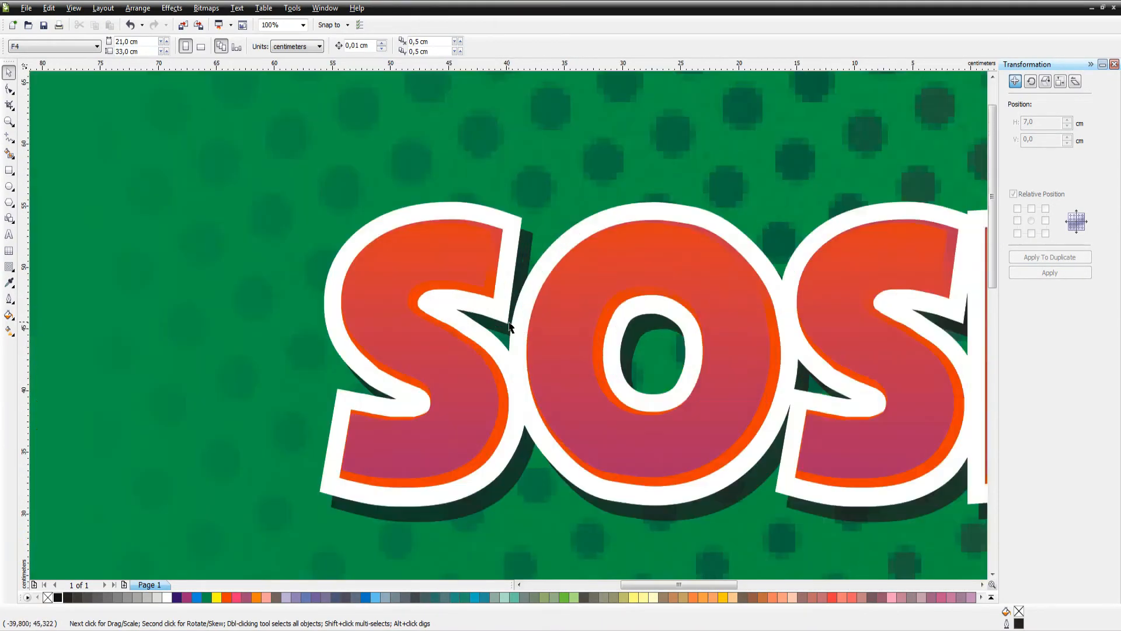
{"action": "scroll", "coordinate": [509, 324], "scroll_direction": "down", "scroll_amount": 4}
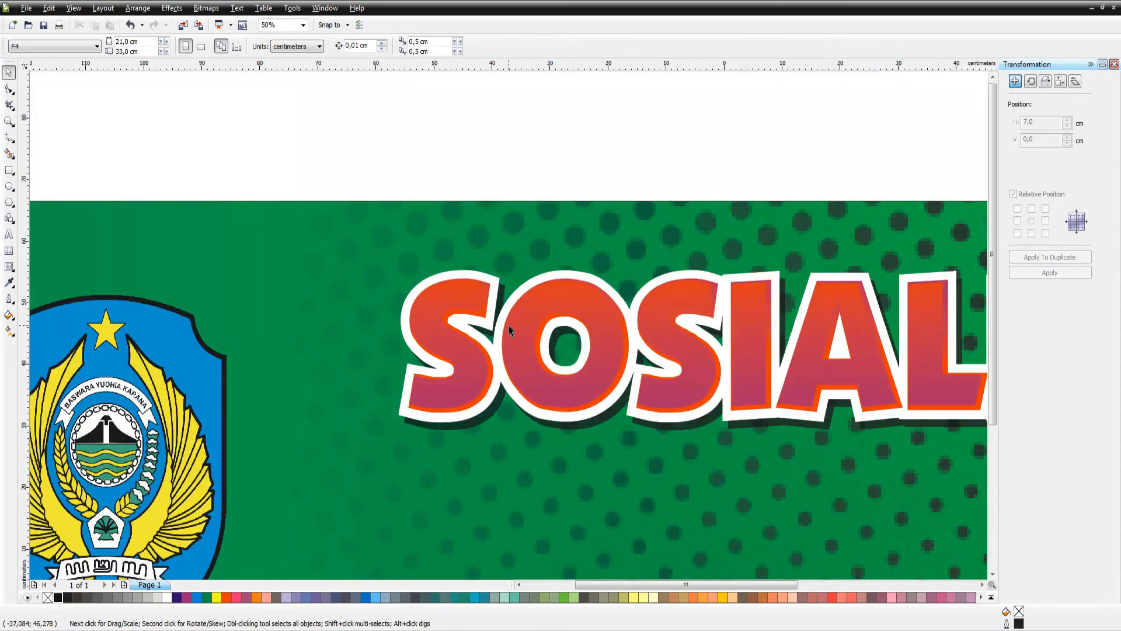
{"action": "left_click_drag", "start_coordinate": [244, 153], "coordinate": [906, 335]}
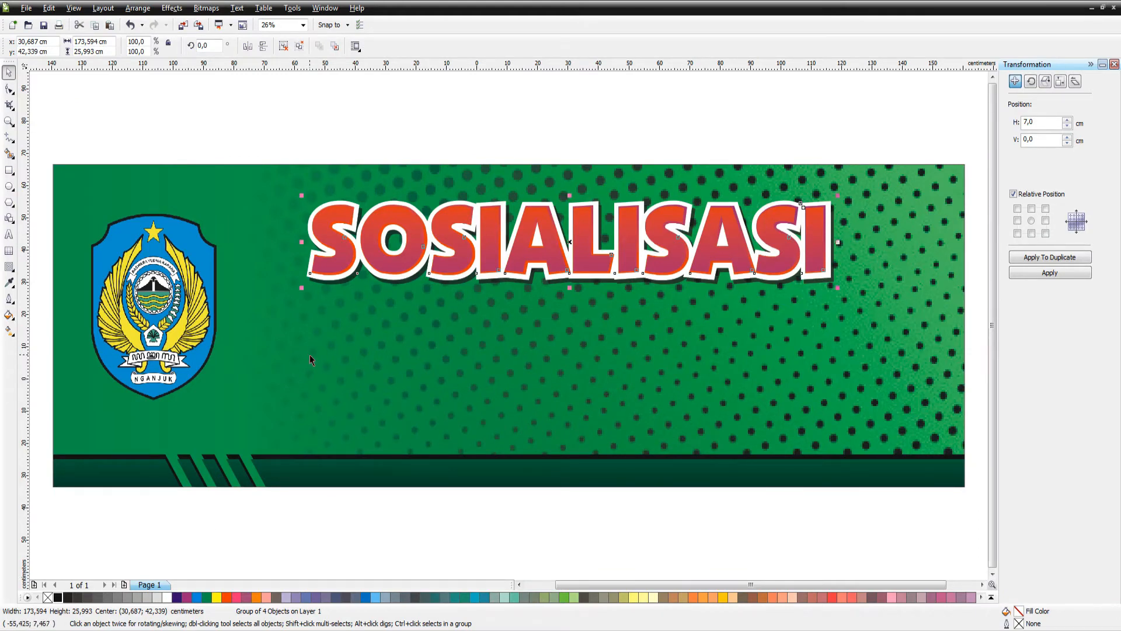
Step: Paste the copied subtitle as artistic text below the title and set its font to Bebas Neue
{"action": "left_click", "coordinate": [9, 235]}
{"action": "left_click", "coordinate": [301, 325]}
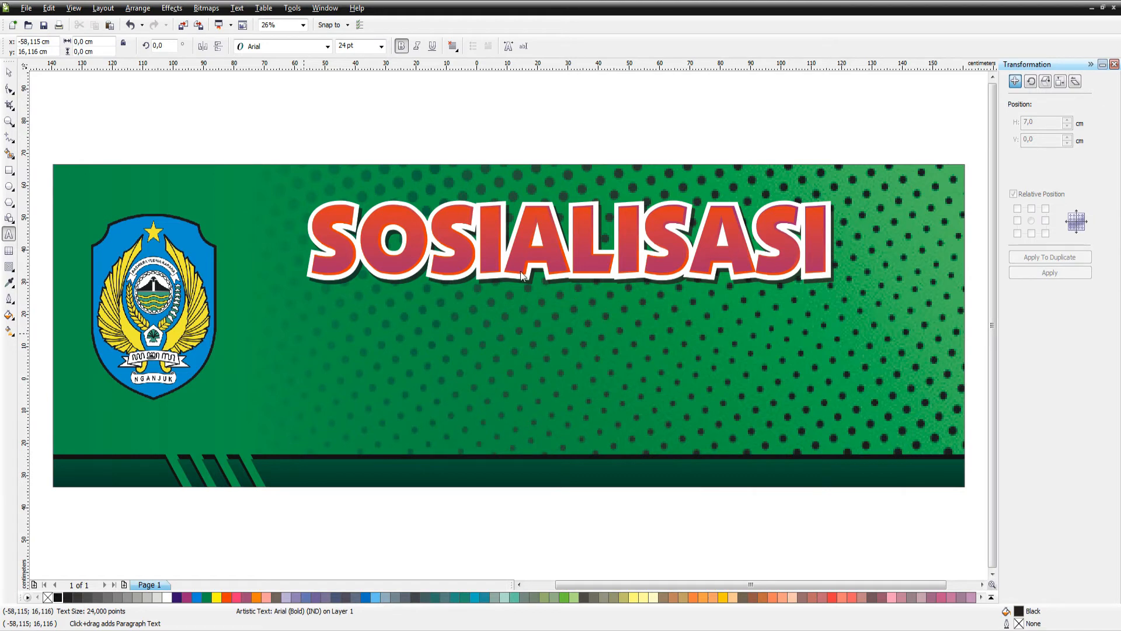
{"action": "key", "text": "ctrl+v"}
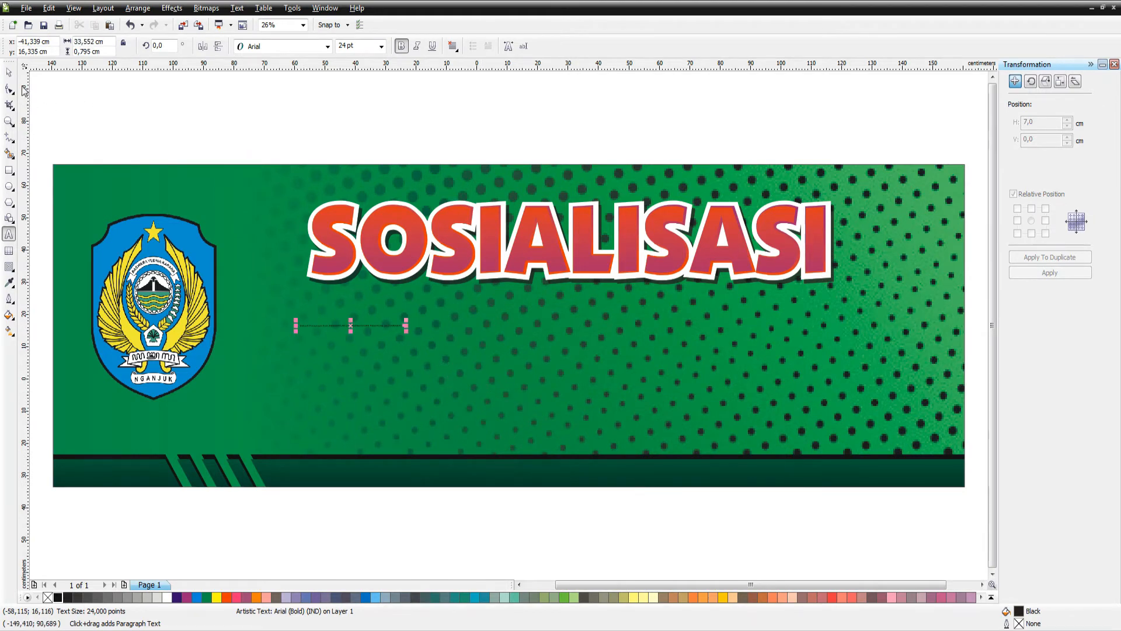
{"action": "left_click", "coordinate": [9, 72]}
{"action": "left_click", "coordinate": [320, 47]}
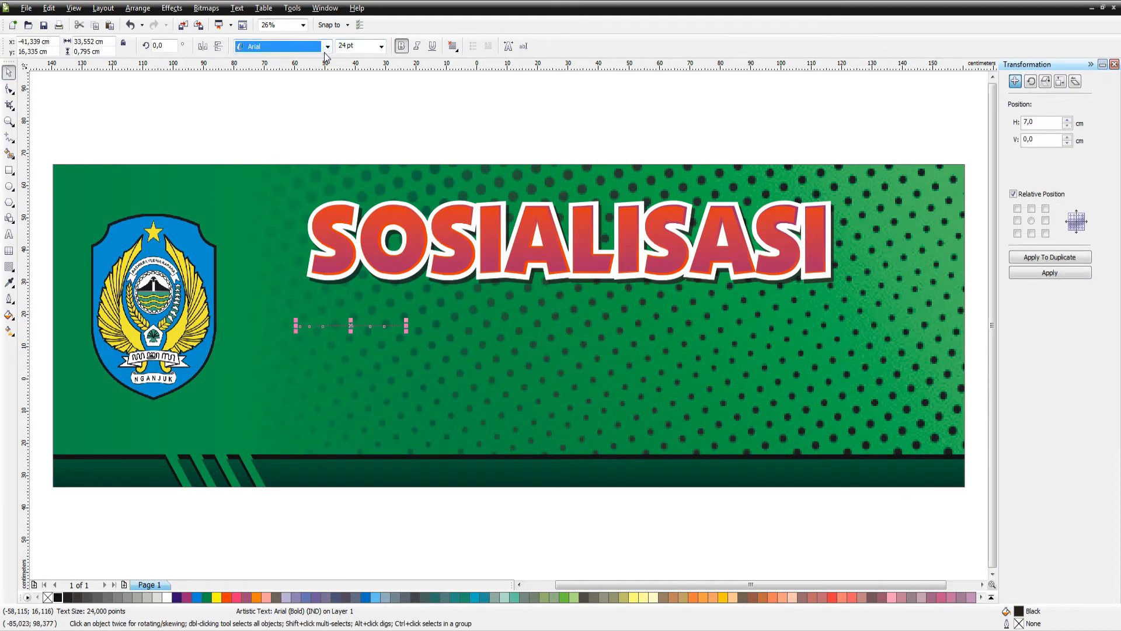
{"action": "type", "text": "Bebas Neue"}
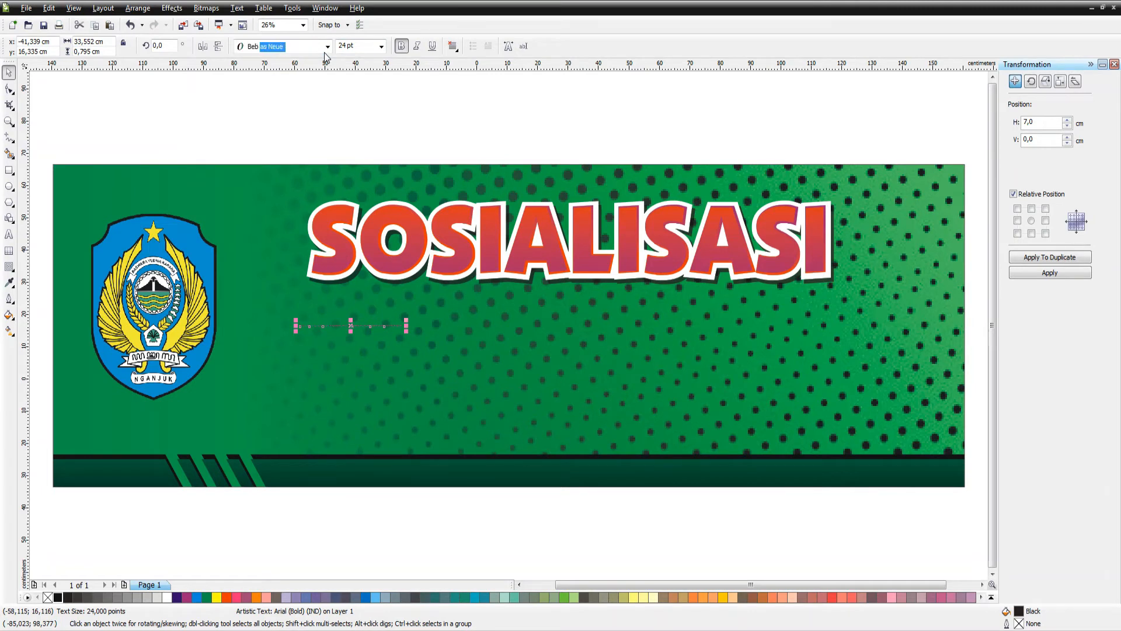
{"action": "key", "text": "Return"}
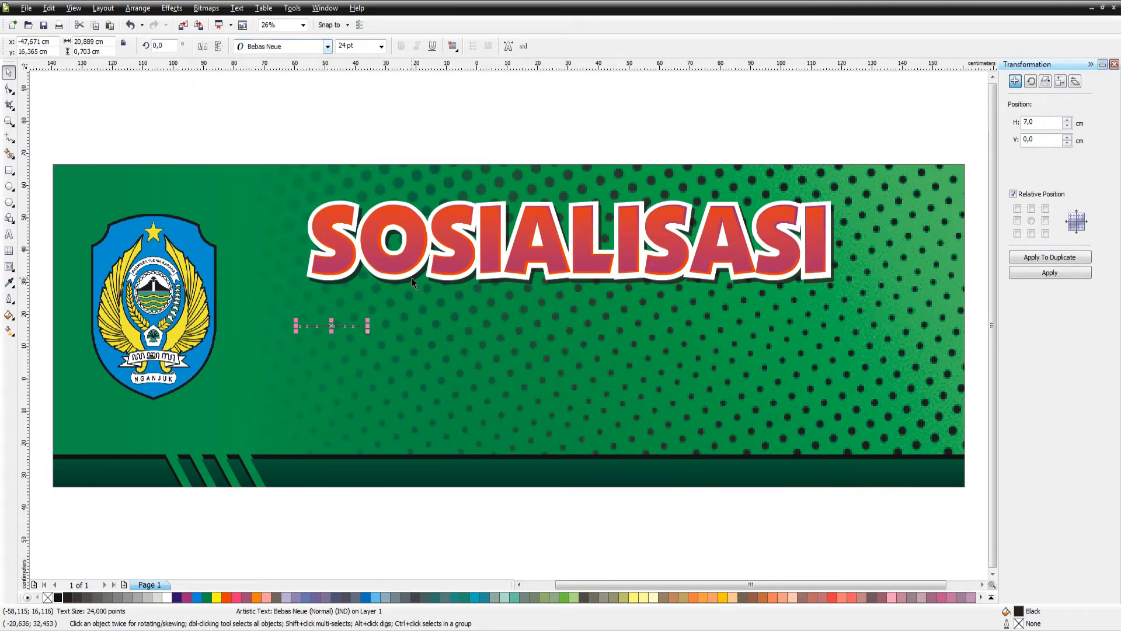
Step: Enlarge the subtitle to about 230.5 pt and delete its leading "DEFAULT PARAGRAPH FONT;" text
{"action": "left_click_drag", "start_coordinate": [368, 331], "coordinate": [806, 408]}
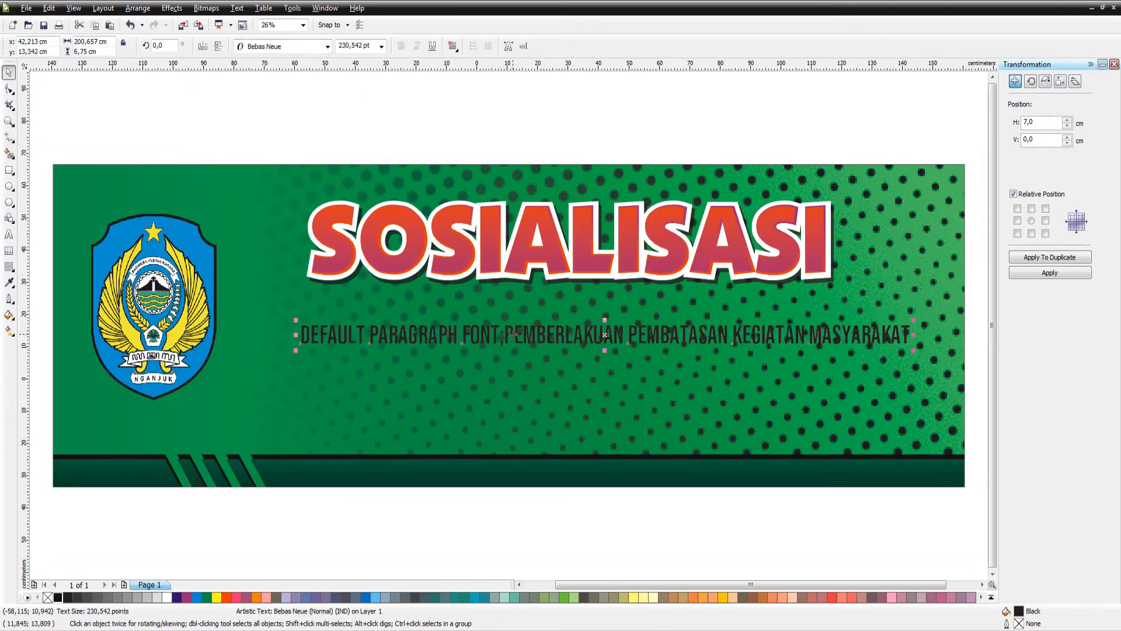
{"action": "double_click", "coordinate": [506, 336]}
{"action": "left_click_drag", "start_coordinate": [506, 336], "coordinate": [244, 332]}
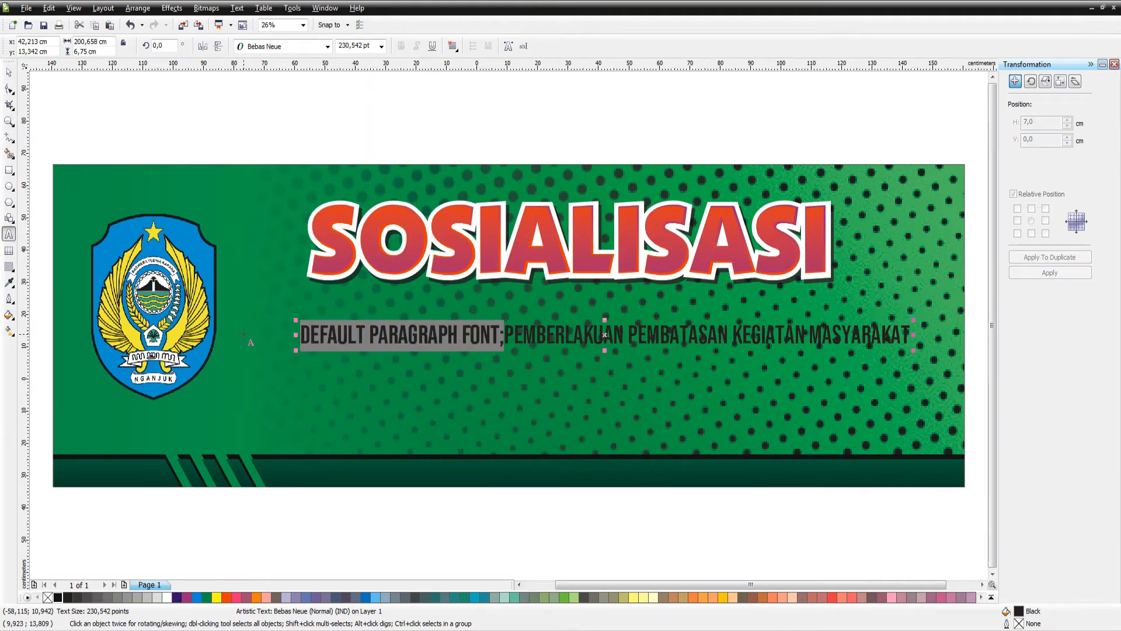
{"action": "key", "text": "Delete"}
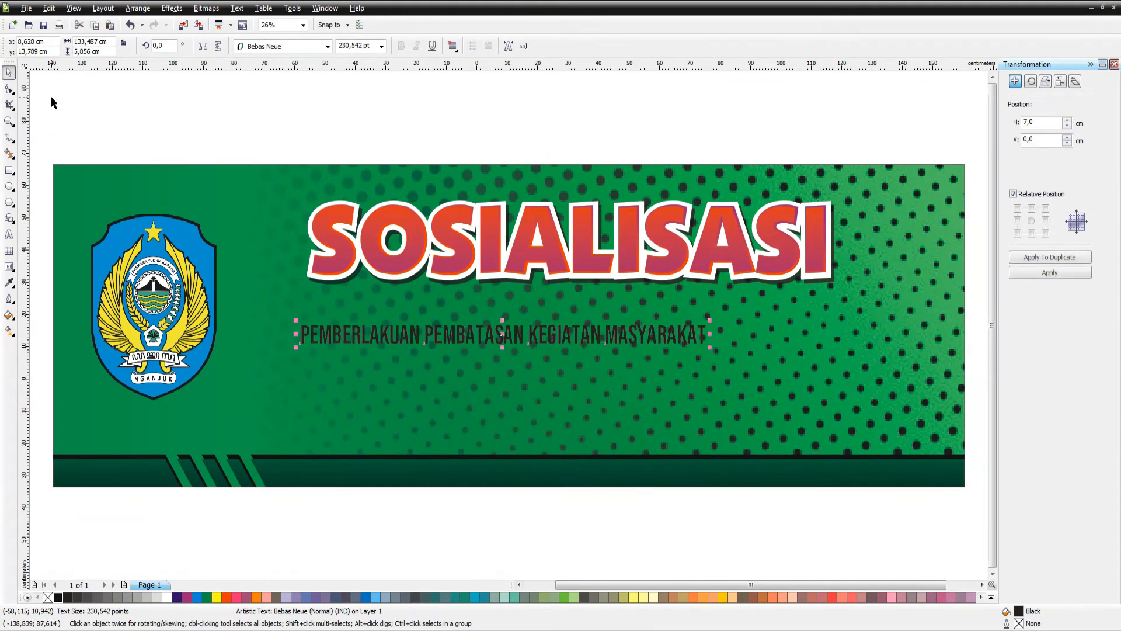
Step: Widen the subtitle's letter spacing, enlarge it to about 315 pt and centre it horizontally on the title
{"action": "left_click", "coordinate": [9, 89]}
{"action": "left_click_drag", "start_coordinate": [710, 348], "coordinate": [883, 301]}
{"action": "key", "text": "space"}
{"action": "left_click", "coordinate": [677, 263], "text": "shift"}
{"action": "key", "text": "c"}
{"action": "key", "text": "Escape"}
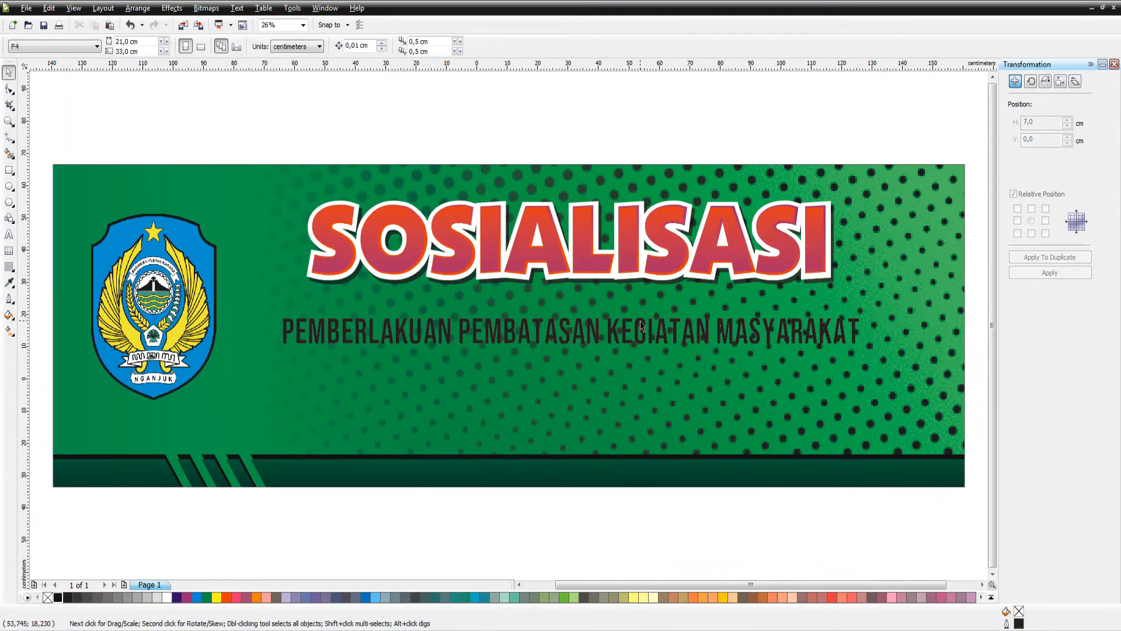
Step: Duplicate the subtitle as a second line directly below and change the copy's text to "PPKM BERBASIS MIKRO TAHUN 2021"
{"action": "mouse_move", "coordinate": [641, 325]}
{"action": "left_mouse_down"}
{"action": "mouse_move", "coordinate": [642, 299]}
{"action": "mouse_move", "coordinate": [640, 340]}
{"action": "left_mouse_up"}
{"action": "right_click", "coordinate": [640, 340]}
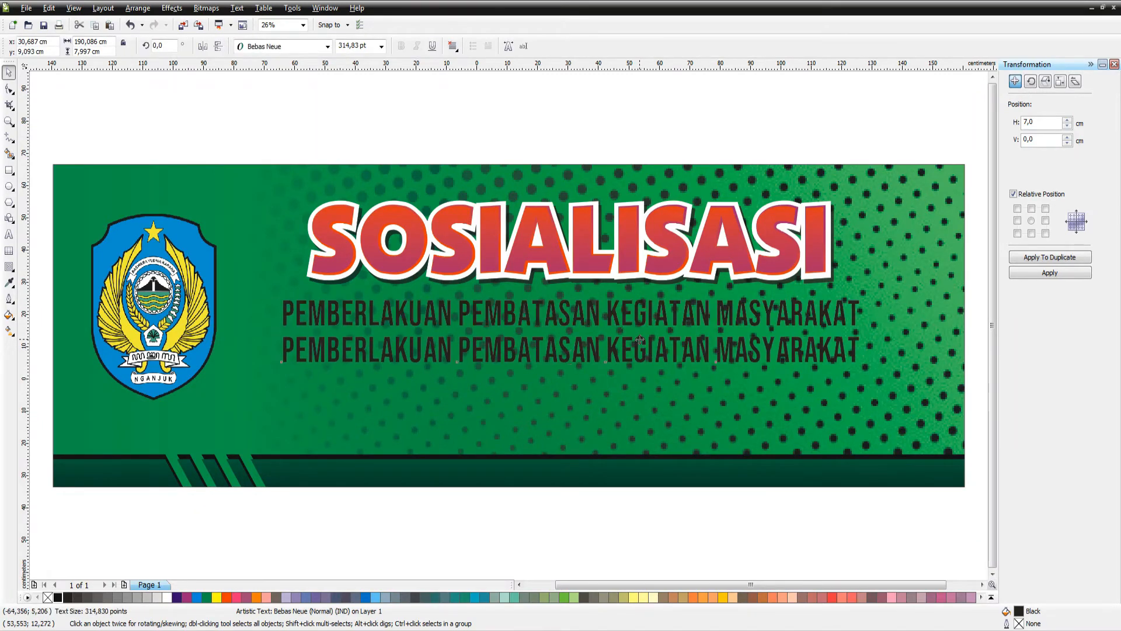
{"action": "double_click", "coordinate": [639, 339]}
{"action": "key", "text": "ctrl+a"}
{"action": "type", "text": "PPKM"}
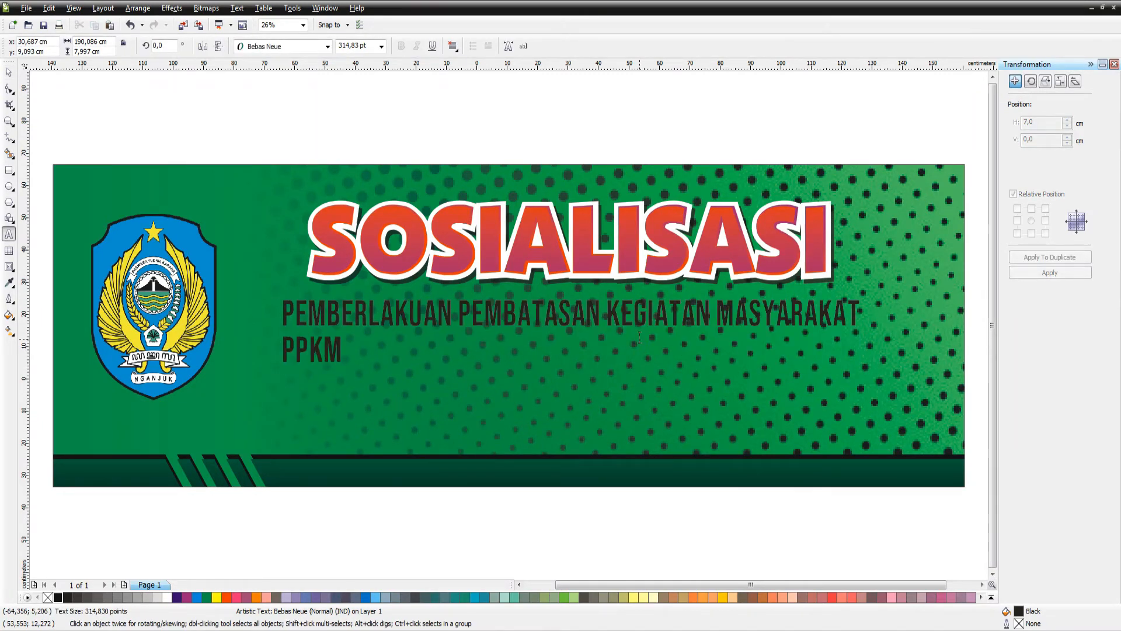
{"action": "type", "text": " BERBASIS "}
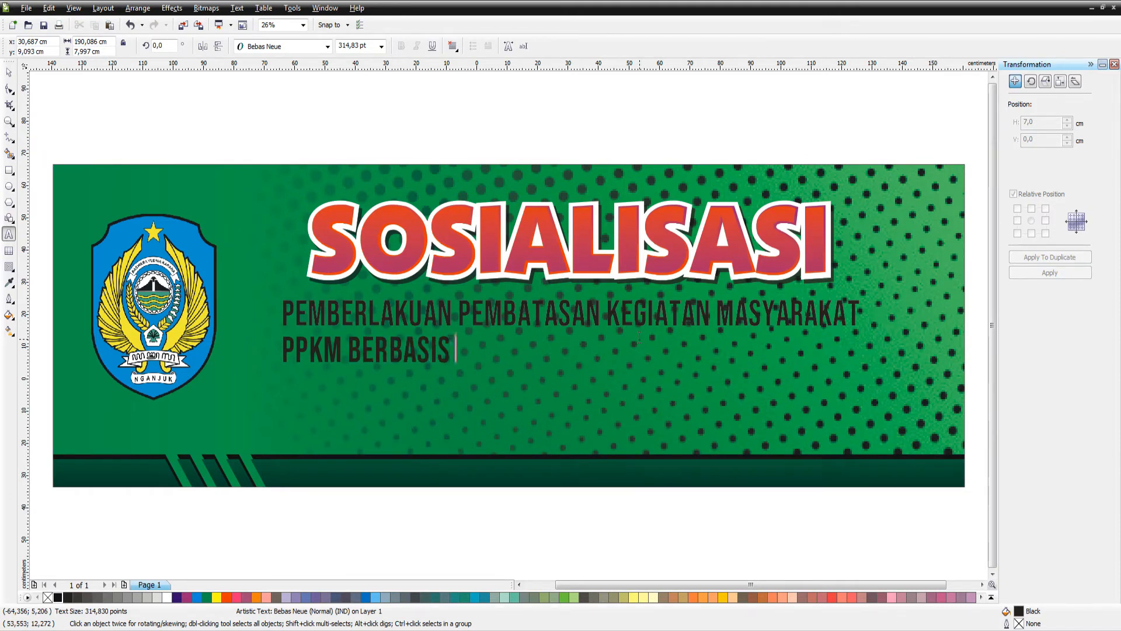
{"action": "type", "text": "MIKRO "}
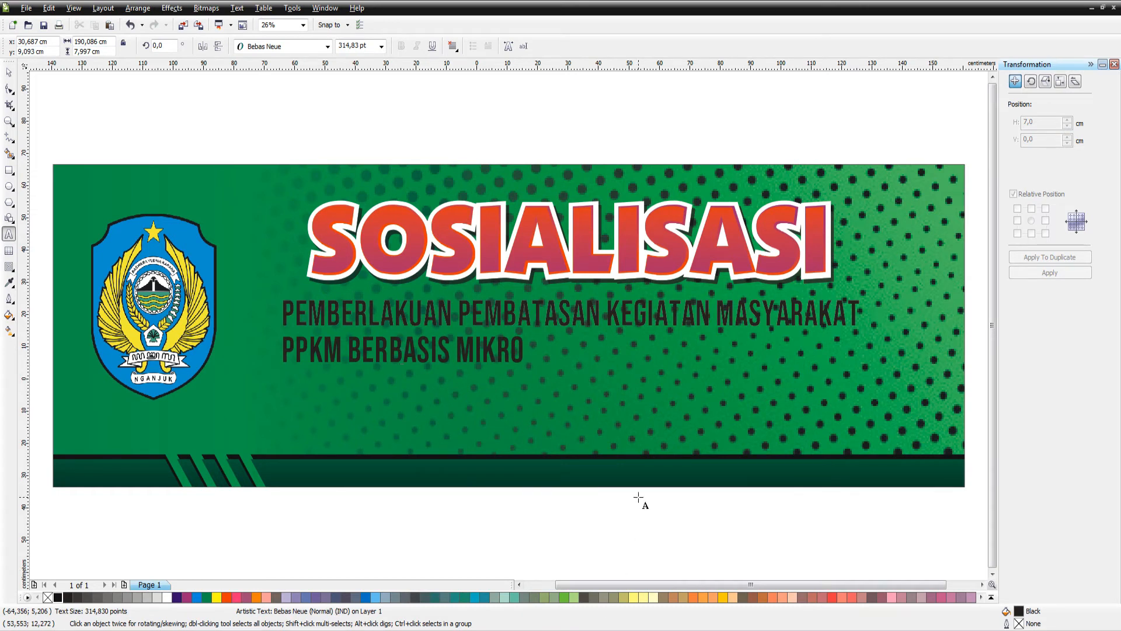
{"action": "type", "text": "TAHUN 2021"}
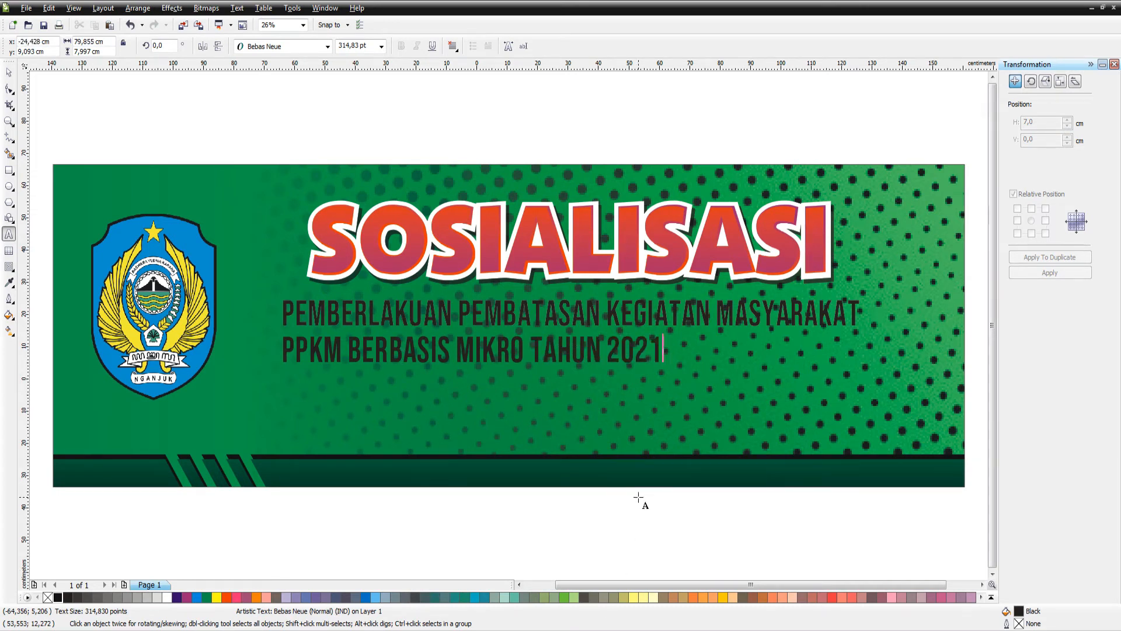
{"action": "left_click", "coordinate": [9, 72]}
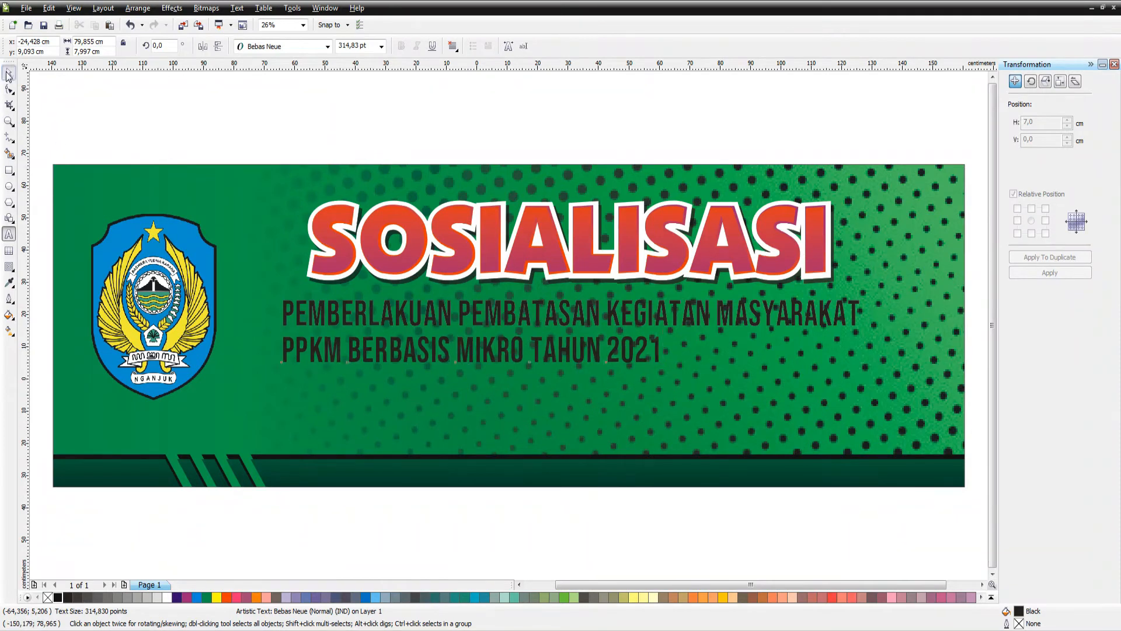
Step: Draw a rectangle about 209 by 12.5 cm around the first subtitle line and centre it horizontally on the title
{"action": "left_click", "coordinate": [9, 170]}
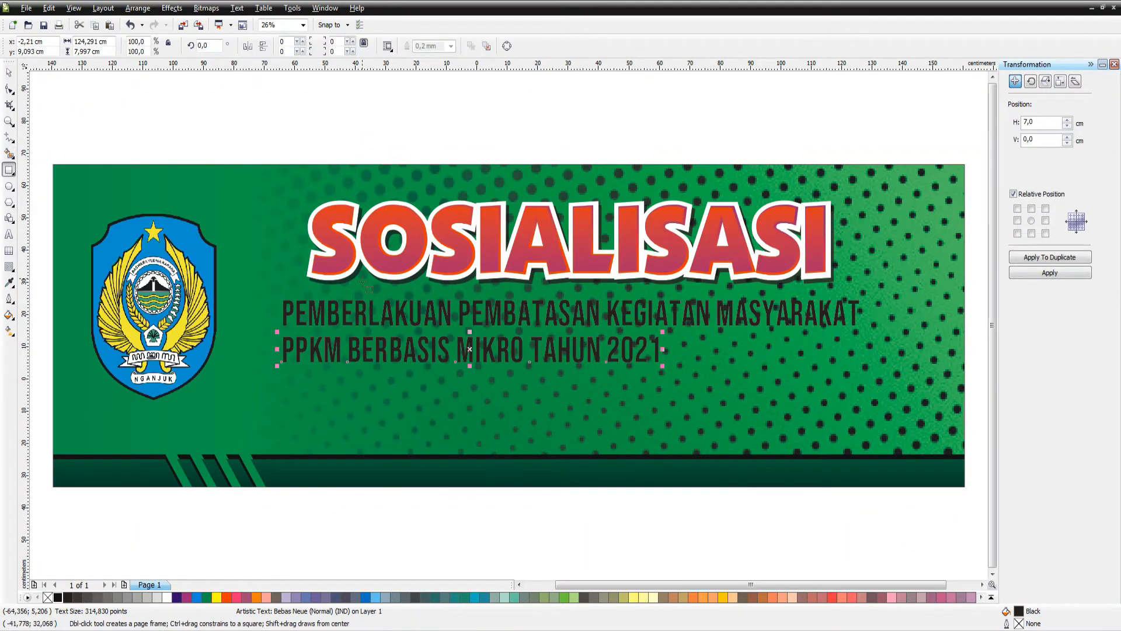
{"action": "left_click_drag", "start_coordinate": [254, 295], "coordinate": [889, 333]}
{"action": "key", "text": "space"}
{"action": "left_click", "coordinate": [811, 306], "text": "shift"}
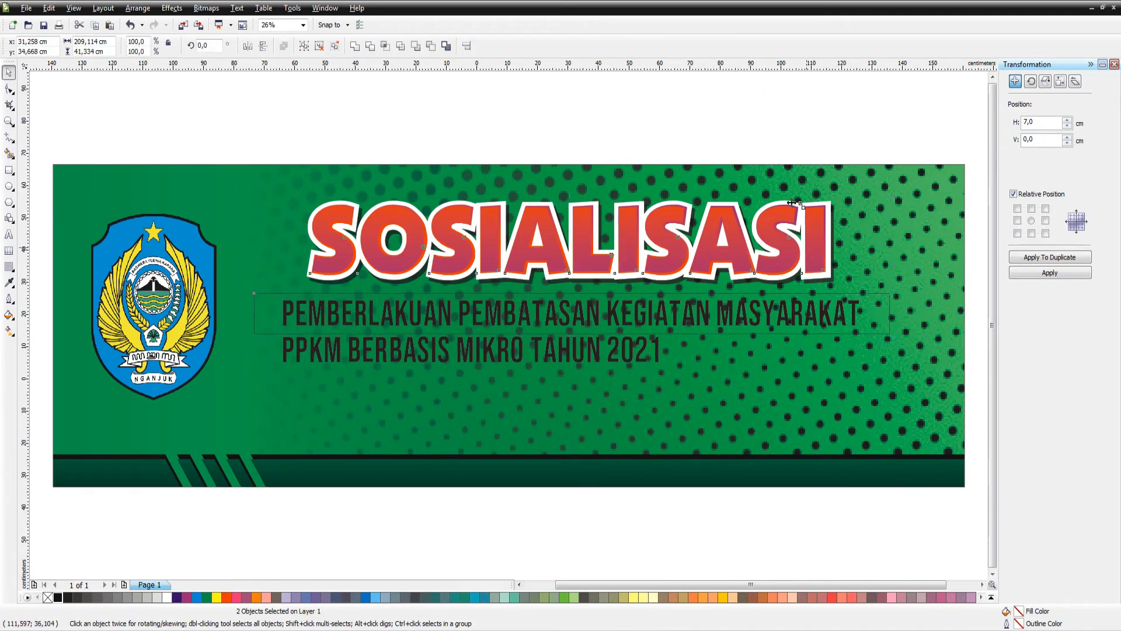
{"action": "key", "text": "c"}
{"action": "left_click", "coordinate": [765, 135]}
{"action": "left_click", "coordinate": [811, 295]}
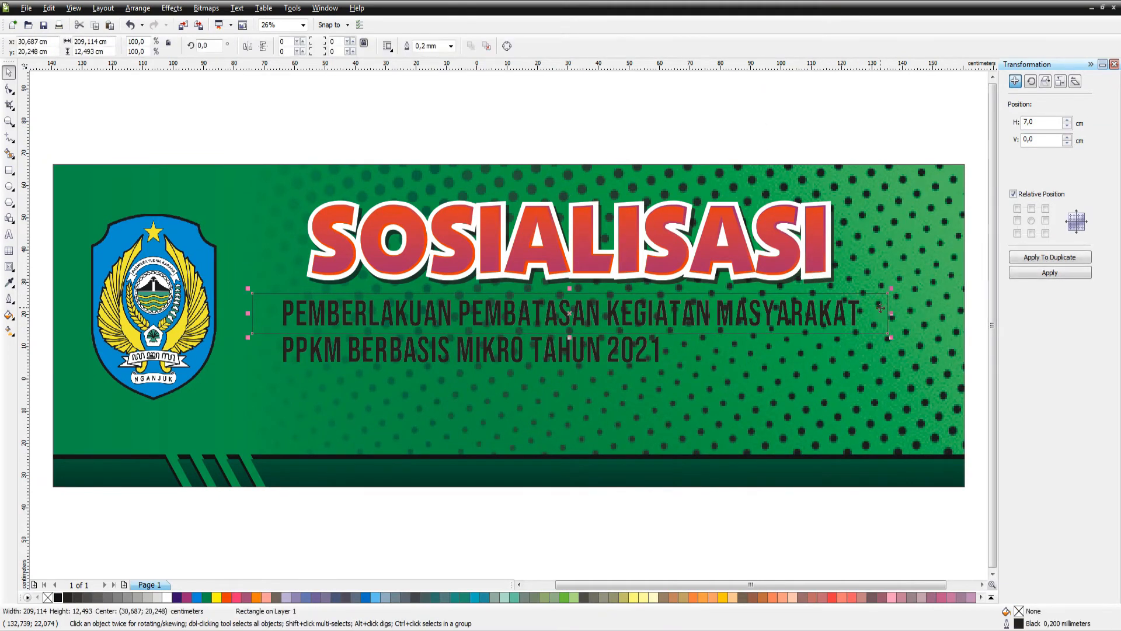
Step: Copy the title's orange-to-purple gradient and outline properties onto the rectangle and place it behind the subtitle text
{"action": "key", "text": "ctrl+shift+a"}
{"action": "left_click", "coordinate": [553, 250]}
{"action": "key", "text": "ctrl+Page_Down"}
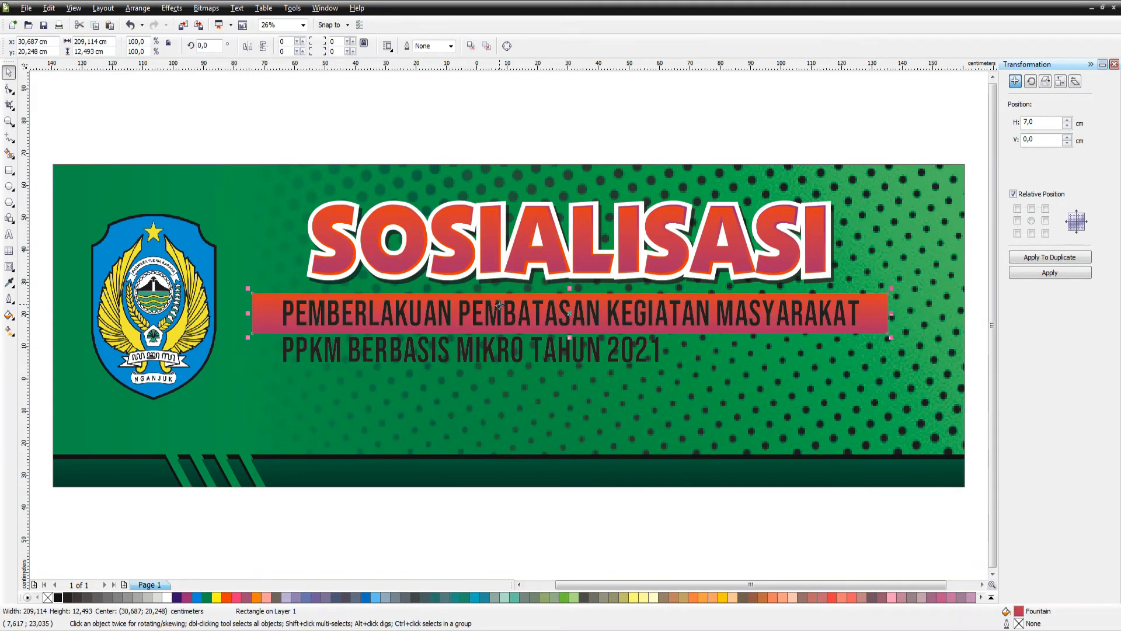
Step: Fill the first subtitle line, "PEMBERLAKUAN PEMBATASAN KEGIATAN MASYARAKAT", with white
{"action": "left_click", "coordinate": [490, 317]}
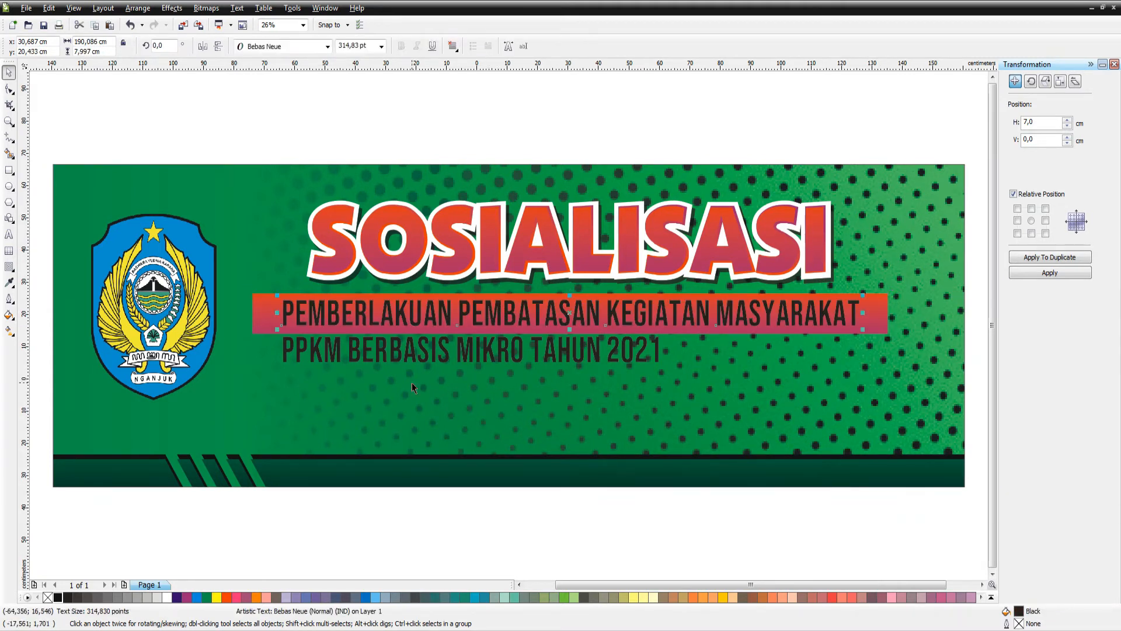
{"action": "left_click", "coordinate": [167, 597]}
{"action": "left_click", "coordinate": [637, 514]}
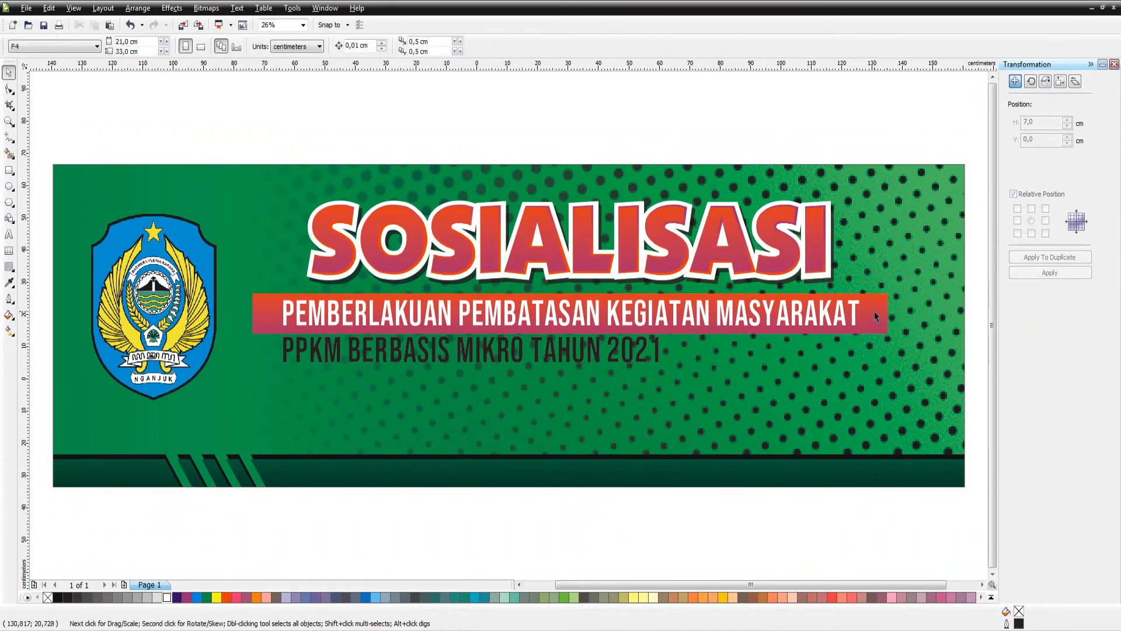
Step: Undo the bar's copied gradient, give it a vertical linear gradient from black up to green, and remove its outline
{"action": "left_click", "coordinate": [876, 315]}
{"action": "key", "text": "ctrl+z"}
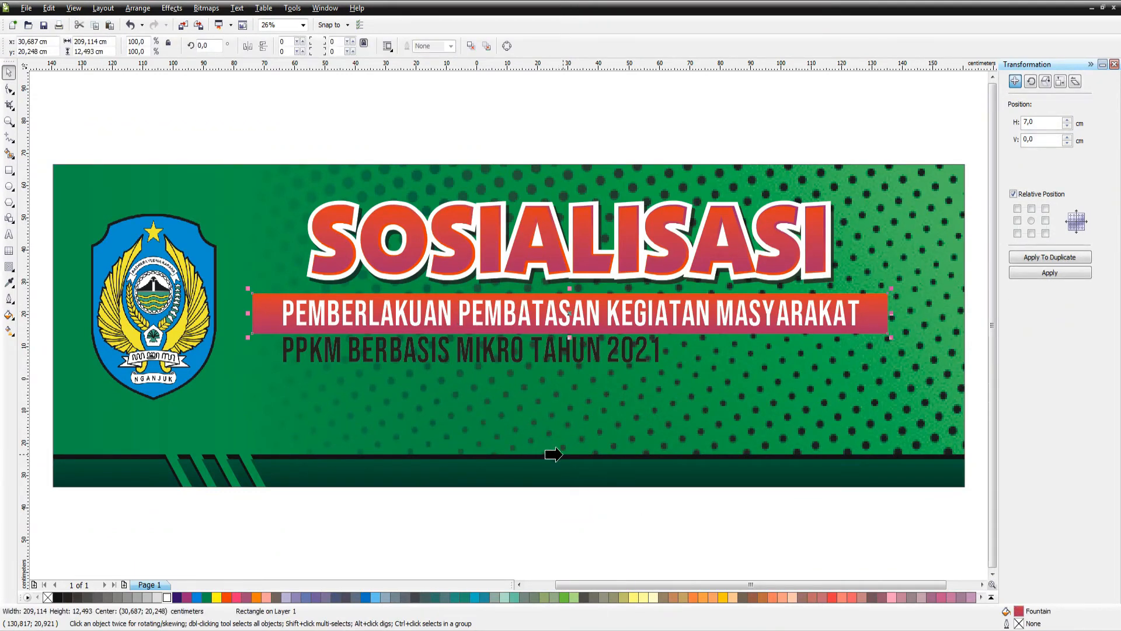
{"action": "key", "text": "g"}
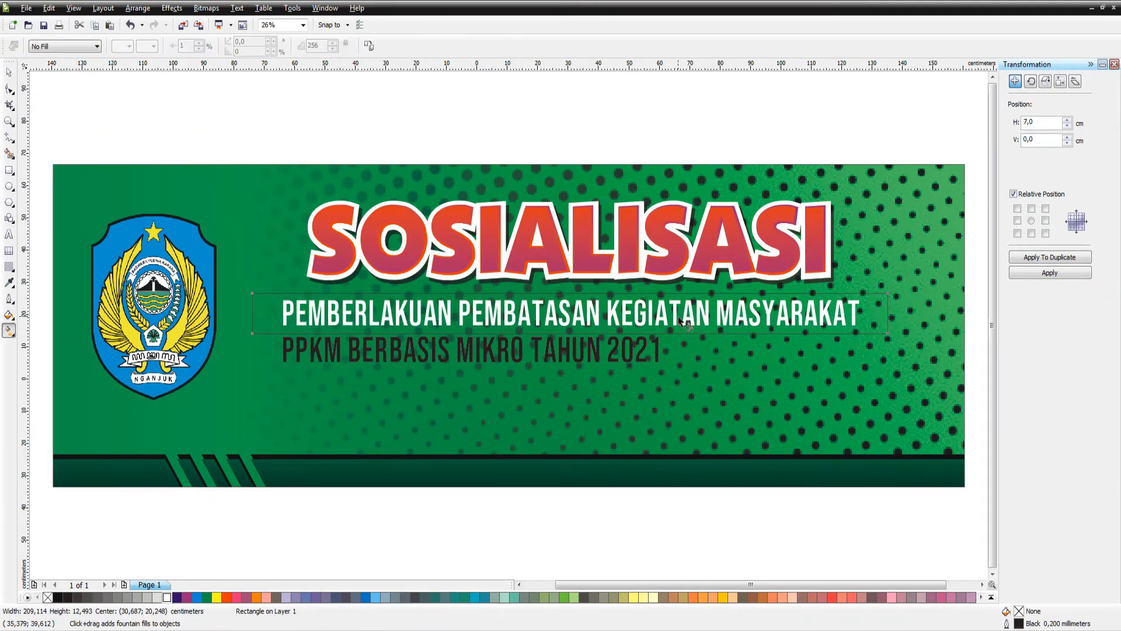
{"action": "left_click_drag", "start_coordinate": [577, 344], "coordinate": [577, 269]}
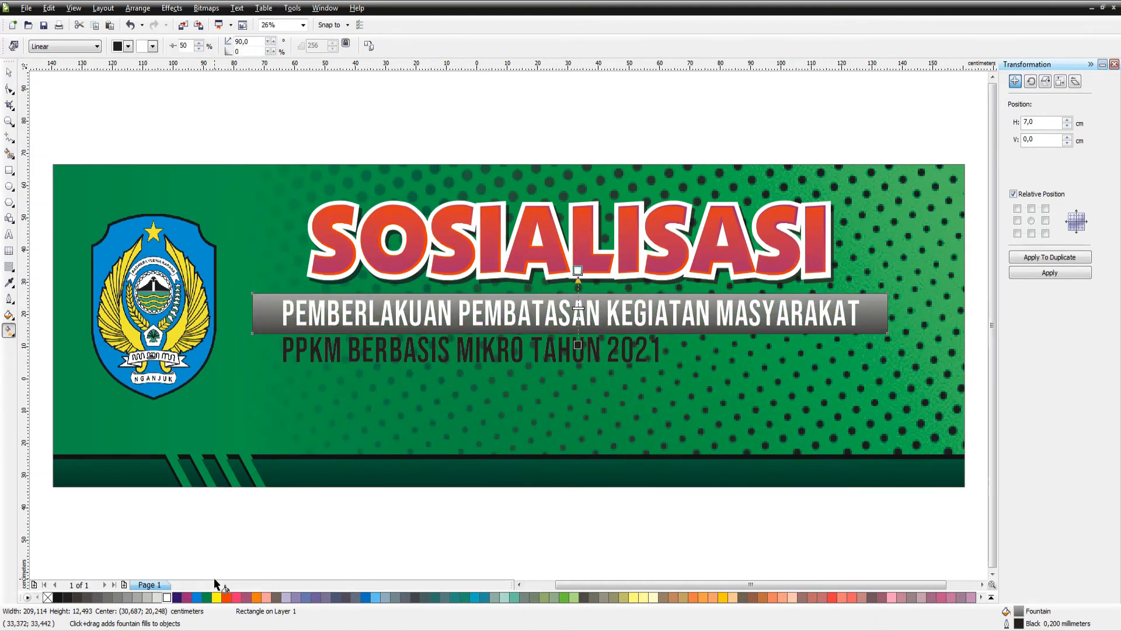
{"action": "left_click", "coordinate": [206, 597]}
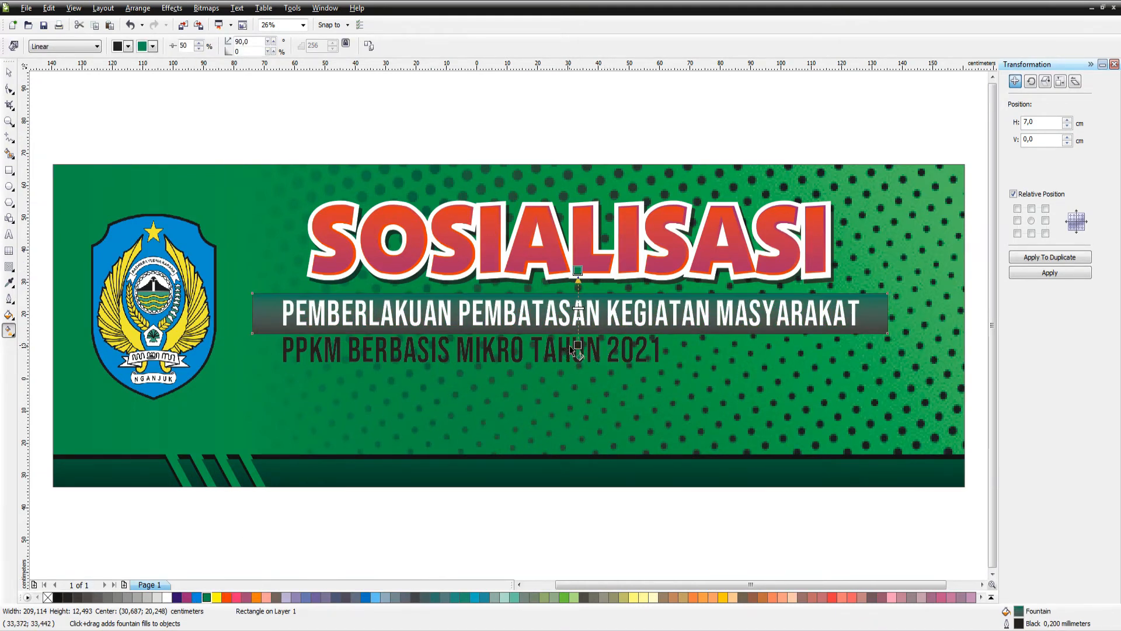
{"action": "left_click", "coordinate": [58, 597]}
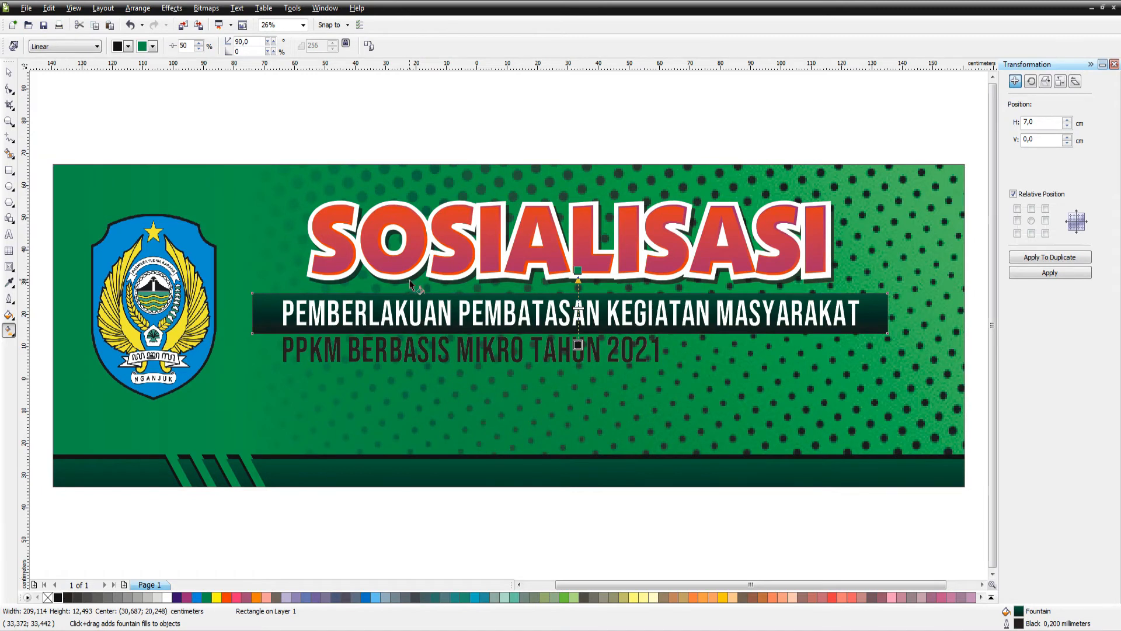
{"action": "key", "text": "space"}
{"action": "right_click", "coordinate": [47, 596]}
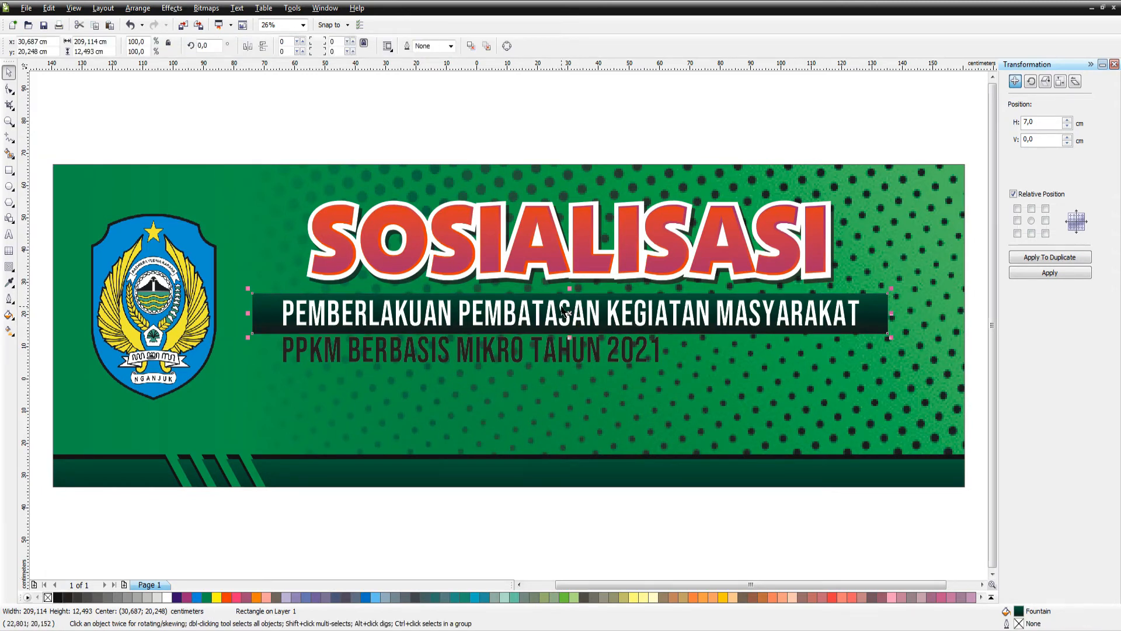
Step: Skew the bar behind the first subtitle line into a parallelogram about 215 cm wide and realign its black-to-green gradient vertically
{"action": "left_click", "coordinate": [565, 298]}
{"action": "left_click_drag", "start_coordinate": [569, 289], "coordinate": [552, 290]}
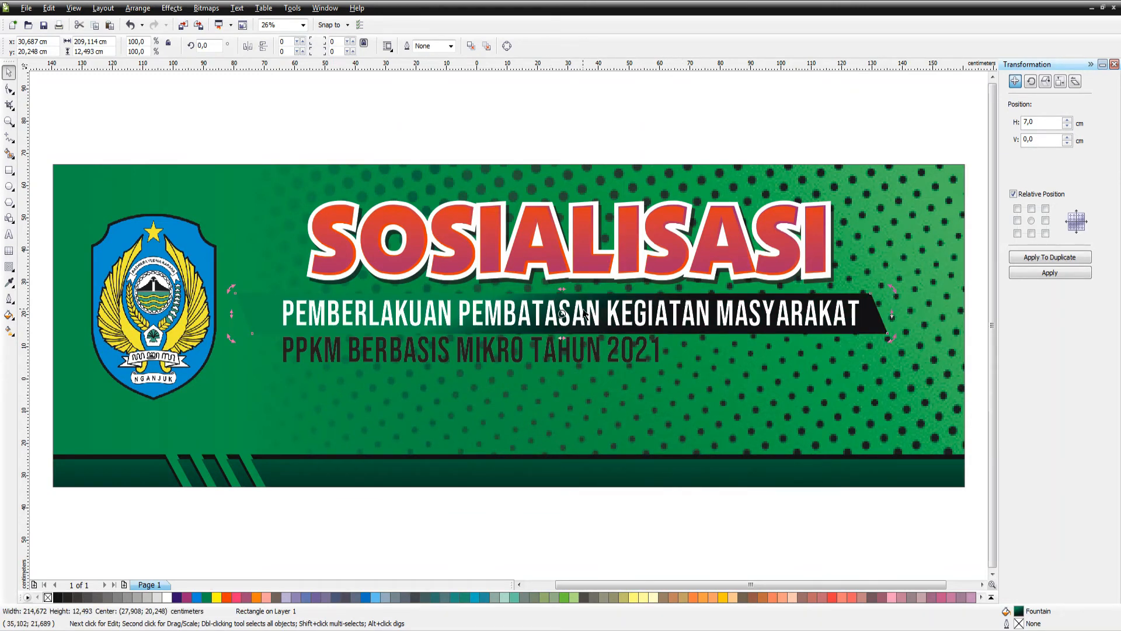
{"action": "key", "text": "g"}
{"action": "left_click_drag", "start_coordinate": [555, 279], "coordinate": [583, 265]}
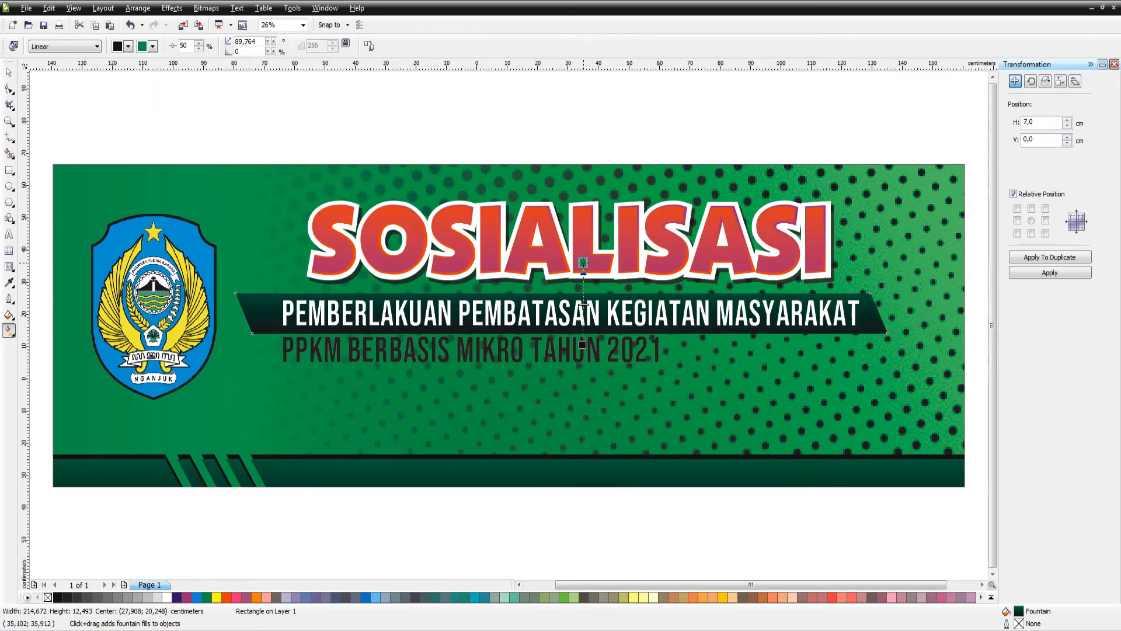
{"action": "key", "text": "space"}
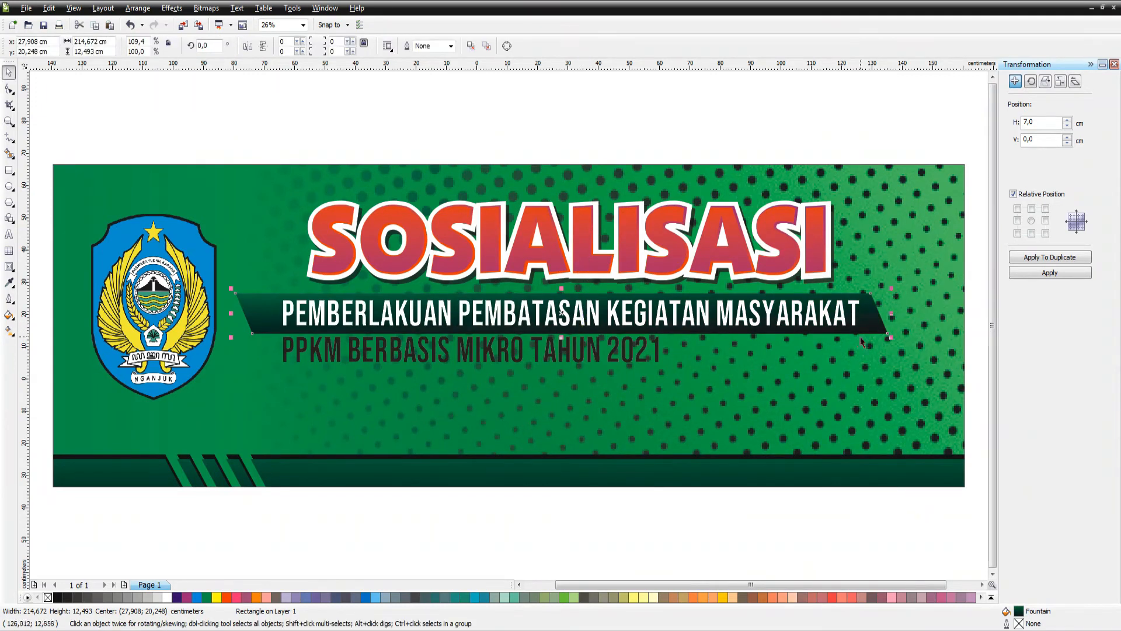
Step: Duplicate the slanted bar slightly down and to the right as a black shadow with uniform transparency 50 behind the original
{"action": "left_click_drag", "start_coordinate": [868, 323], "coordinate": [875, 320]}
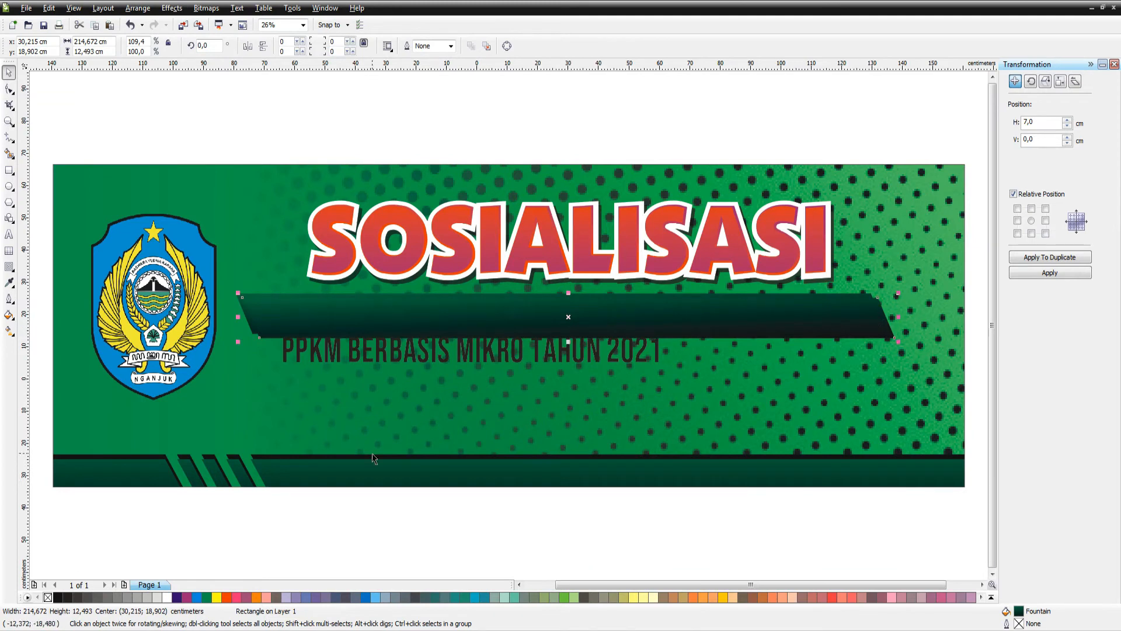
{"action": "left_click", "coordinate": [57, 597]}
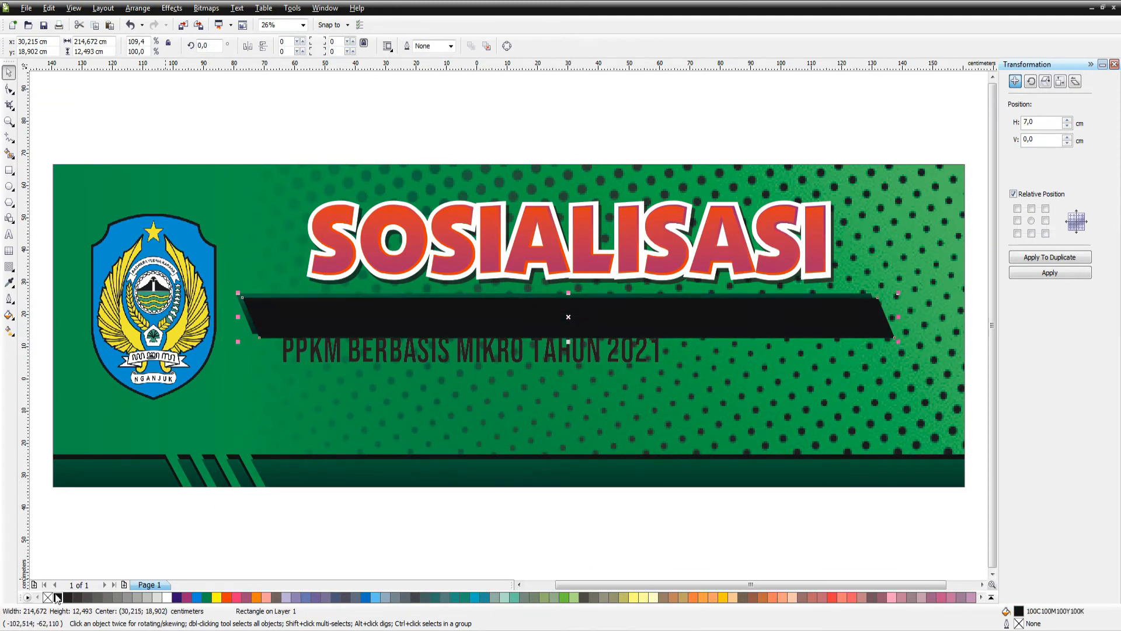
{"action": "left_click", "coordinate": [9, 266]}
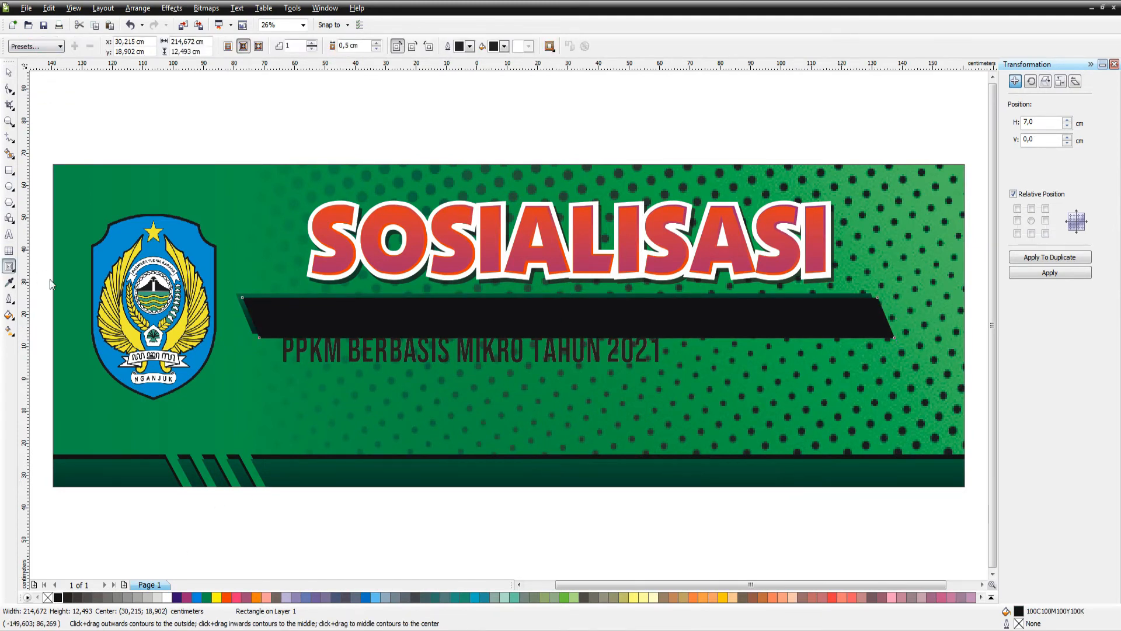
{"action": "left_click", "coordinate": [58, 352]}
{"action": "left_click", "coordinate": [84, 46]}
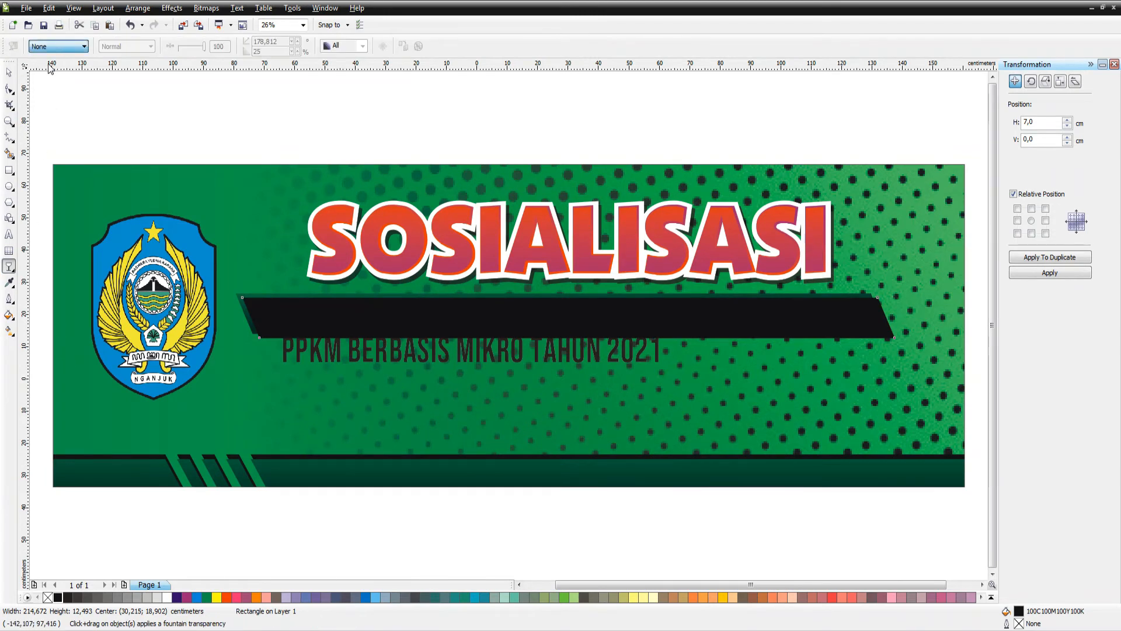
{"action": "left_click", "coordinate": [83, 69]}
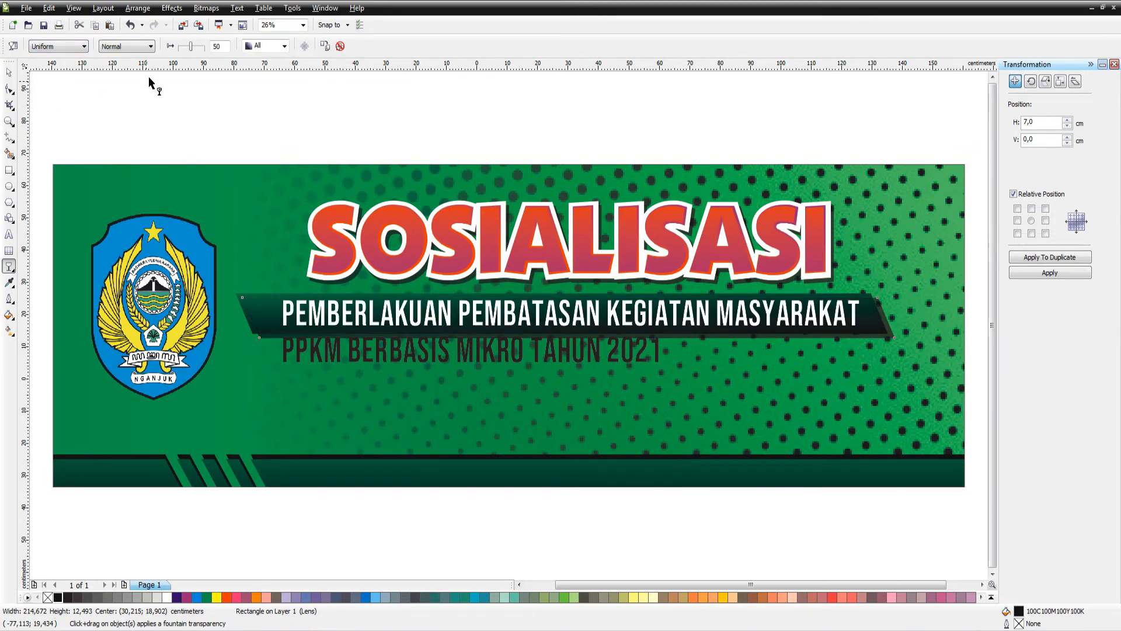
{"action": "key", "text": "space"}
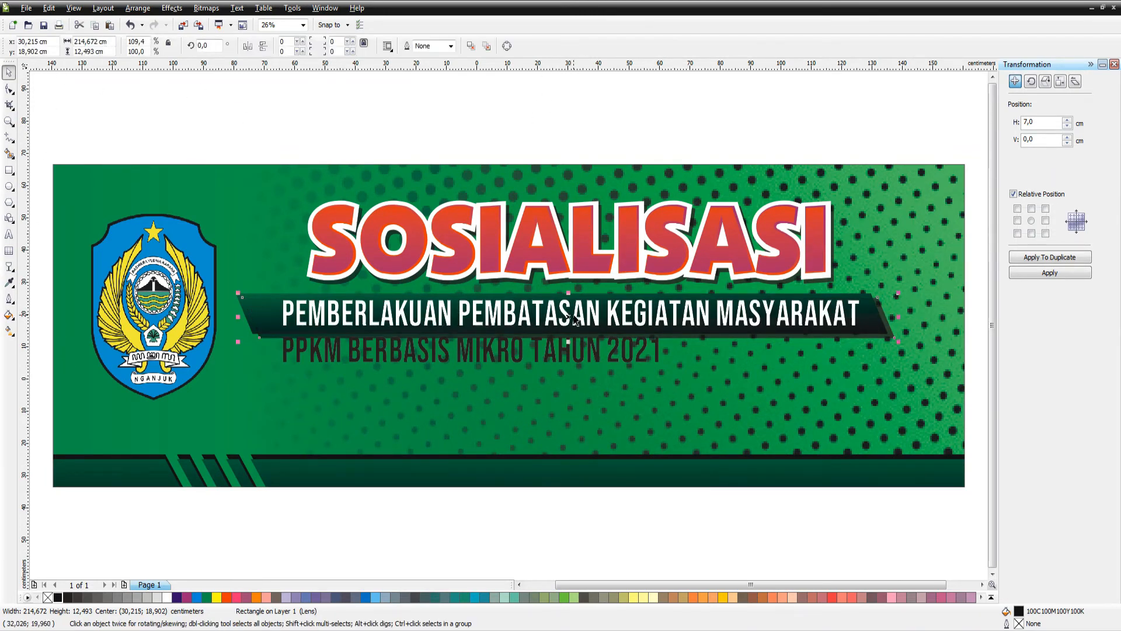
Step: Enlarge the "PPKM BERBASIS MIKRO TAHUN 2021" line to about 185 cm wide and centre it horizontally under the title
{"action": "left_click", "coordinate": [558, 352]}
{"action": "left_click_drag", "start_coordinate": [558, 351], "coordinate": [628, 365]}
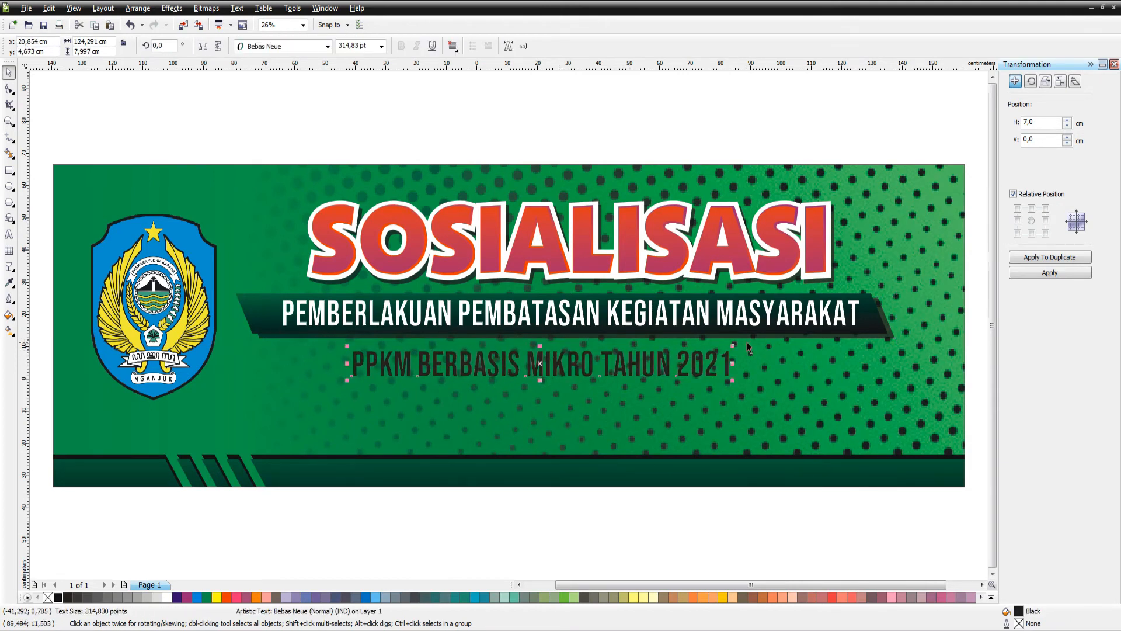
{"action": "left_click_drag", "start_coordinate": [732, 345], "coordinate": [825, 327]}
{"action": "left_click", "coordinate": [736, 256], "text": "shift"}
{"action": "key", "text": "c"}
{"action": "left_click", "coordinate": [668, 138]}
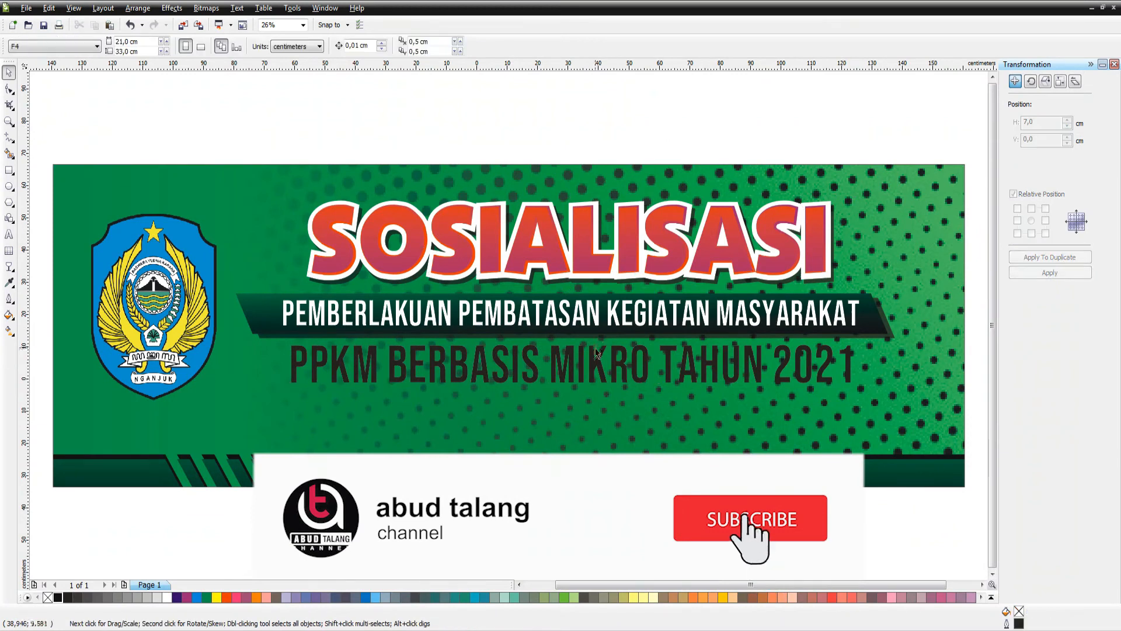
Step: Lower the "PPKM BERBASIS MIKRO TAHUN 2021" line slightly and copy the bar's black-to-green gradient onto it
{"action": "left_click", "coordinate": [613, 369]}
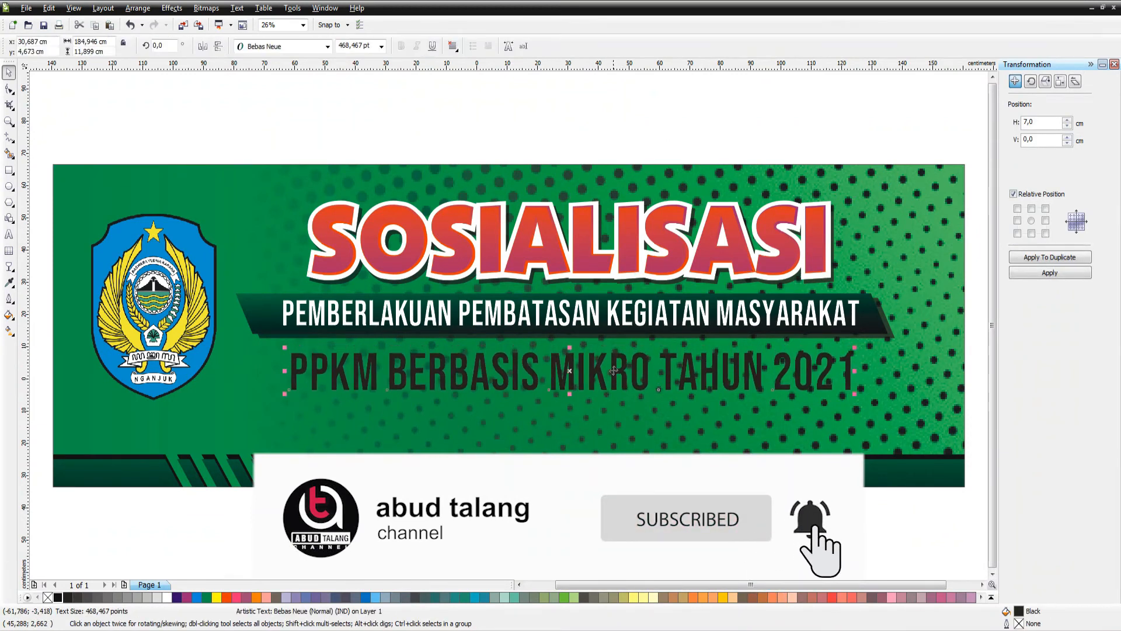
{"action": "left_click", "coordinate": [248, 310]}
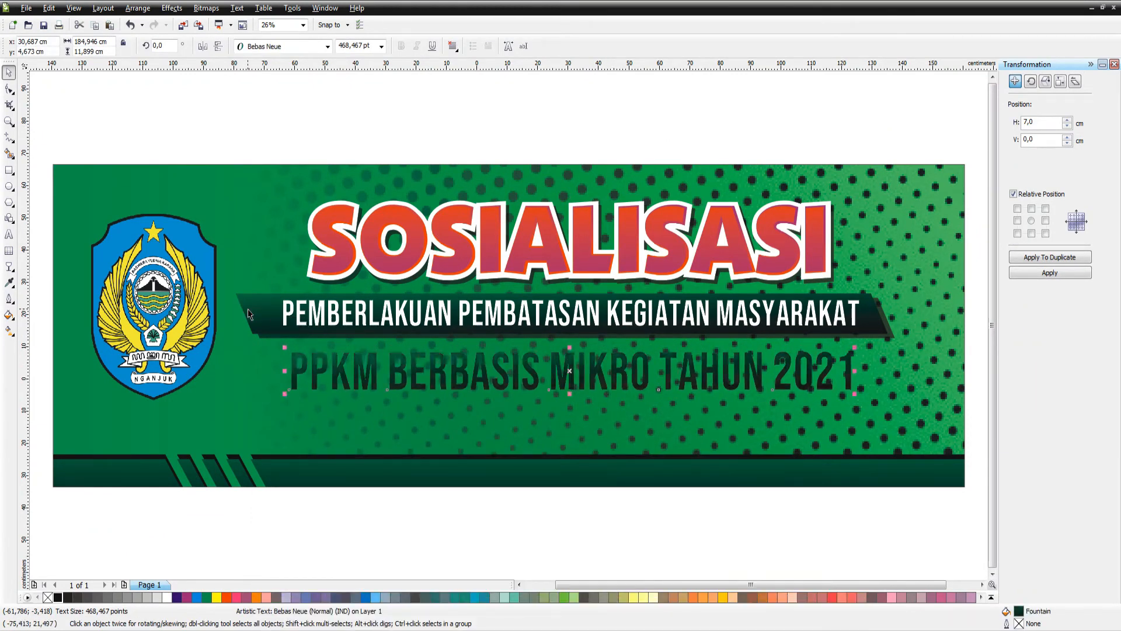
Step: Surround the "PPKM BERBASIS MIKRO TAHUN 2021" line with a 1.0 cm outside contour, broken apart and coloured white
{"action": "left_click", "coordinate": [8, 267]}
{"action": "left_click", "coordinate": [258, 47]}
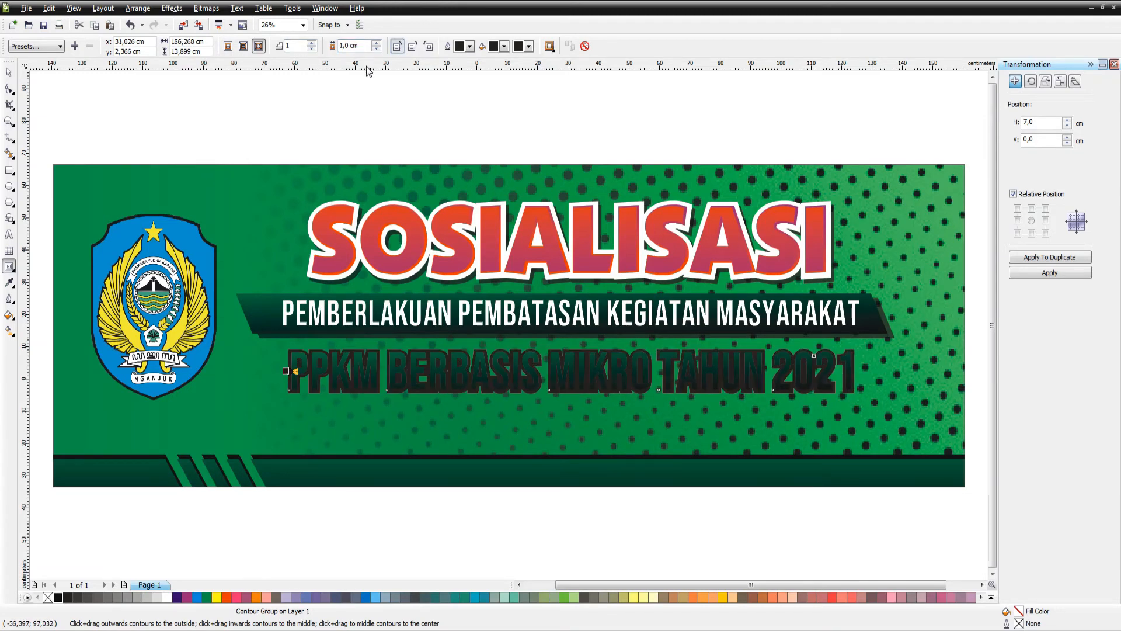
{"action": "key", "text": "ctrl+k"}
{"action": "left_click", "coordinate": [422, 512]}
{"action": "key", "text": "space"}
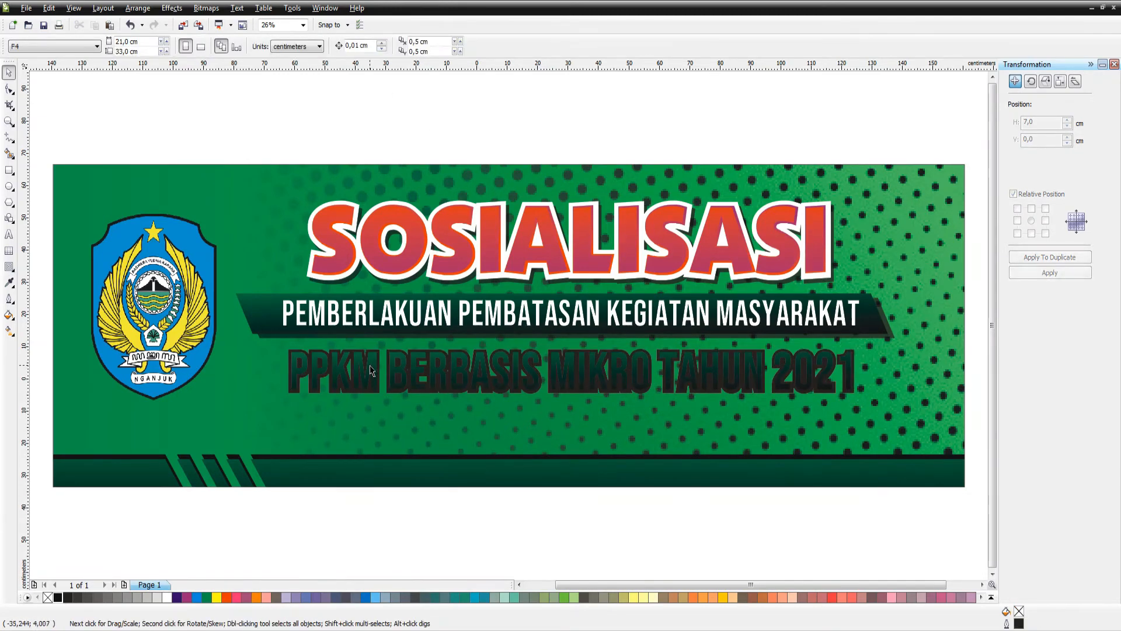
{"action": "left_click", "coordinate": [379, 350]}
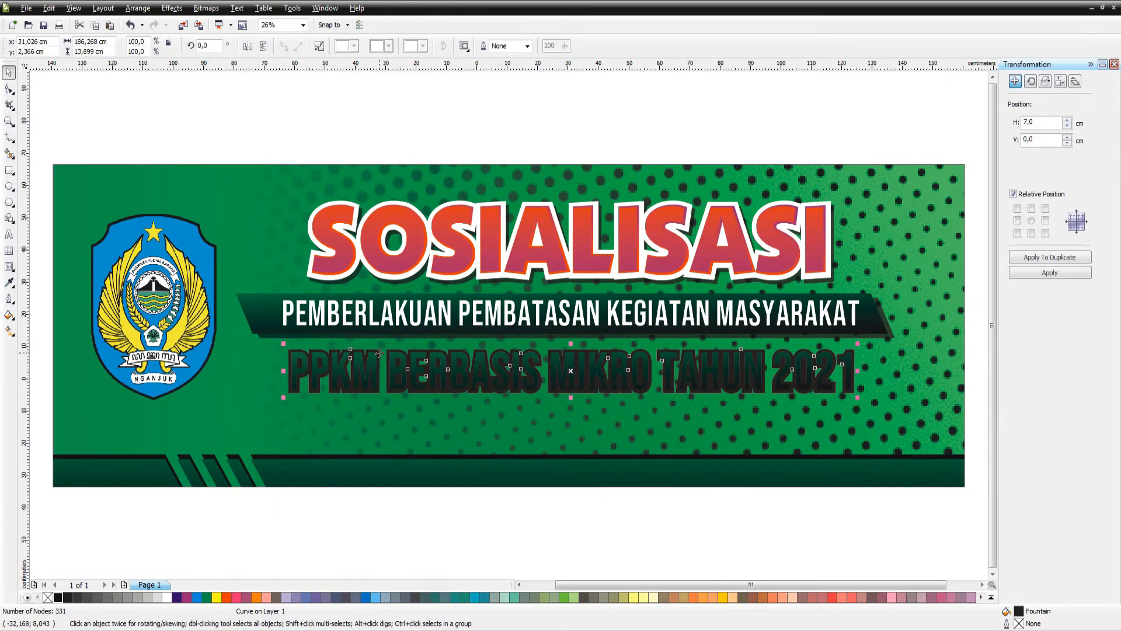
{"action": "right_click", "coordinate": [167, 596]}
{"action": "left_click", "coordinate": [620, 522]}
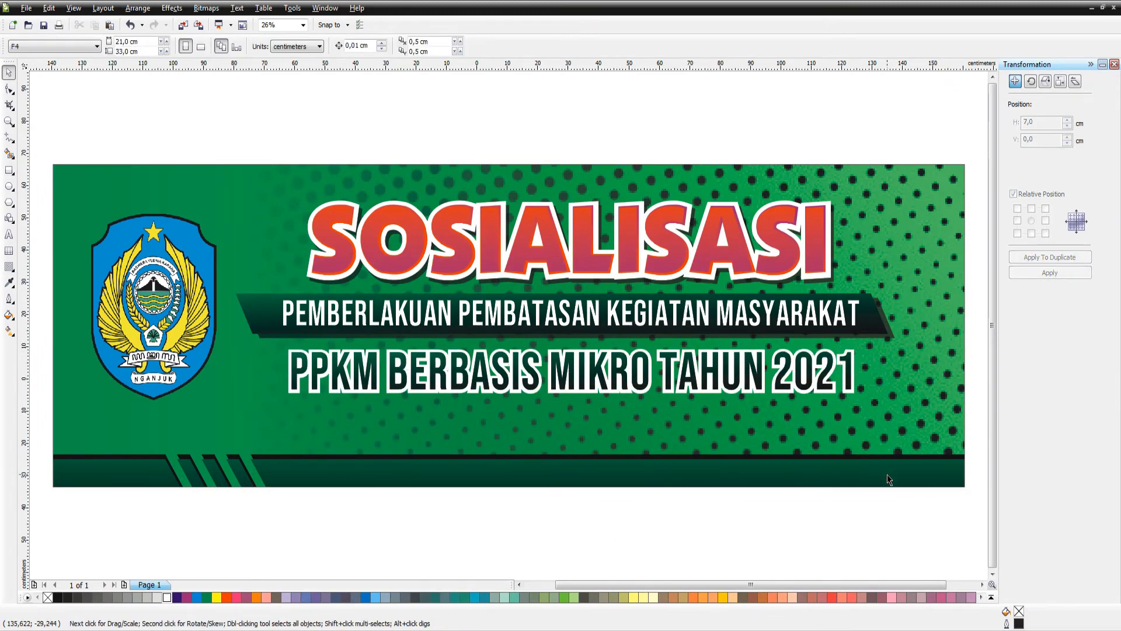
Step: Readjust the black-to-green linear gradient vertically across the "PPKM BERBASIS MIKRO TAHUN 2021" text, extending it below the letters
{"action": "scroll", "coordinate": [509, 330], "scroll_direction": "down", "scroll_amount": 2}
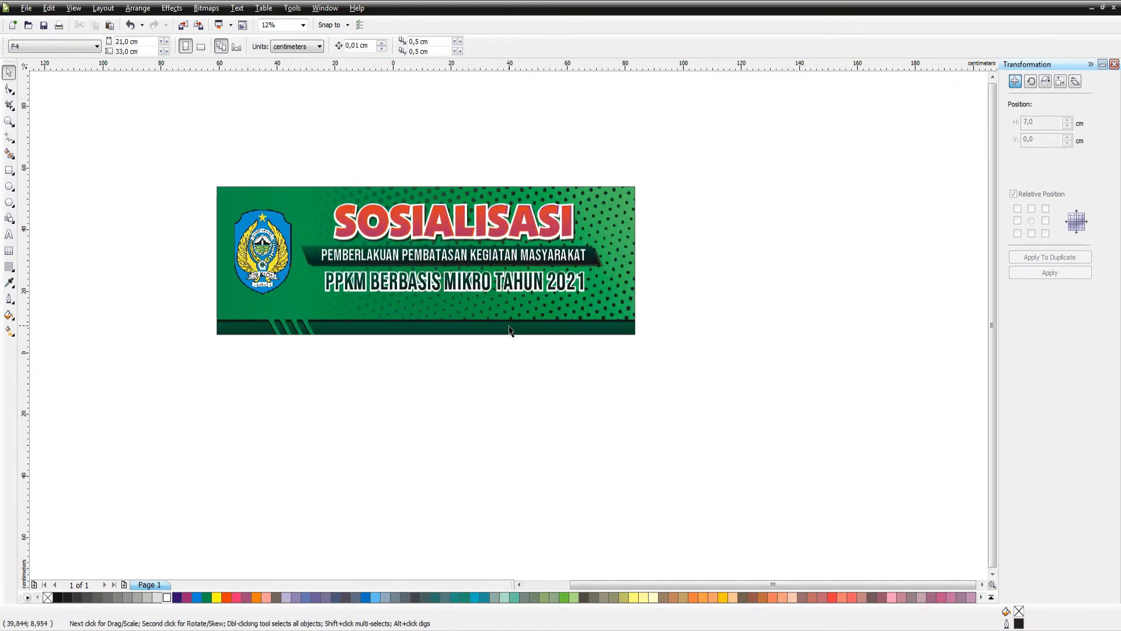
{"action": "scroll", "coordinate": [508, 330], "scroll_direction": "up", "scroll_amount": 2}
{"action": "key", "text": "F4"}
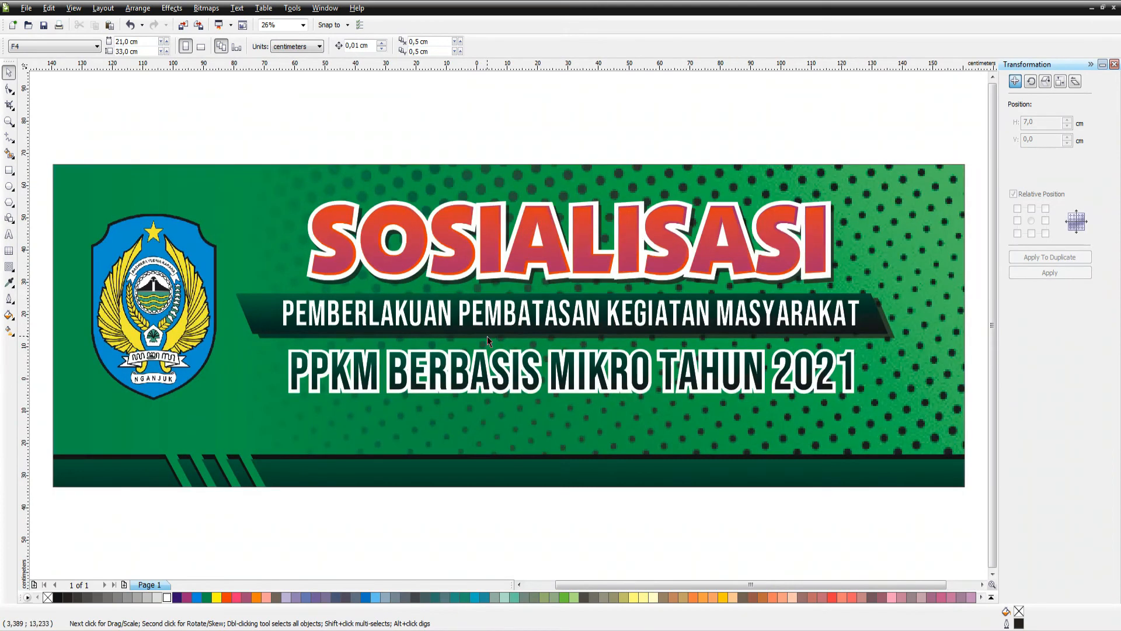
{"action": "left_click", "coordinate": [519, 366]}
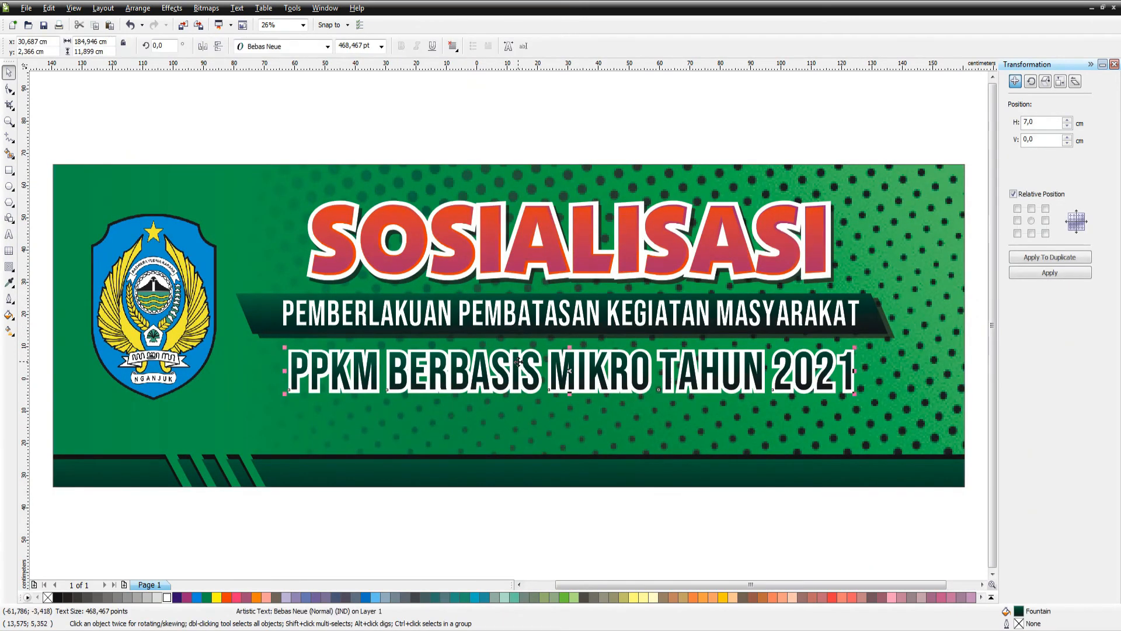
{"action": "key", "text": "g"}
{"action": "left_click_drag", "start_coordinate": [586, 417], "coordinate": [586, 338]}
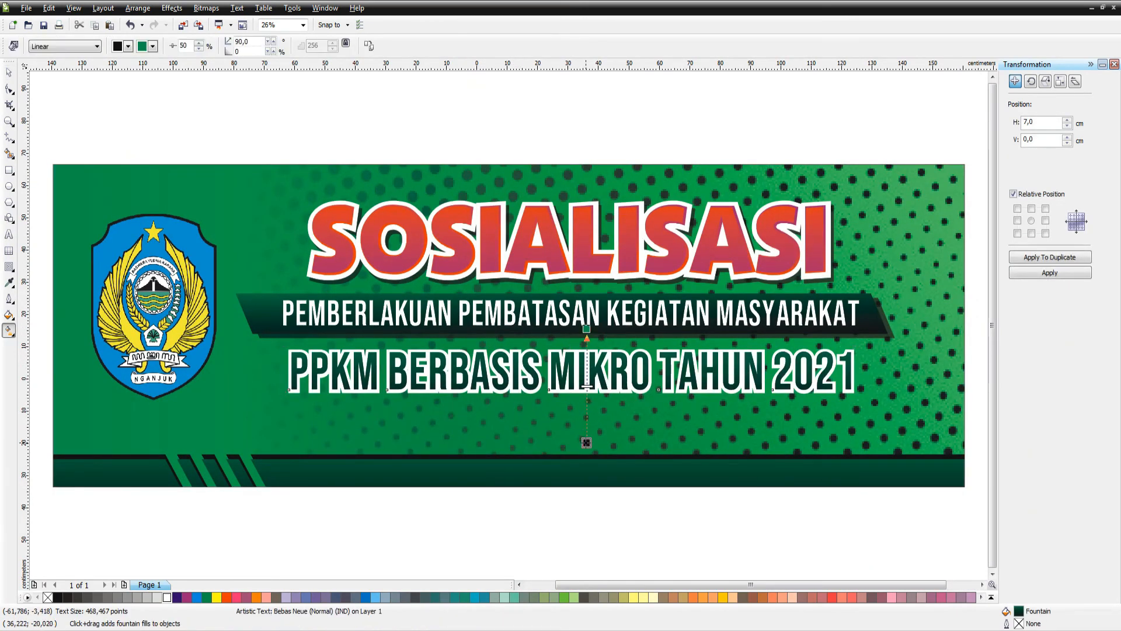
{"action": "key", "text": "space"}
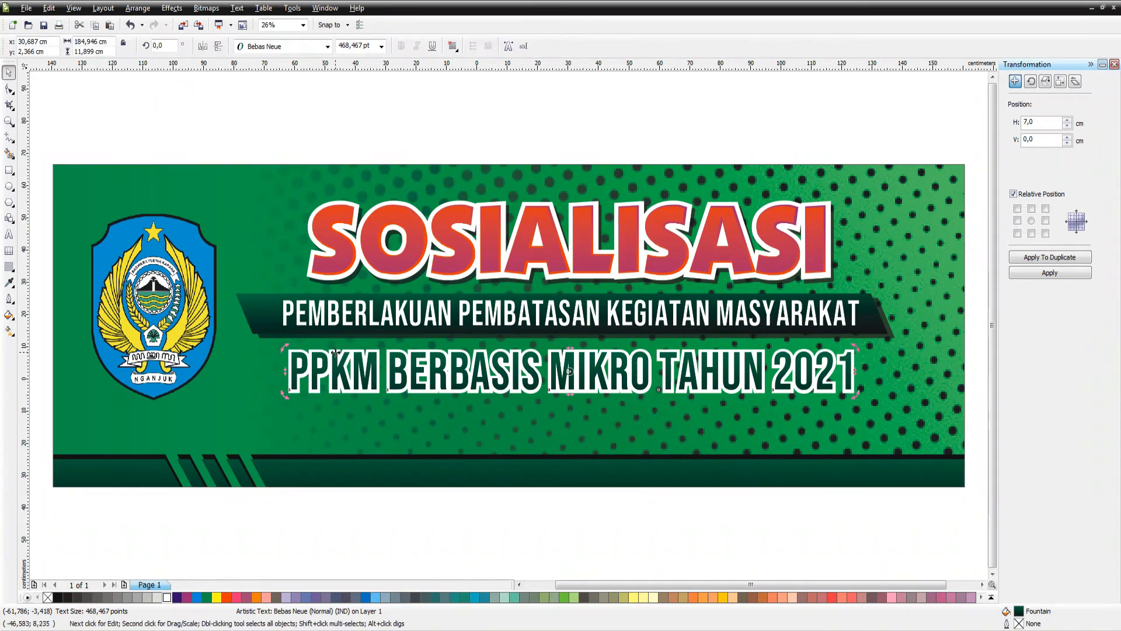
Step: Replace the white contour around the "PPKM BERBASIS MIKRO TAHUN 2021" line with a separated 2.0 cm outside contour
{"action": "key", "text": "ctrl+q"}
{"action": "key", "text": "Delete"}
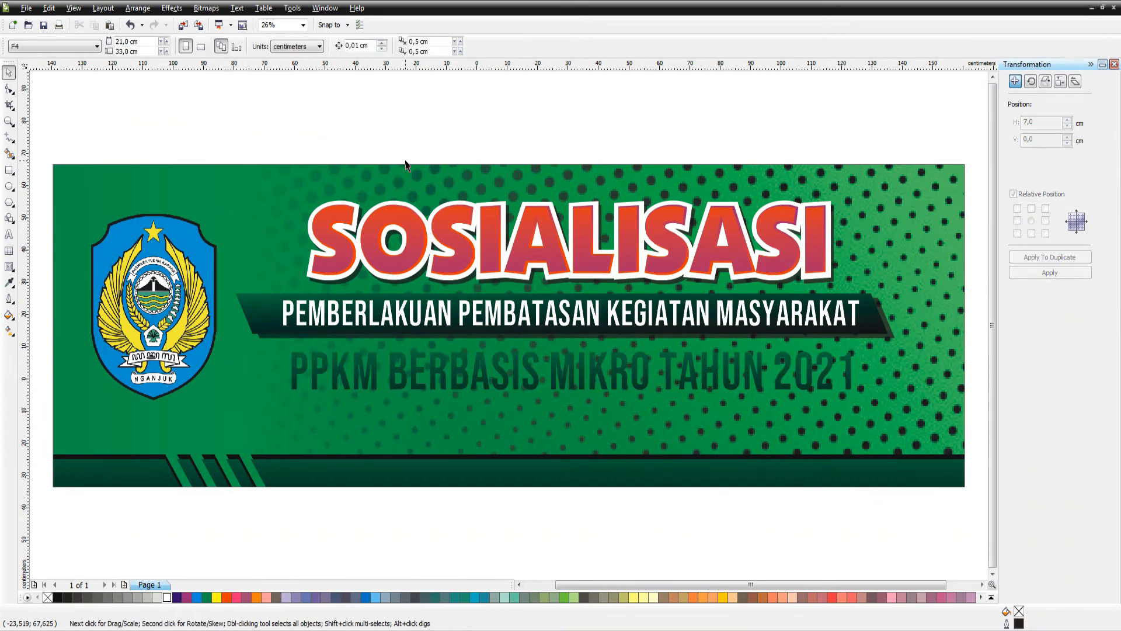
{"action": "left_click", "coordinate": [404, 367]}
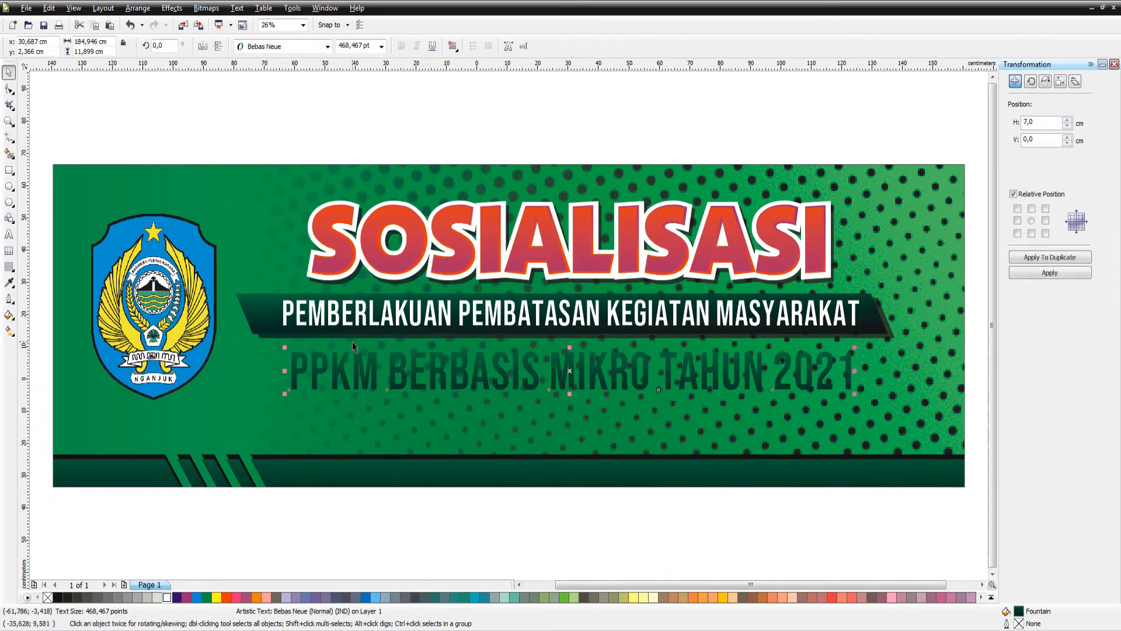
{"action": "left_click", "coordinate": [9, 267]}
{"action": "left_click", "coordinate": [376, 43]}
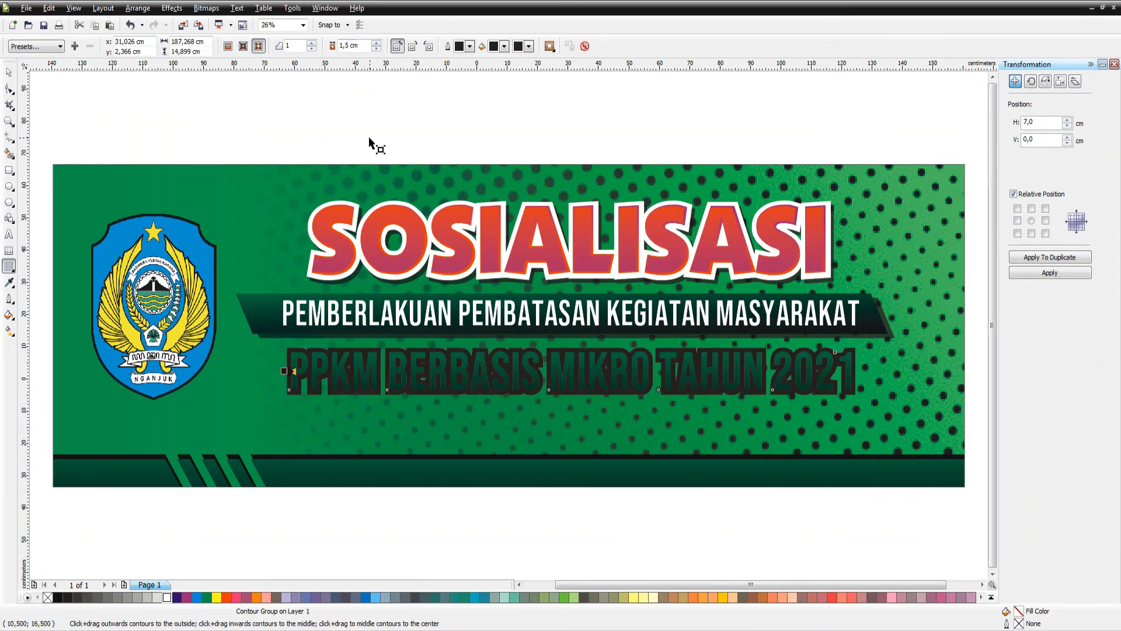
{"action": "left_click", "coordinate": [377, 43]}
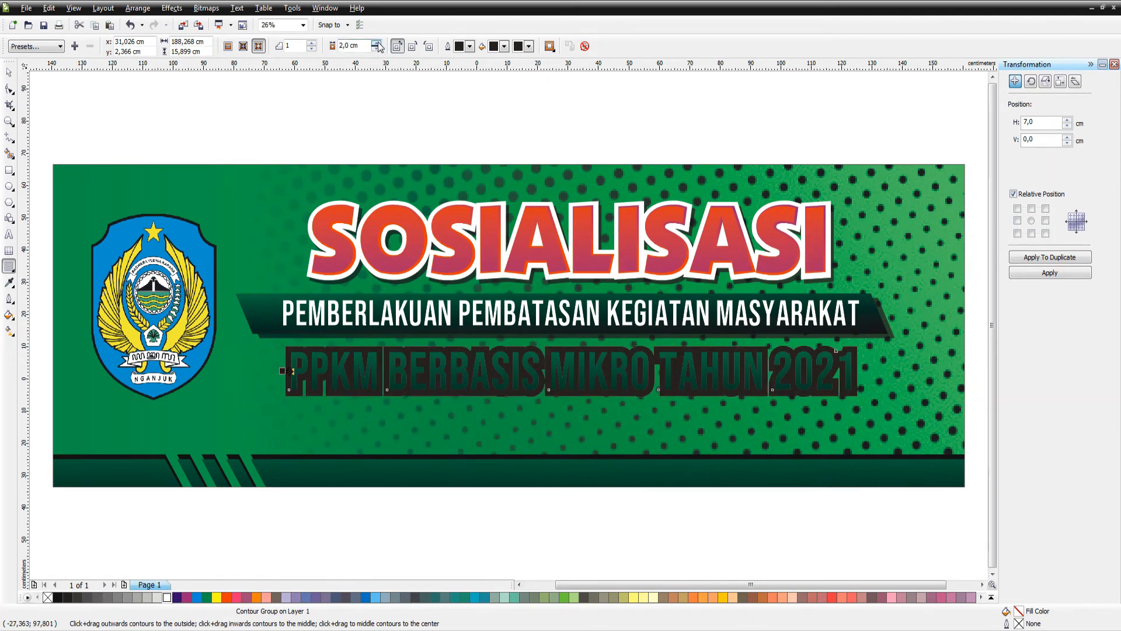
{"action": "key", "text": "space"}
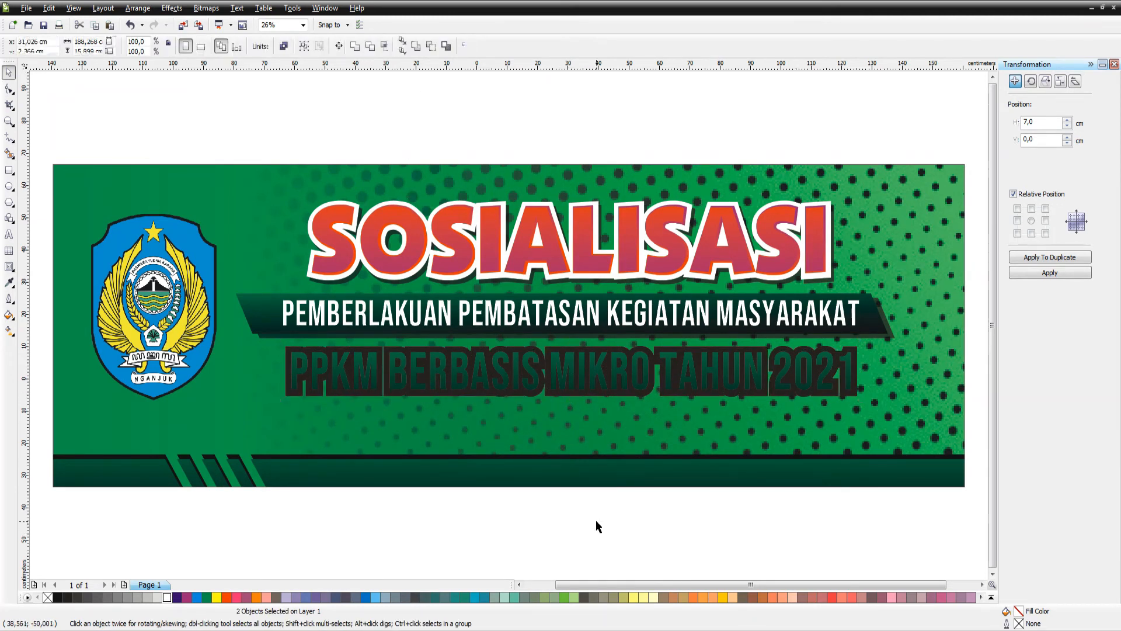
Step: Fill the separated contour shape behind the "PPKM BERBASIS MIKRO TAHUN 2021" line with white
{"action": "left_click", "coordinate": [595, 522]}
{"action": "left_click", "coordinate": [548, 350]}
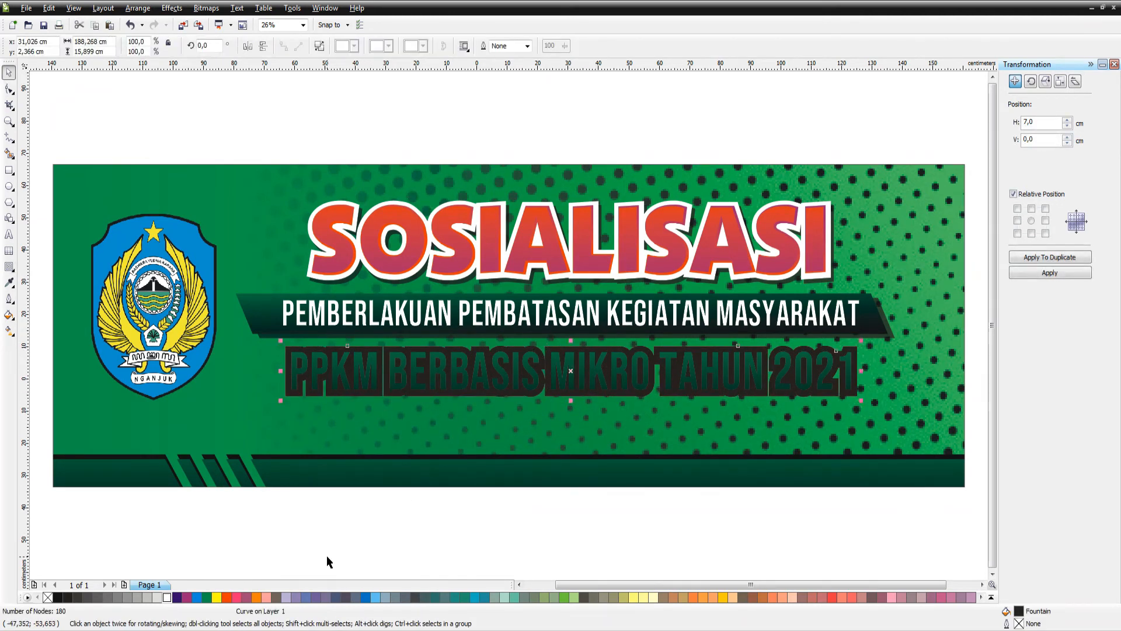
{"action": "left_click", "coordinate": [167, 596]}
{"action": "left_click", "coordinate": [662, 530]}
{"action": "scroll", "coordinate": [670, 377], "scroll_direction": "up", "scroll_amount": 1}
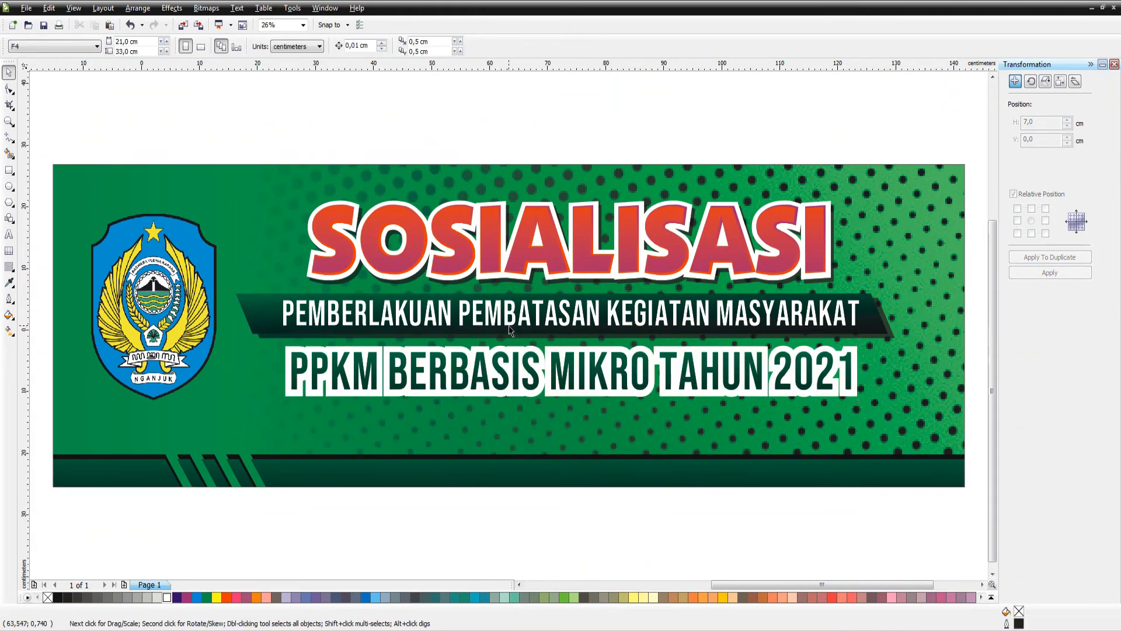
Step: Duplicate the "PPKM BERBASIS MIKRO TAHUN 2021" text directly below and change the copy to "DESA JINTEL KEC. REJOSO KAB. NGANJUK"
{"action": "scroll", "coordinate": [461, 332], "scroll_direction": "down", "scroll_amount": 1}
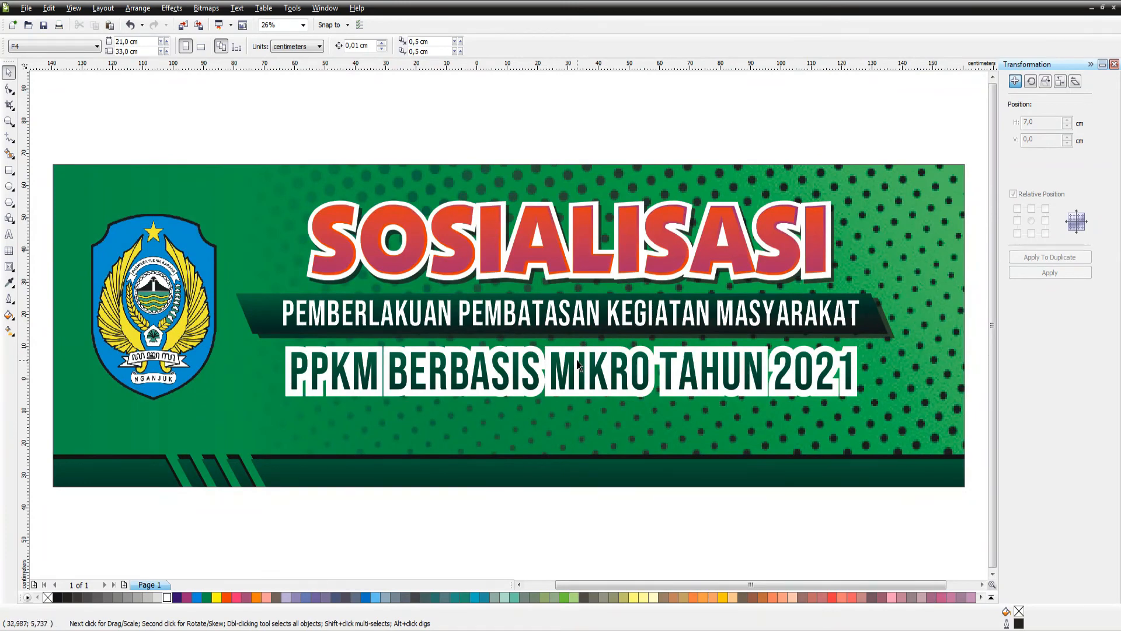
{"action": "left_click_drag", "start_coordinate": [572, 360], "coordinate": [571, 418]}
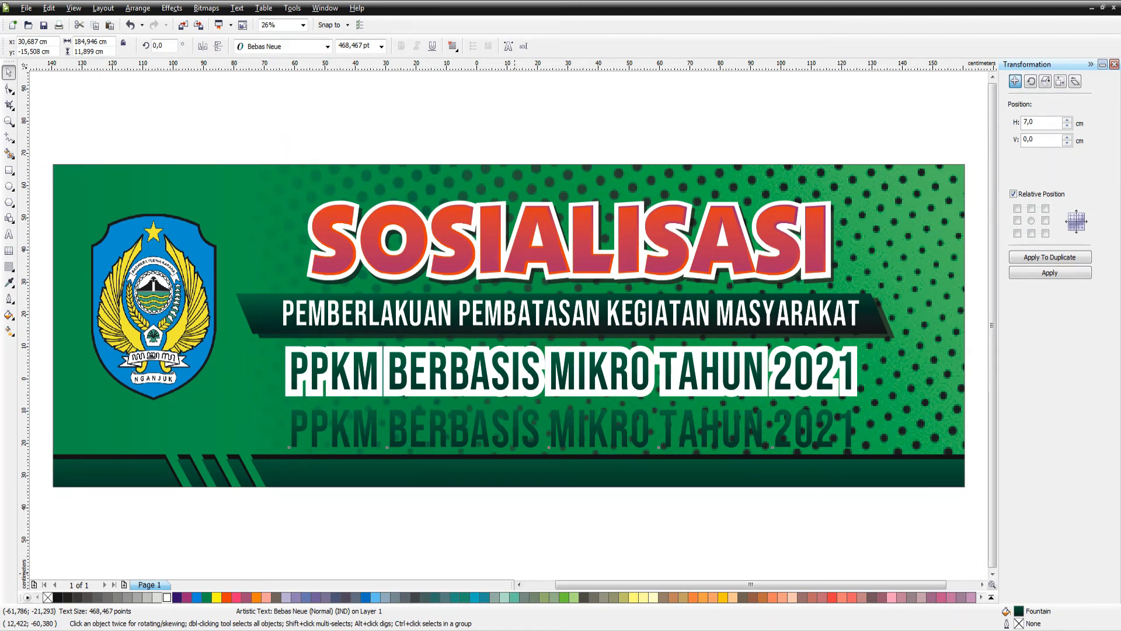
{"action": "left_click", "coordinate": [486, 434]}
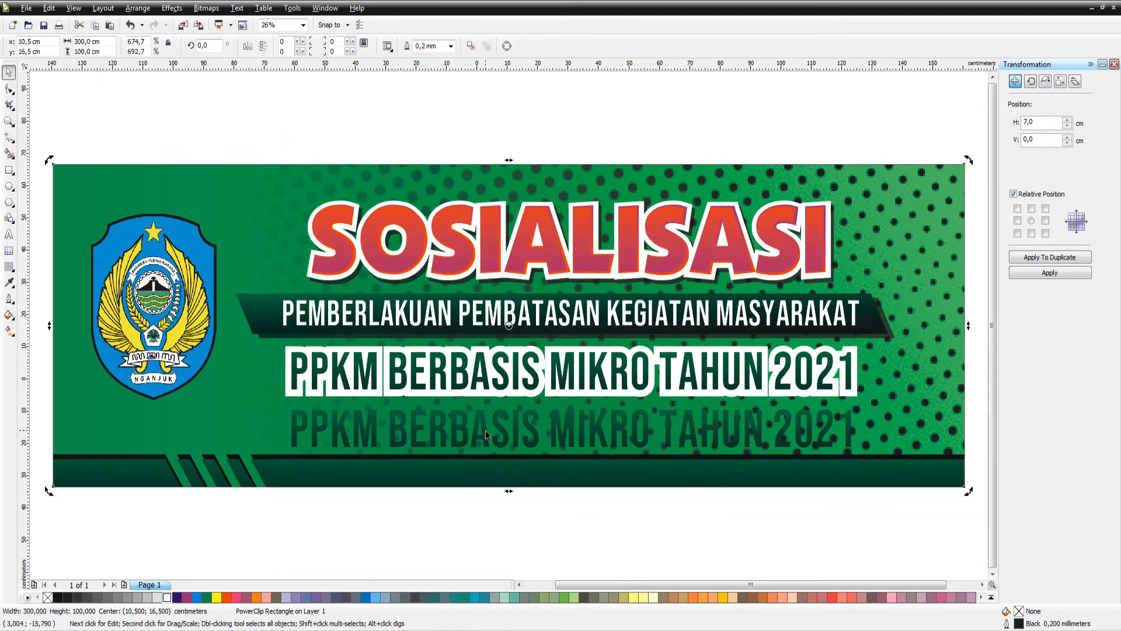
{"action": "double_click", "coordinate": [485, 435]}
{"action": "key", "text": "ctrl+a"}
{"action": "type", "text": "DESA"}
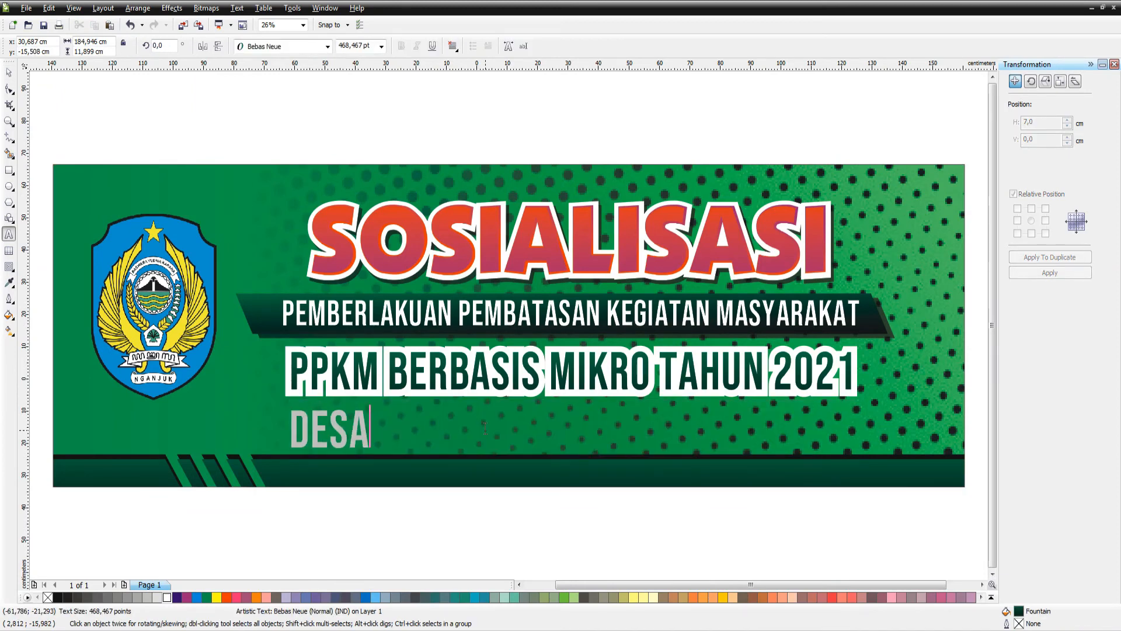
{"action": "type", "text": " JINT"}
{"action": "key", "text": "BackSpace"}
{"action": "type", "text": "NT"}
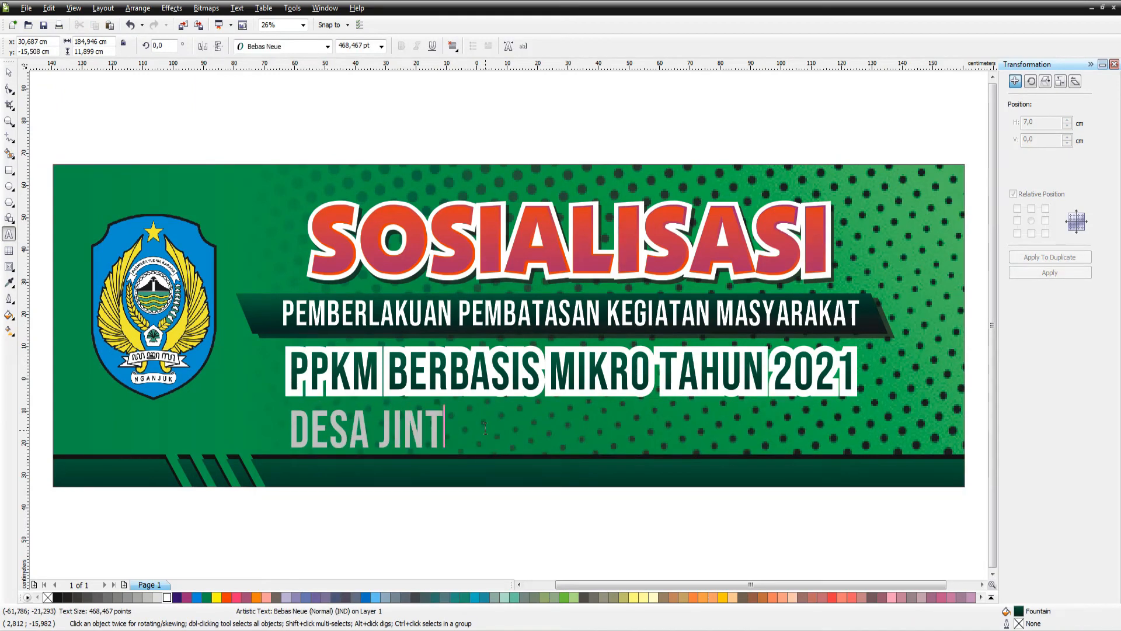
{"action": "type", "text": "EL KEC. REJOS"}
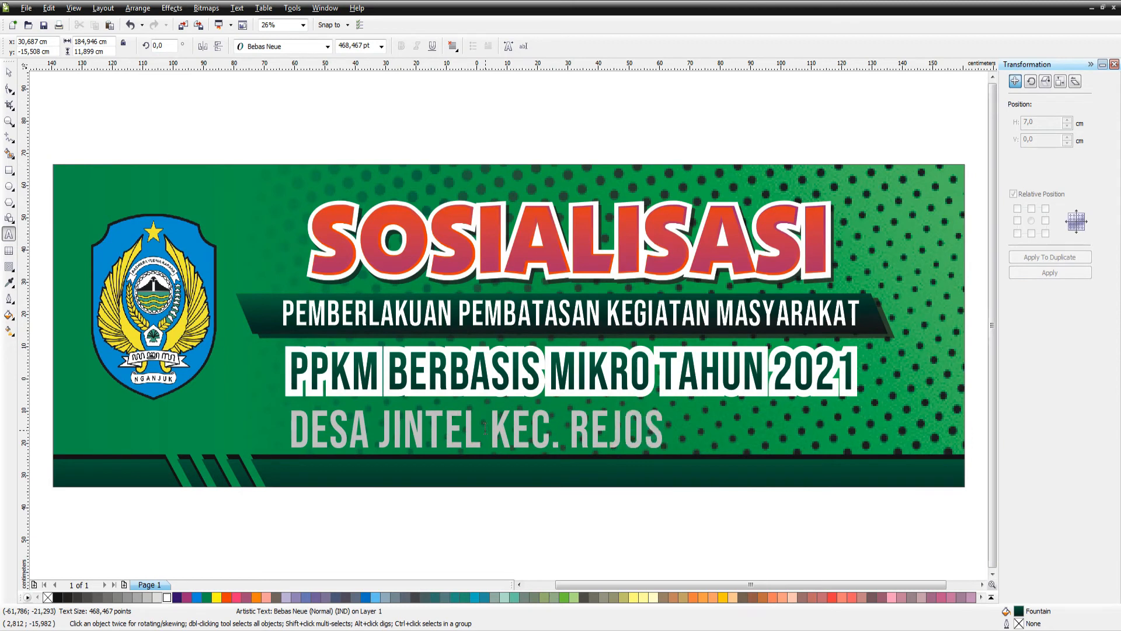
{"action": "type", "text": "O KAB. NG"}
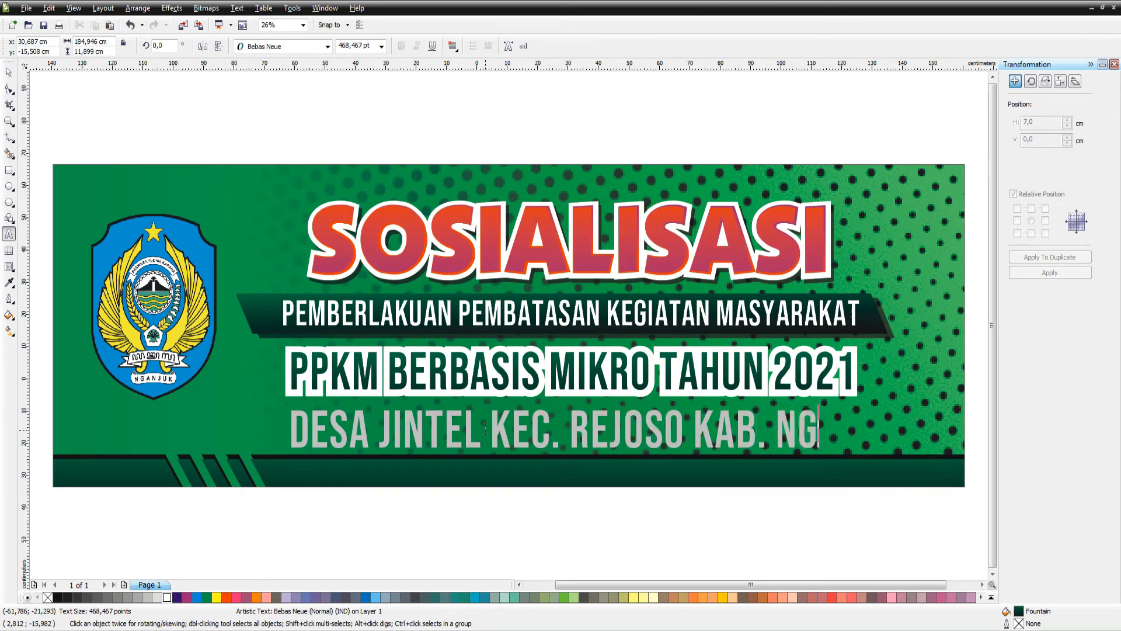
{"action": "type", "text": "ANJUK"}
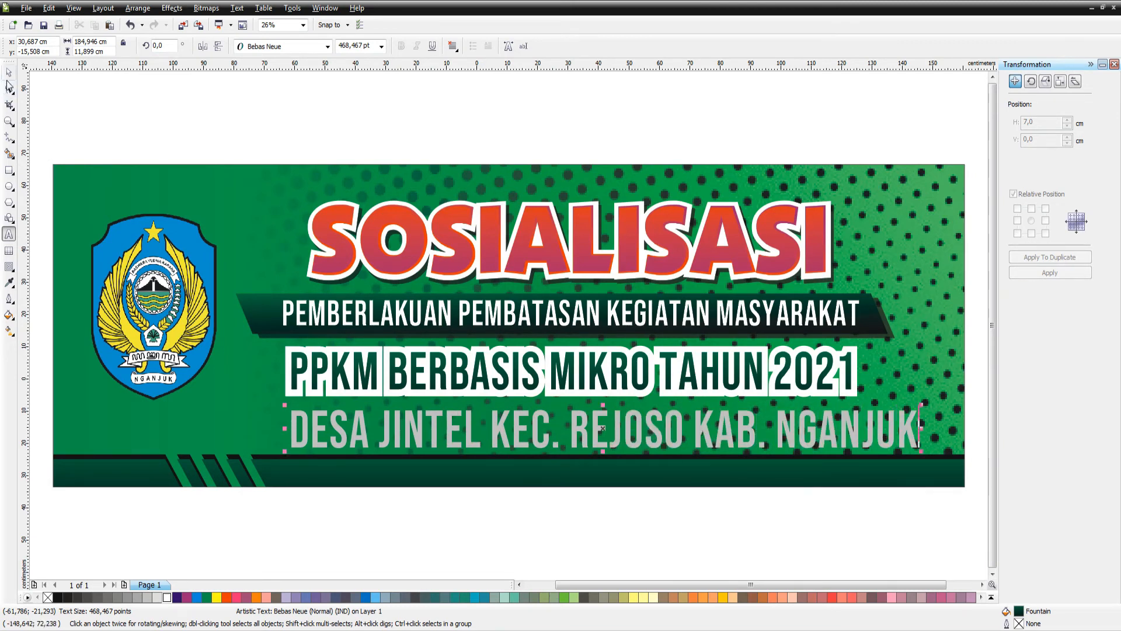
{"action": "left_click", "coordinate": [8, 71]}
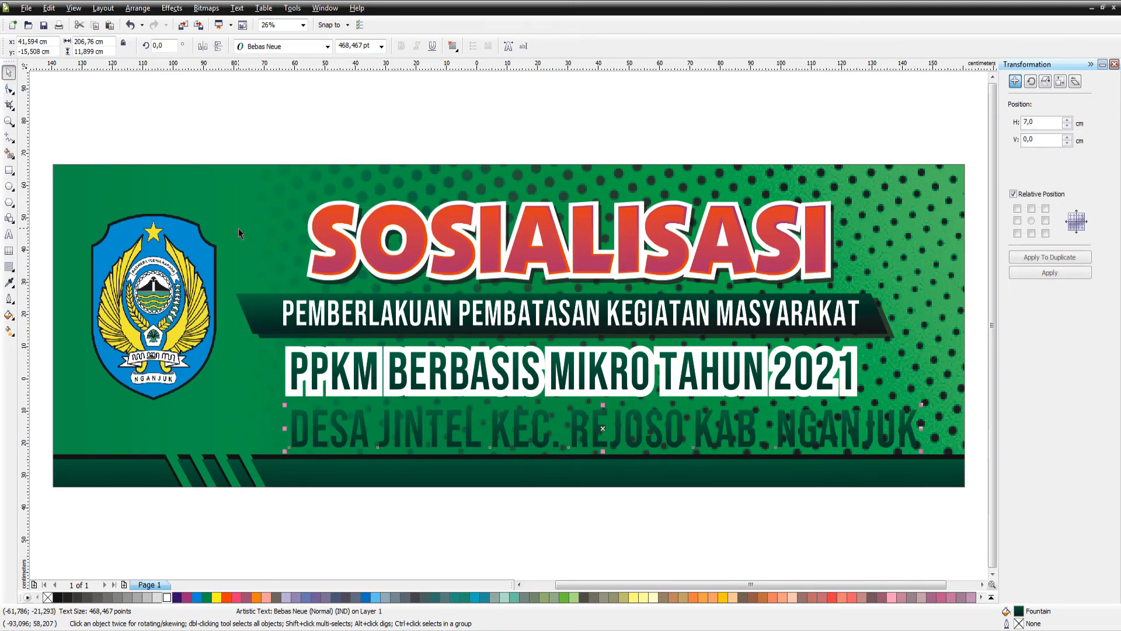
Step: Centre the "DESA JINTEL KEC. REJOSO KAB. NGANJUK" line under the PPKM line and copy the SOSIALISASI title's gradient fill onto it
{"action": "left_click", "coordinate": [412, 379], "text": "shift"}
{"action": "key", "text": "c"}
{"action": "left_click", "coordinate": [513, 490]}
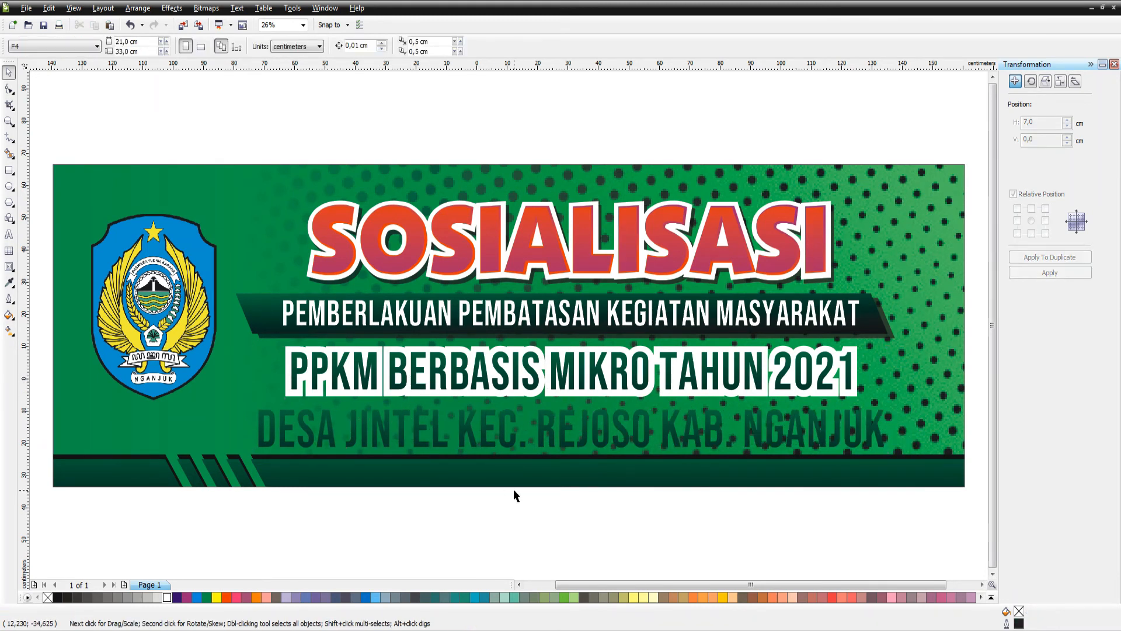
{"action": "left_click", "coordinate": [540, 438]}
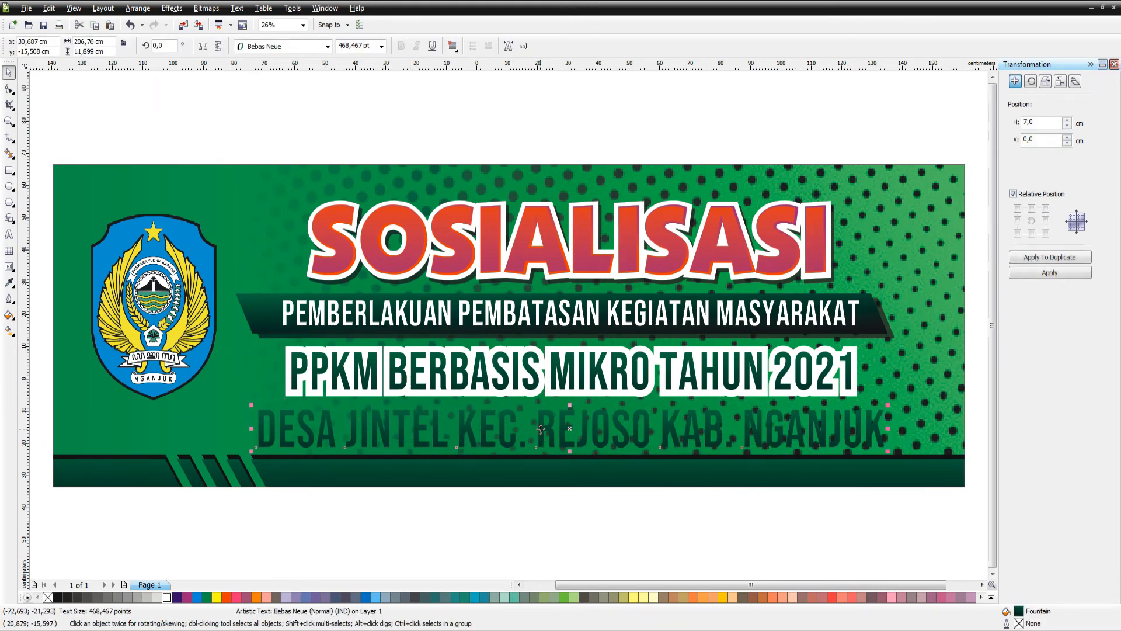
{"action": "left_click", "coordinate": [450, 263]}
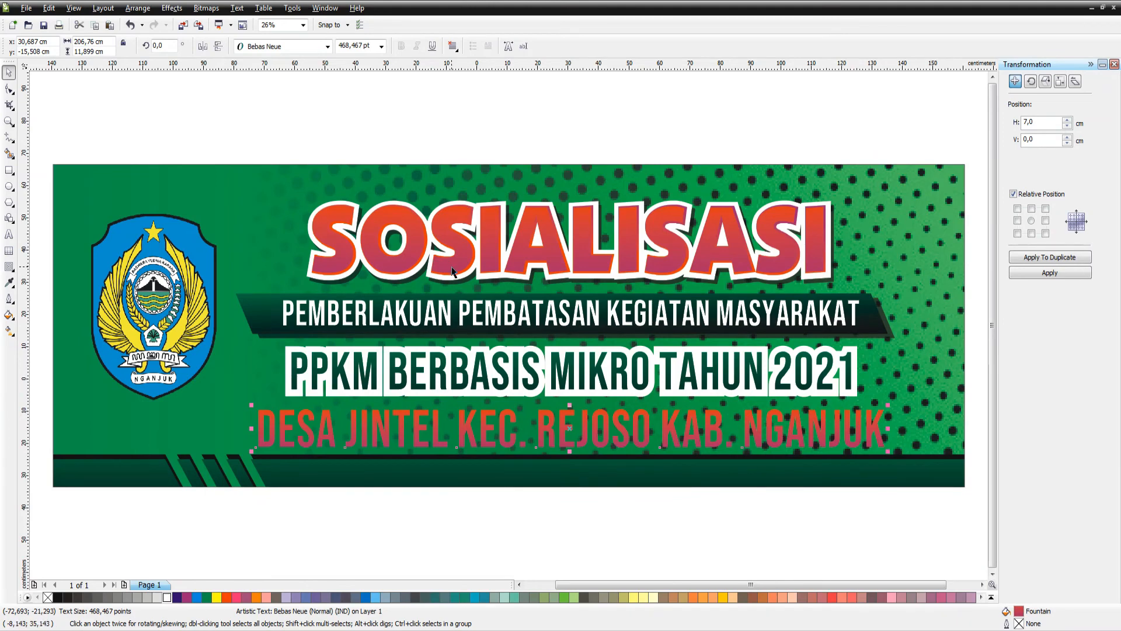
Step: Add a 1.5 cm outside contour around the "DESA JINTEL KEC. REJOSO KAB. NGANJUK" line and break it apart
{"action": "left_click", "coordinate": [8, 268]}
{"action": "left_click", "coordinate": [259, 46]}
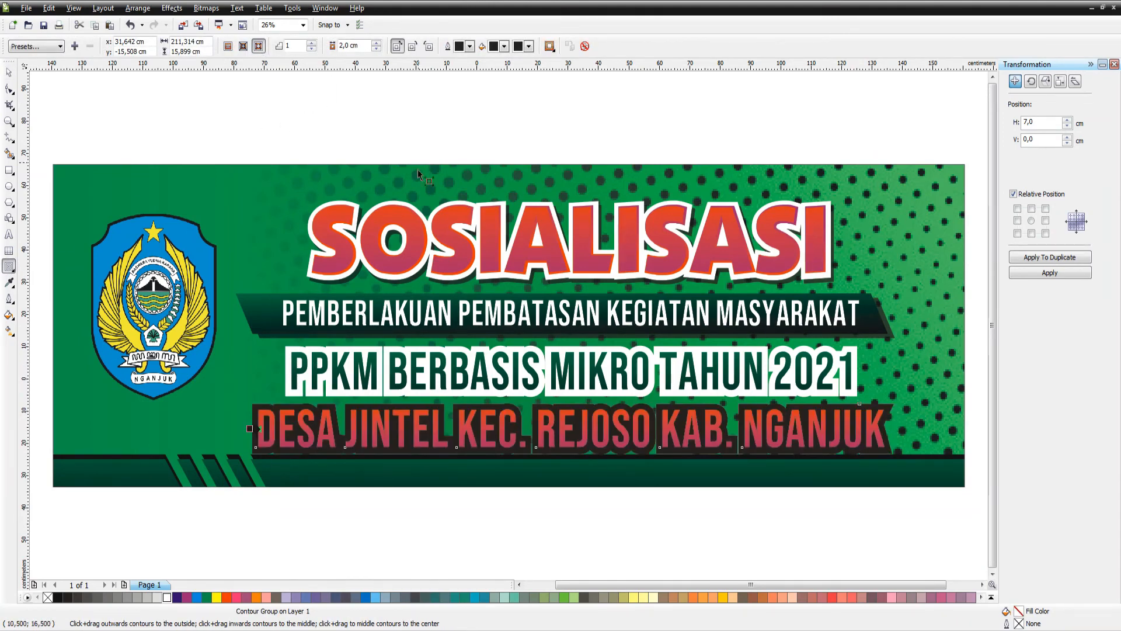
{"action": "left_click_drag", "start_coordinate": [351, 45], "coordinate": [252, 52]}
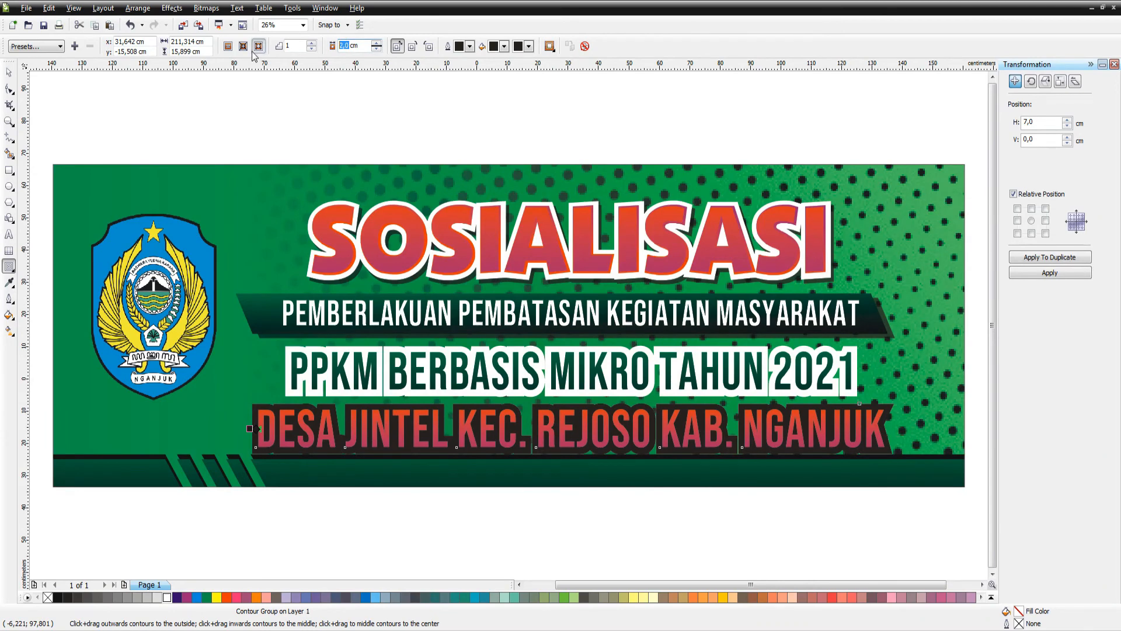
{"action": "key", "text": "Return"}
{"action": "key", "text": "ctrl+k"}
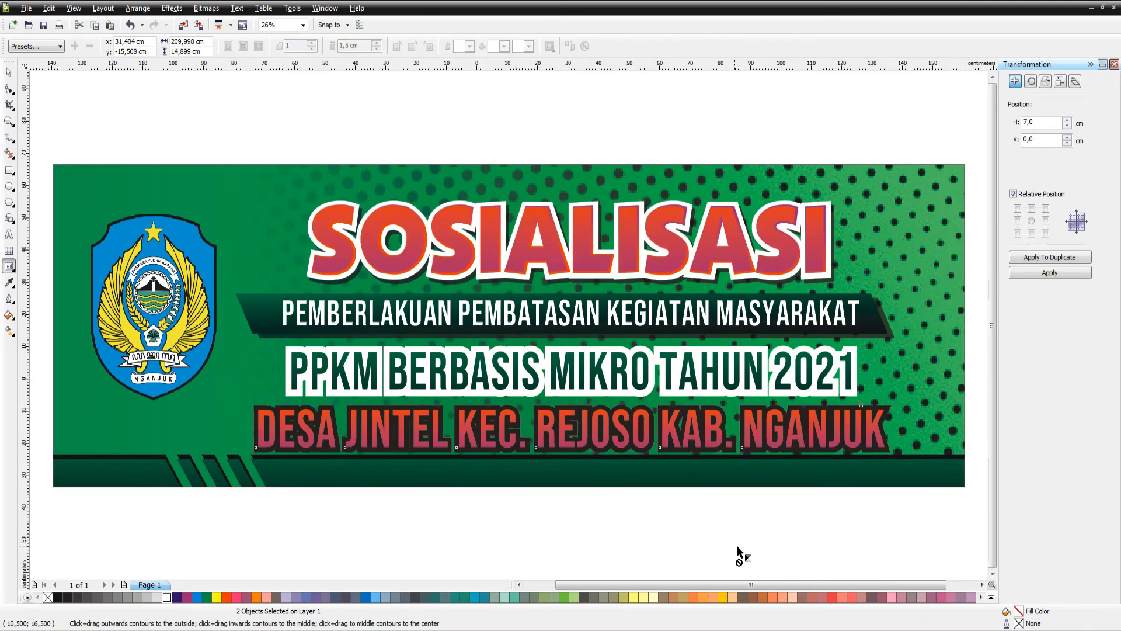
Step: Fill the separated contour shape behind the "DESA JINTEL KEC. REJOSO KAB. NGANJUK" line with white
{"action": "key", "text": "space"}
{"action": "left_click", "coordinate": [737, 545]}
{"action": "left_click", "coordinate": [750, 429]}
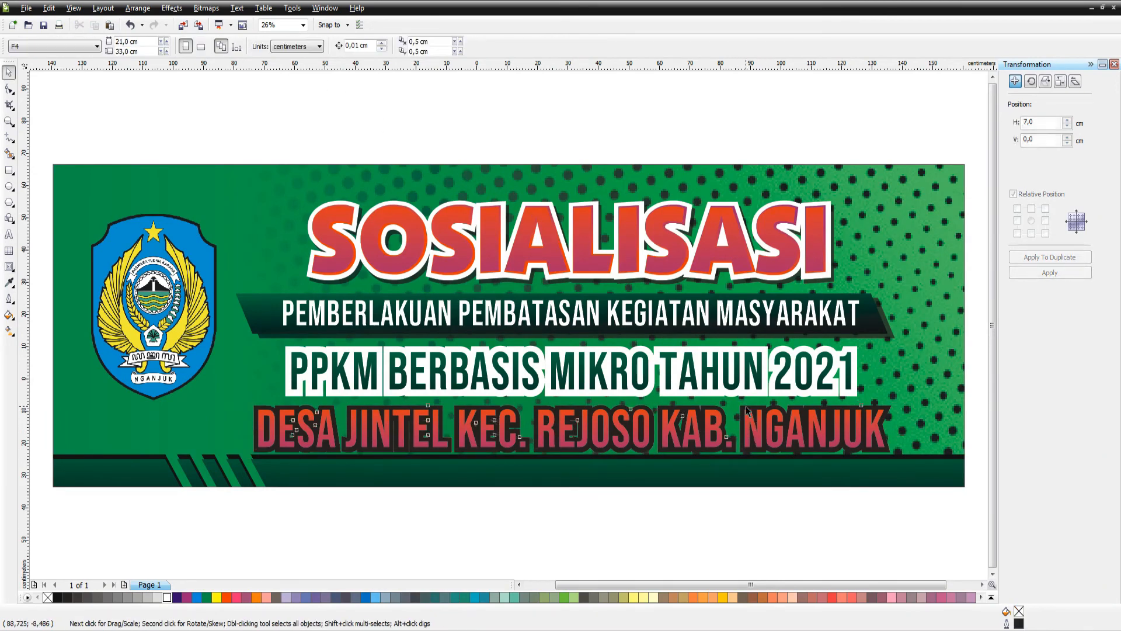
{"action": "left_click", "coordinate": [167, 597]}
{"action": "left_click", "coordinate": [790, 492]}
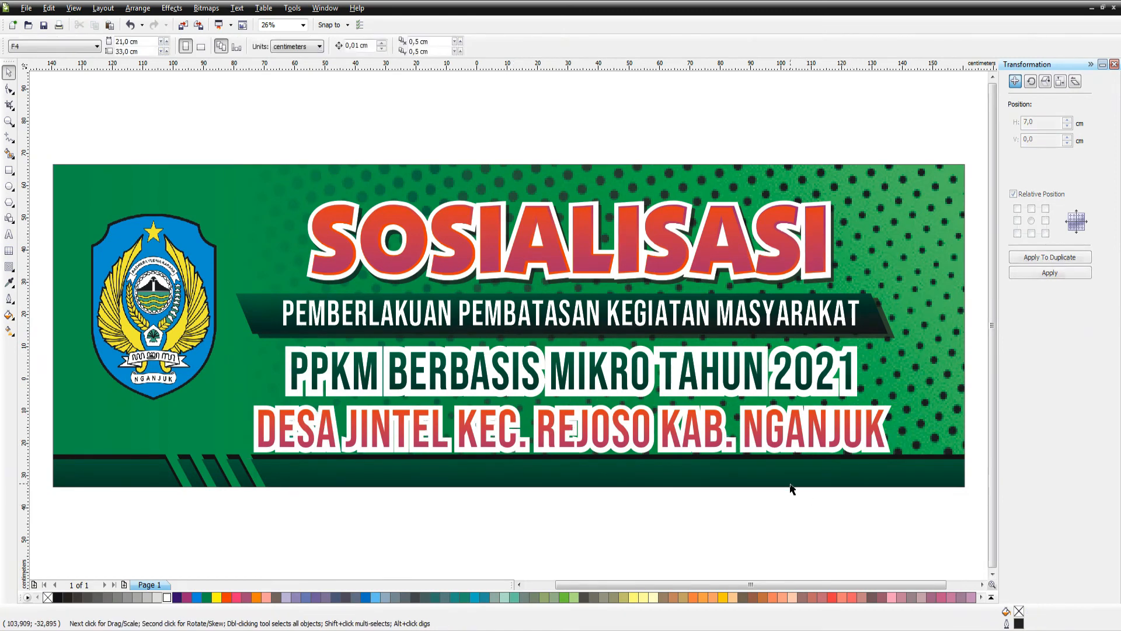
Step: Edit the background's PowerClip contents and move the dark bottom bar with its slanted stripes slightly lower
{"action": "left_click", "coordinate": [781, 481], "text": "ctrl"}
{"action": "scroll", "coordinate": [730, 492], "scroll_direction": "down", "scroll_amount": 2}
{"action": "left_click_drag", "start_coordinate": [109, 274], "coordinate": [642, 368]}
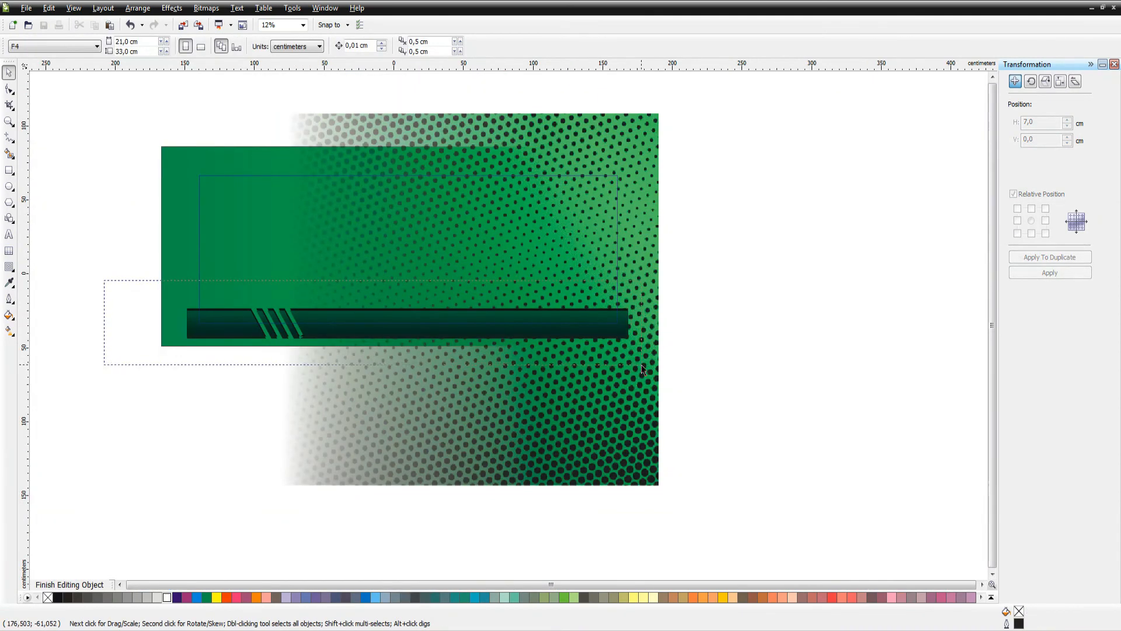
{"action": "left_click_drag", "start_coordinate": [511, 323], "coordinate": [510, 329]}
{"action": "left_click", "coordinate": [754, 335], "text": "ctrl"}
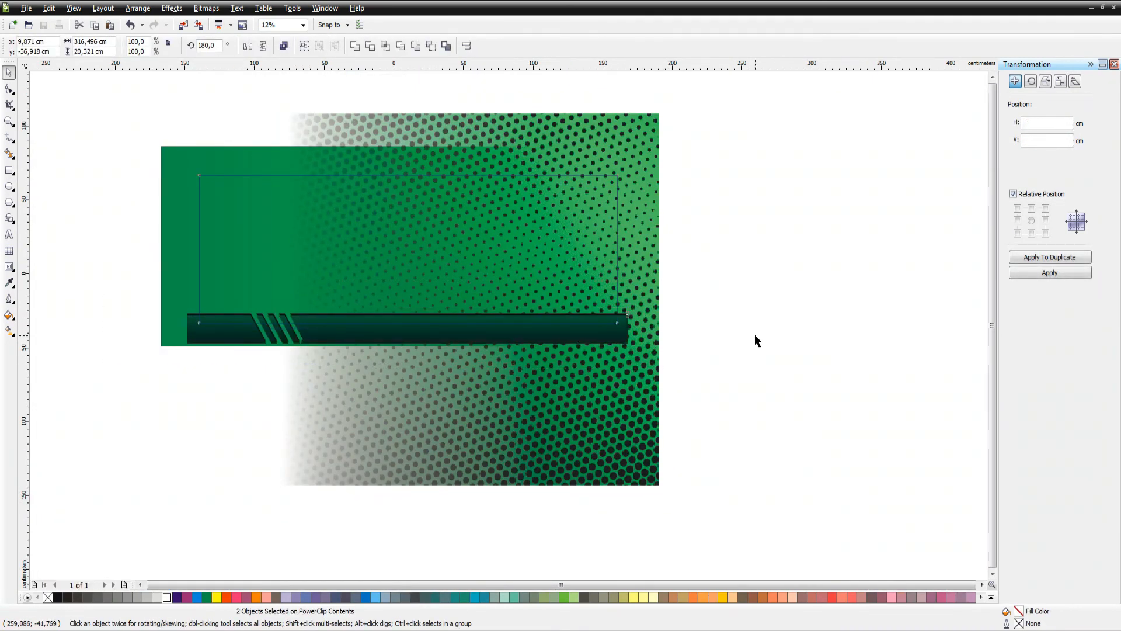
Step: Group the "DESA JINTEL KEC. REJOSO KAB. NGANJUK" line with its contour, move it slightly lower and centre it under the PPKM line
{"action": "scroll", "coordinate": [626, 340], "scroll_direction": "up", "scroll_amount": 2}
{"action": "left_click_drag", "start_coordinate": [908, 520], "coordinate": [248, 394]}
{"action": "key", "text": "ctrl+g"}
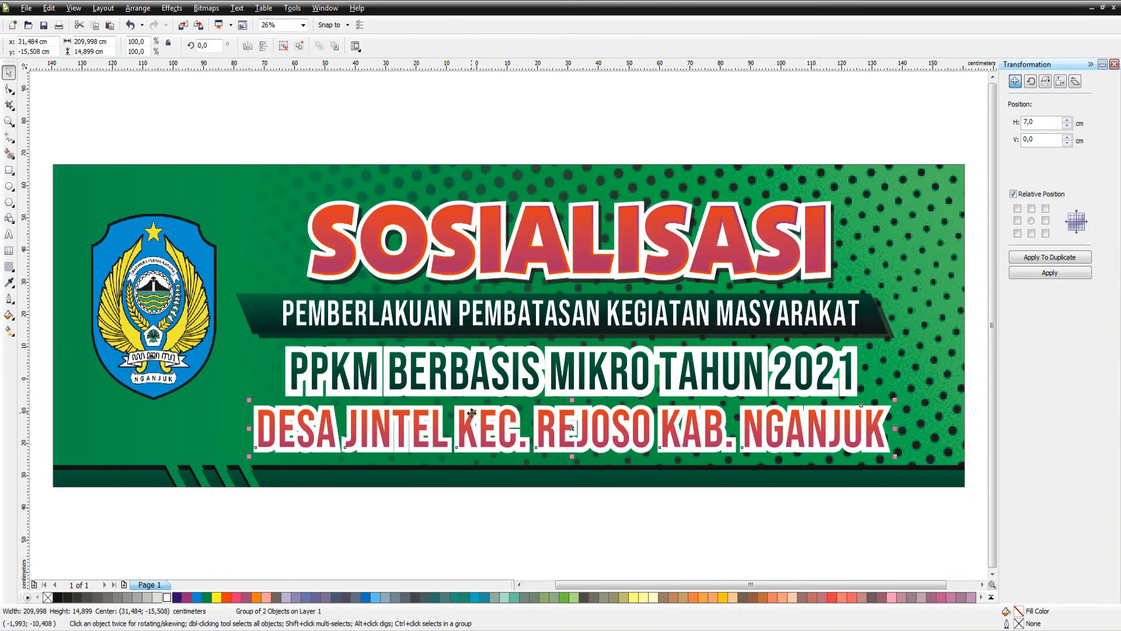
{"action": "left_click_drag", "start_coordinate": [472, 414], "coordinate": [472, 417]}
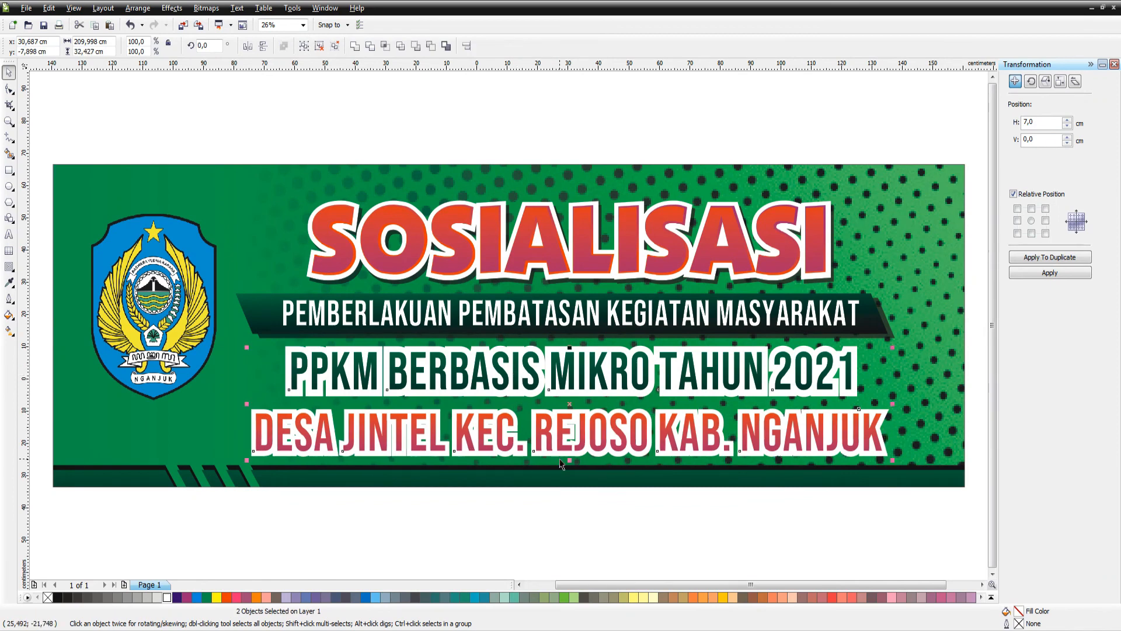
{"action": "left_click", "coordinate": [593, 514]}
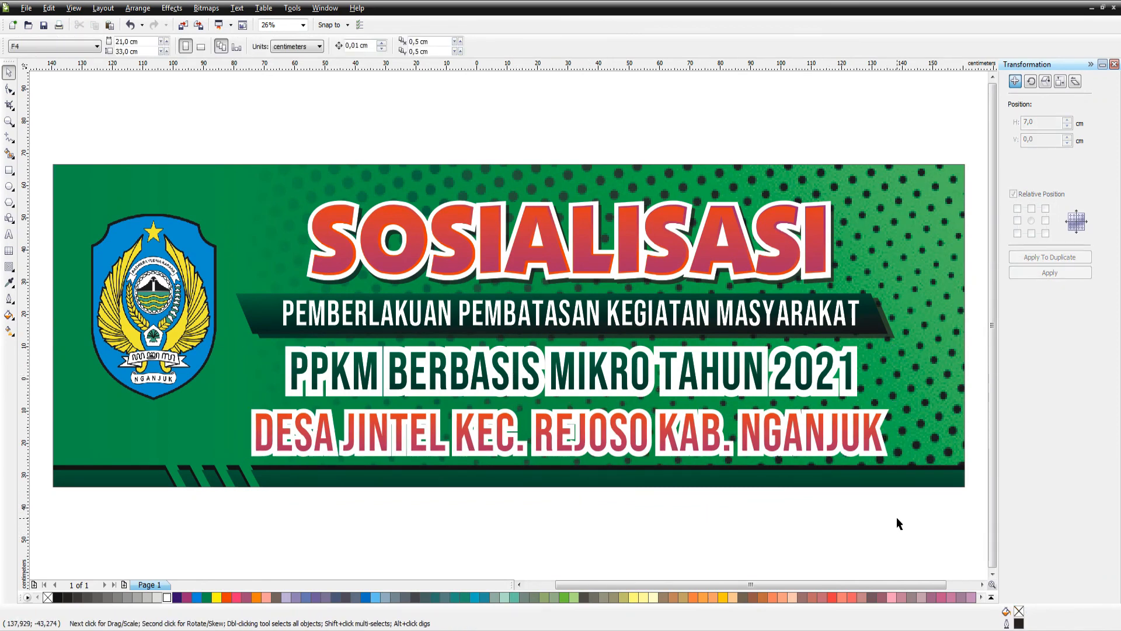
Step: Group all the banner's text lines and raise them slightly, and move the emblem down about 2.5 cm
{"action": "left_click_drag", "start_coordinate": [899, 522], "coordinate": [173, 158]}
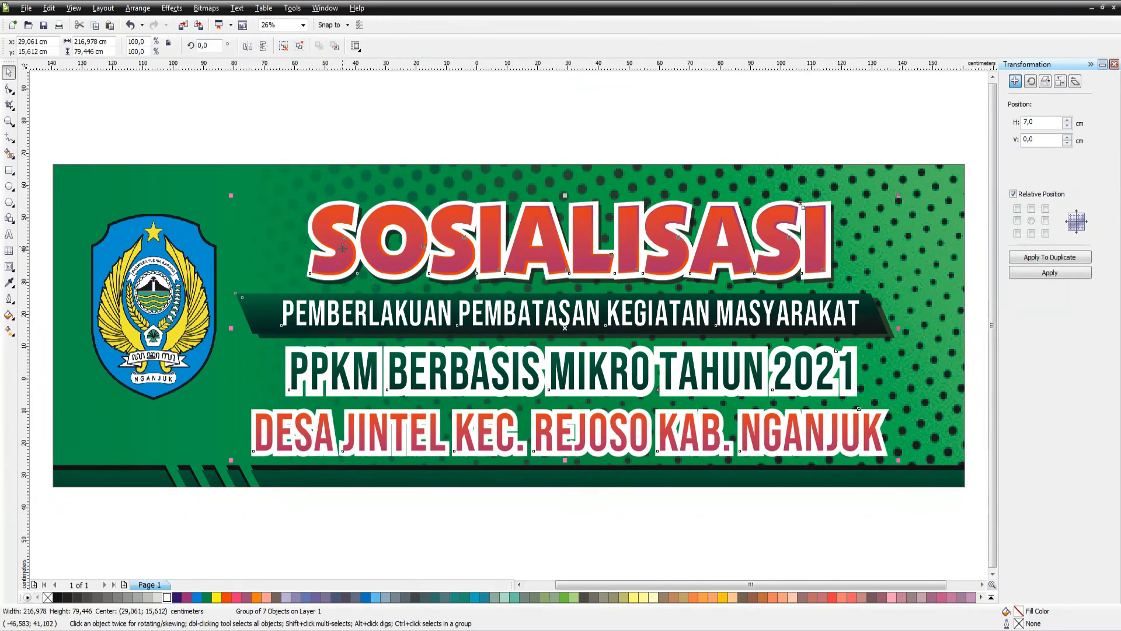
{"action": "key", "text": "ctrl+u"}
{"action": "left_click", "coordinate": [266, 130]}
{"action": "left_click", "coordinate": [140, 273]}
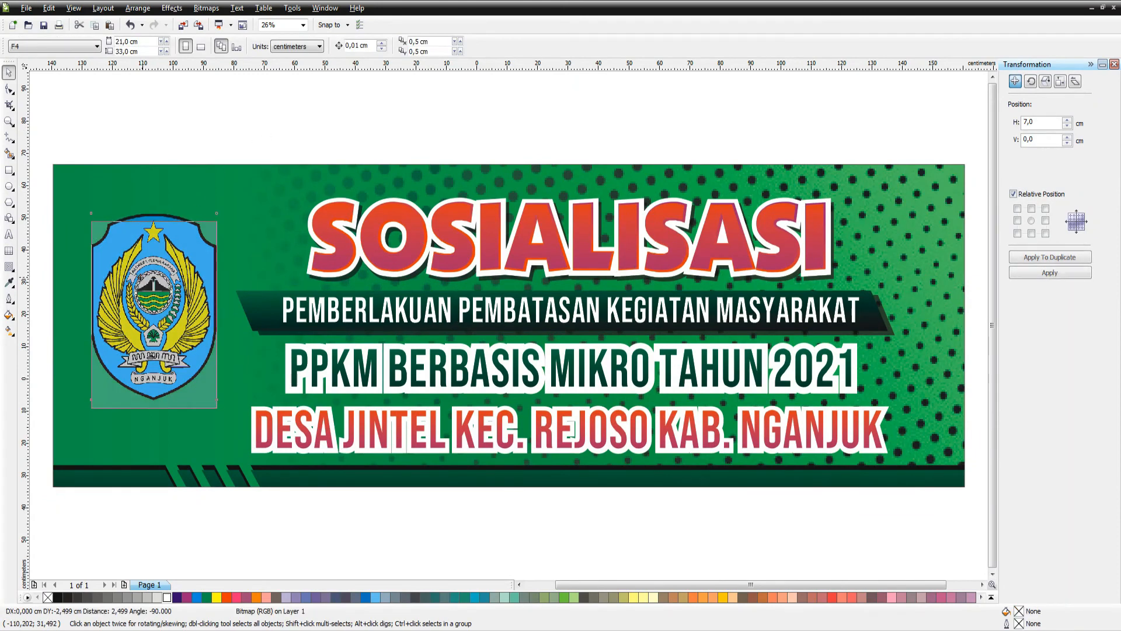
{"action": "left_click", "coordinate": [262, 124]}
Step: Save the document containing the finished banner design
{"action": "scroll", "coordinate": [509, 330], "scroll_direction": "down", "scroll_amount": 2}
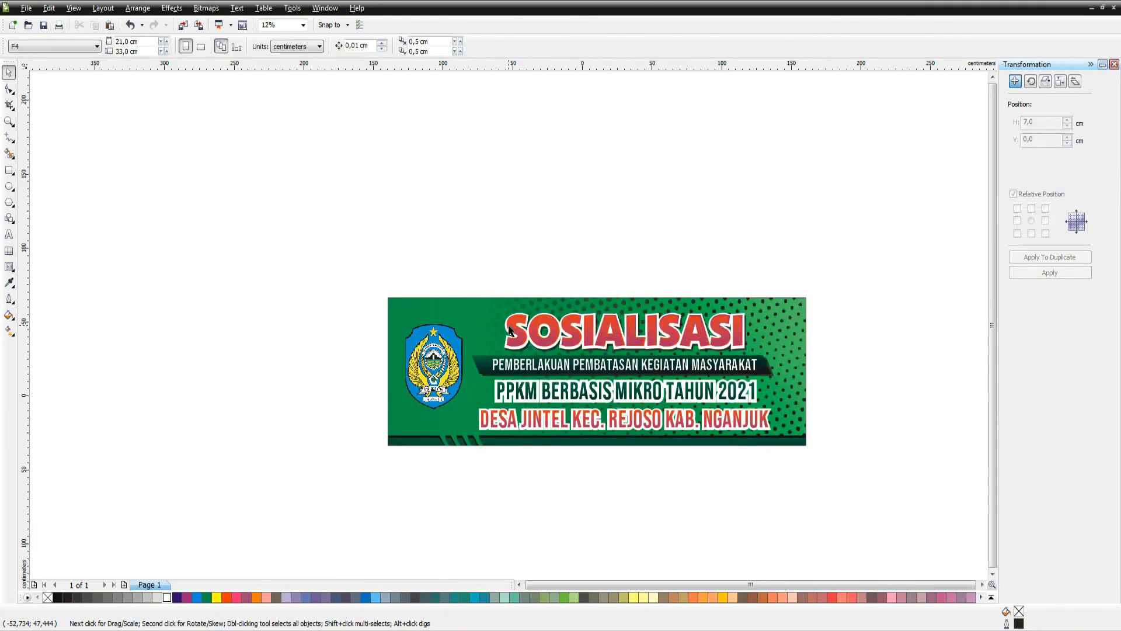
{"action": "key", "text": "F4"}
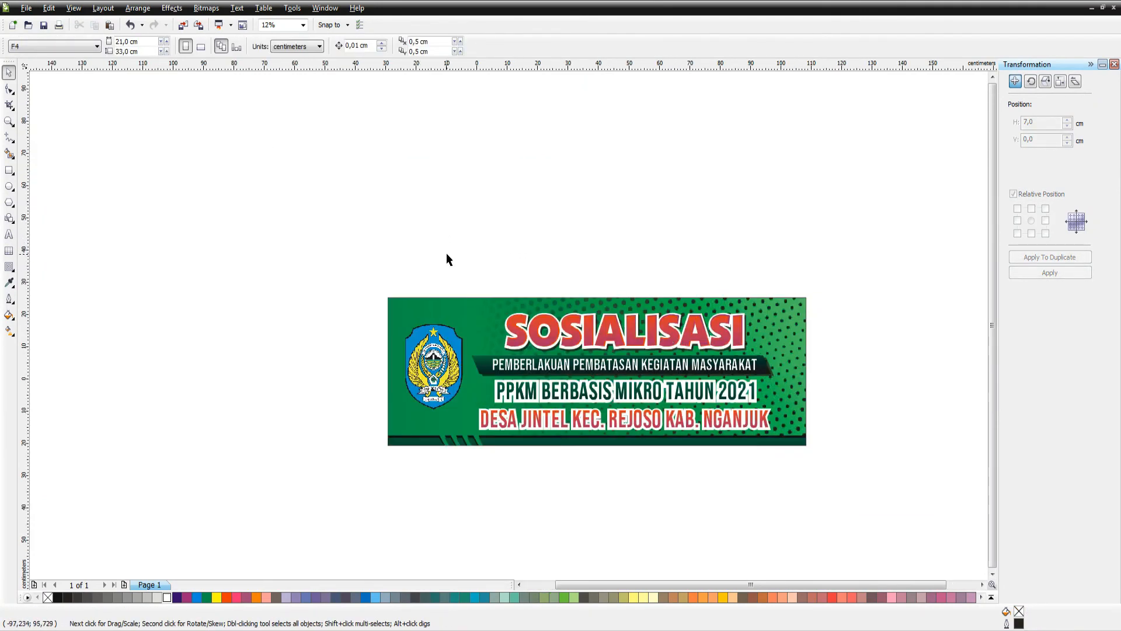
{"action": "scroll", "coordinate": [467, 258], "scroll_direction": "down", "scroll_amount": 2}
{"action": "key", "text": "z"}
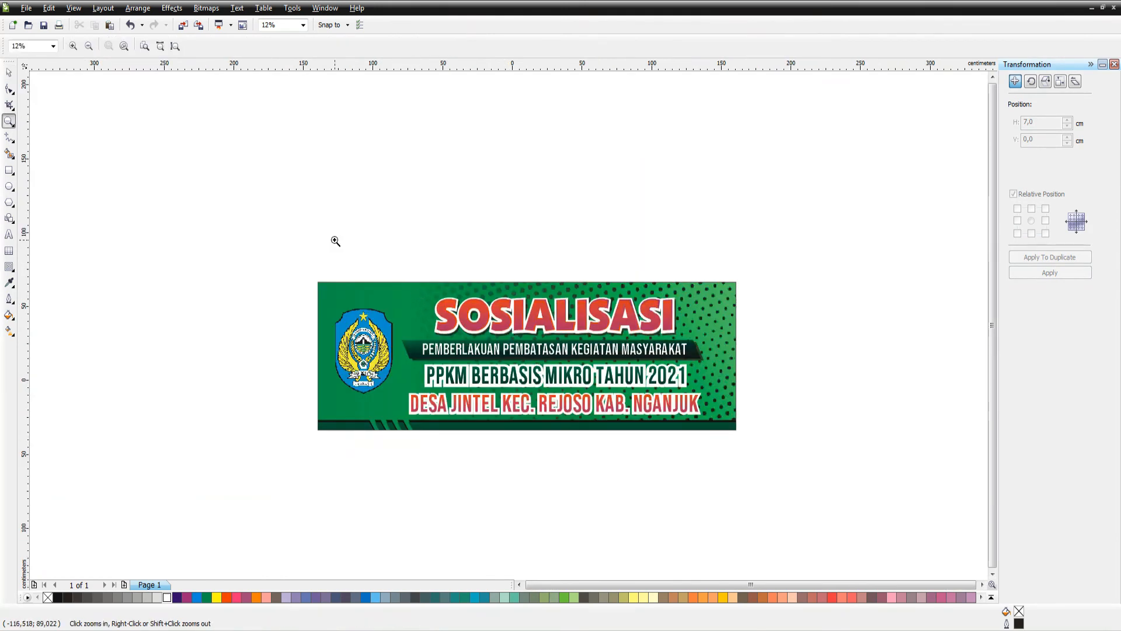
{"action": "left_click_drag", "start_coordinate": [185, 165], "coordinate": [876, 563]}
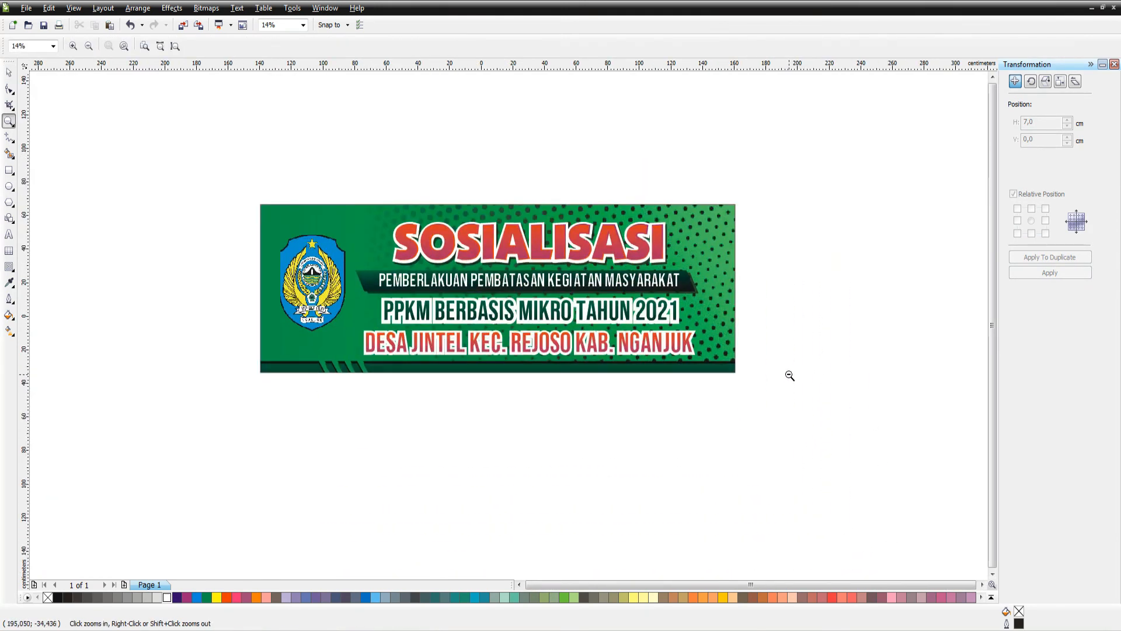
{"action": "key", "text": "space"}
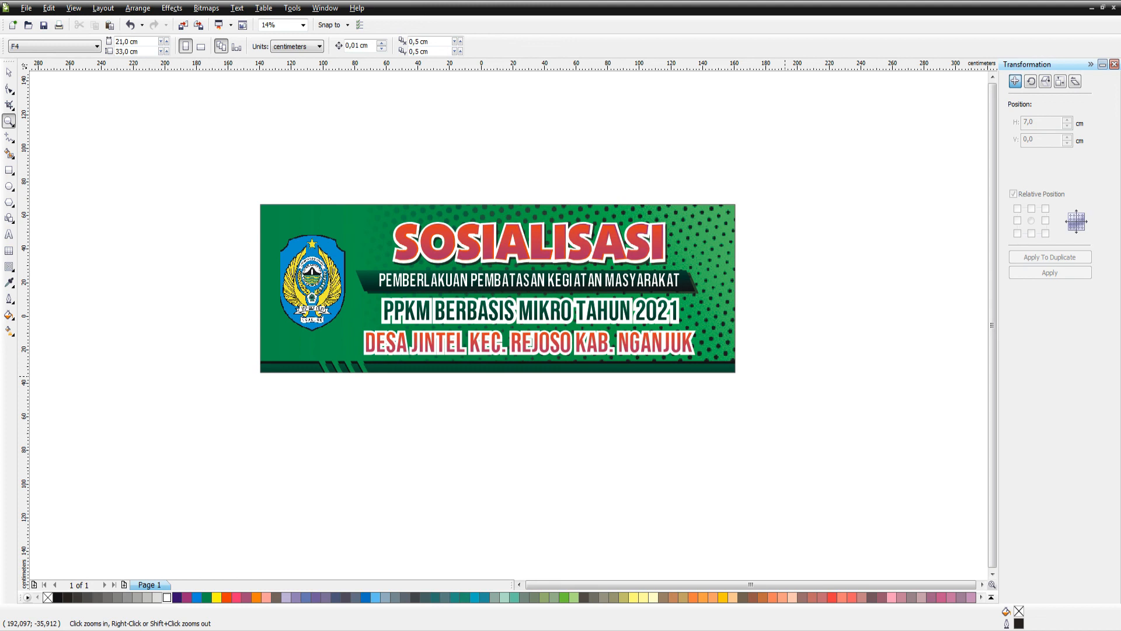
{"action": "key", "text": "space"}
{"action": "key", "text": "ctrl+s"}
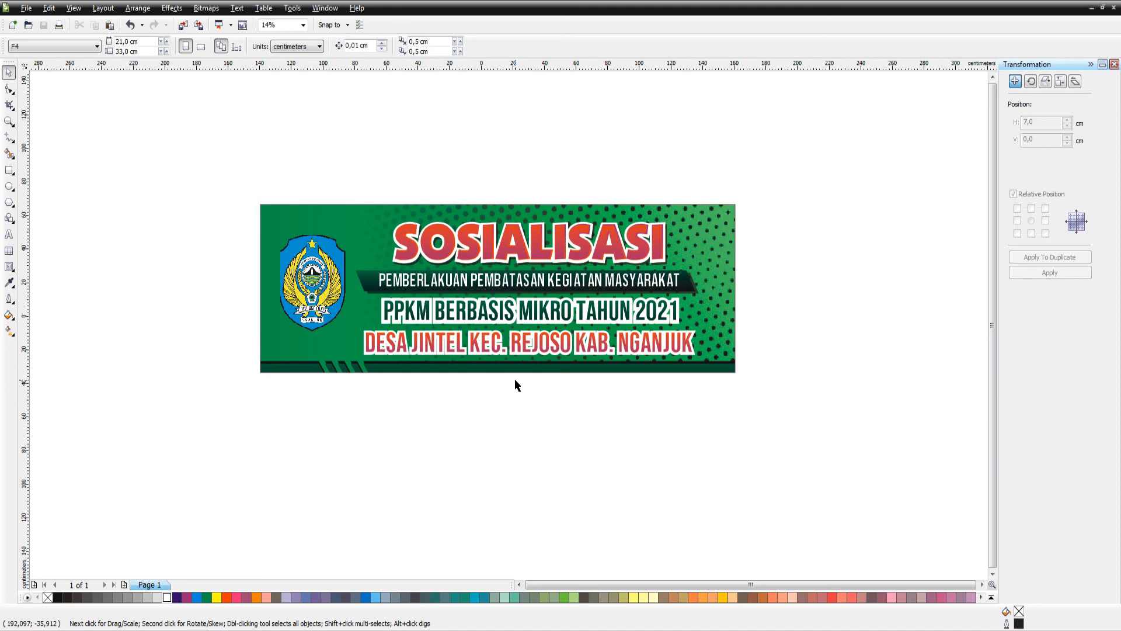
Step: Draw a rectangle about 401 by 174 cm around the banner and copy it together with the whole design
{"action": "left_click", "coordinate": [9, 170]}
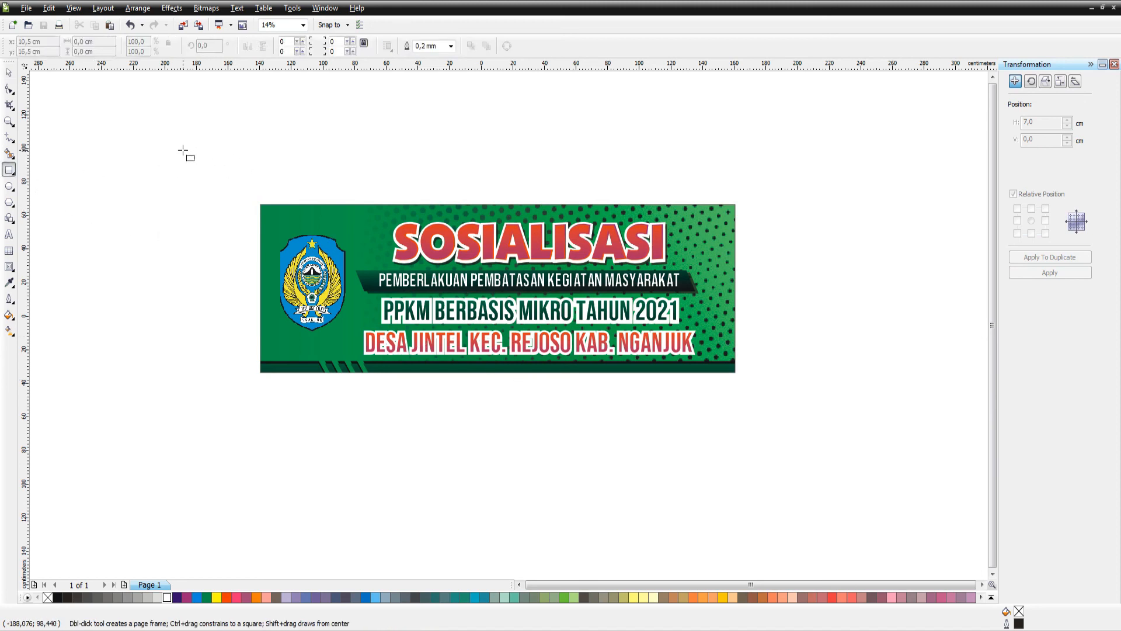
{"action": "left_click_drag", "start_coordinate": [182, 151], "coordinate": [818, 442]}
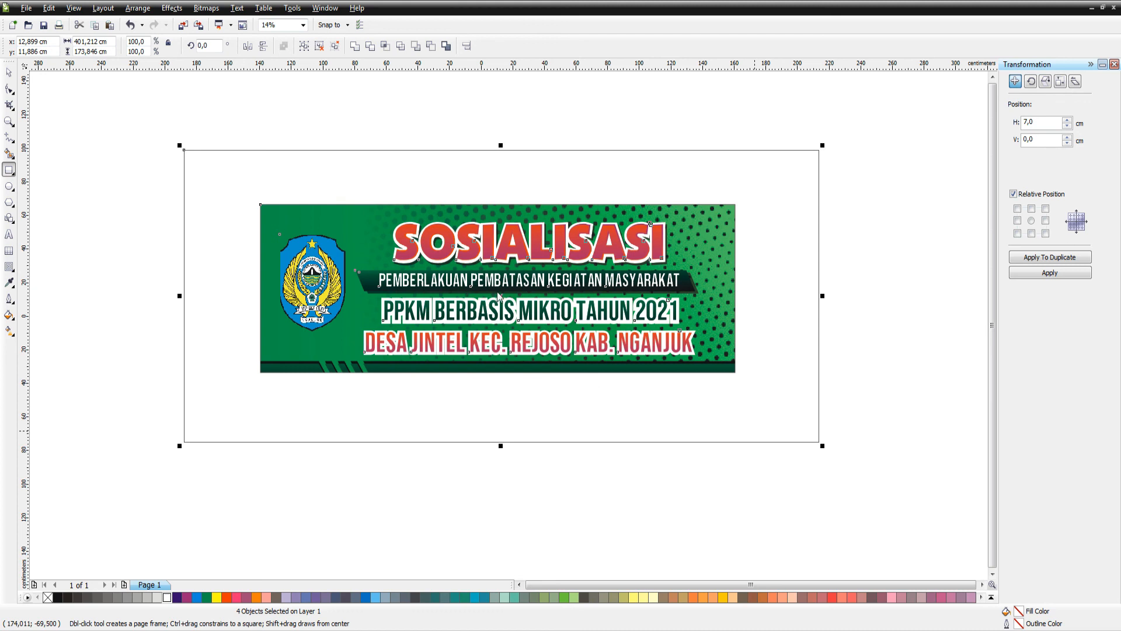
{"action": "key", "text": "ctrl+c"}
{"action": "left_click", "coordinate": [595, 527]}
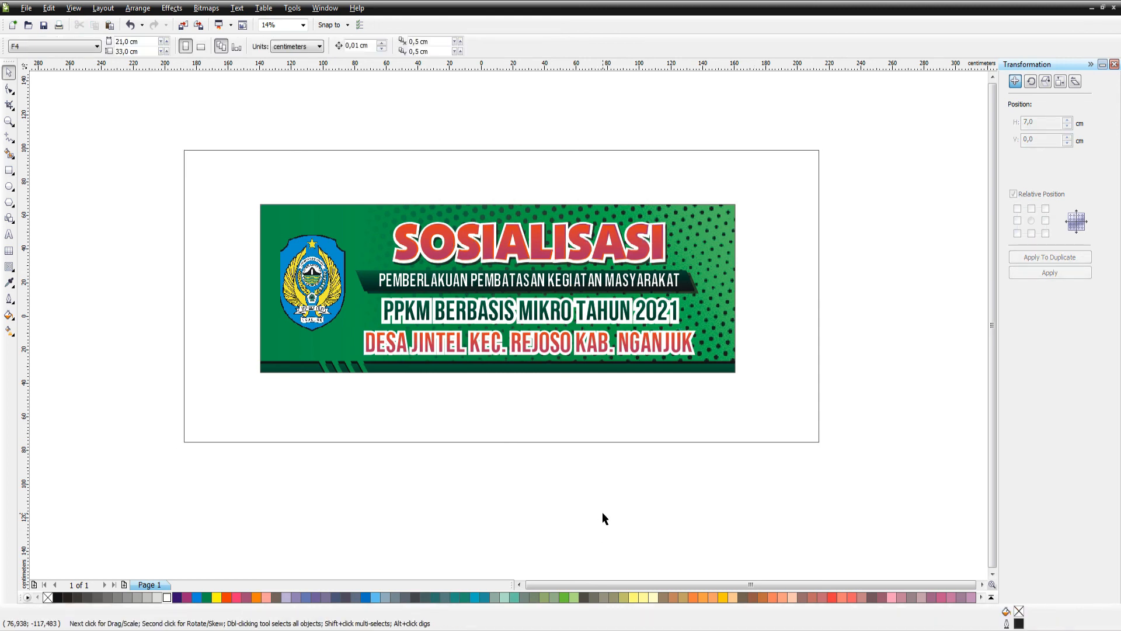